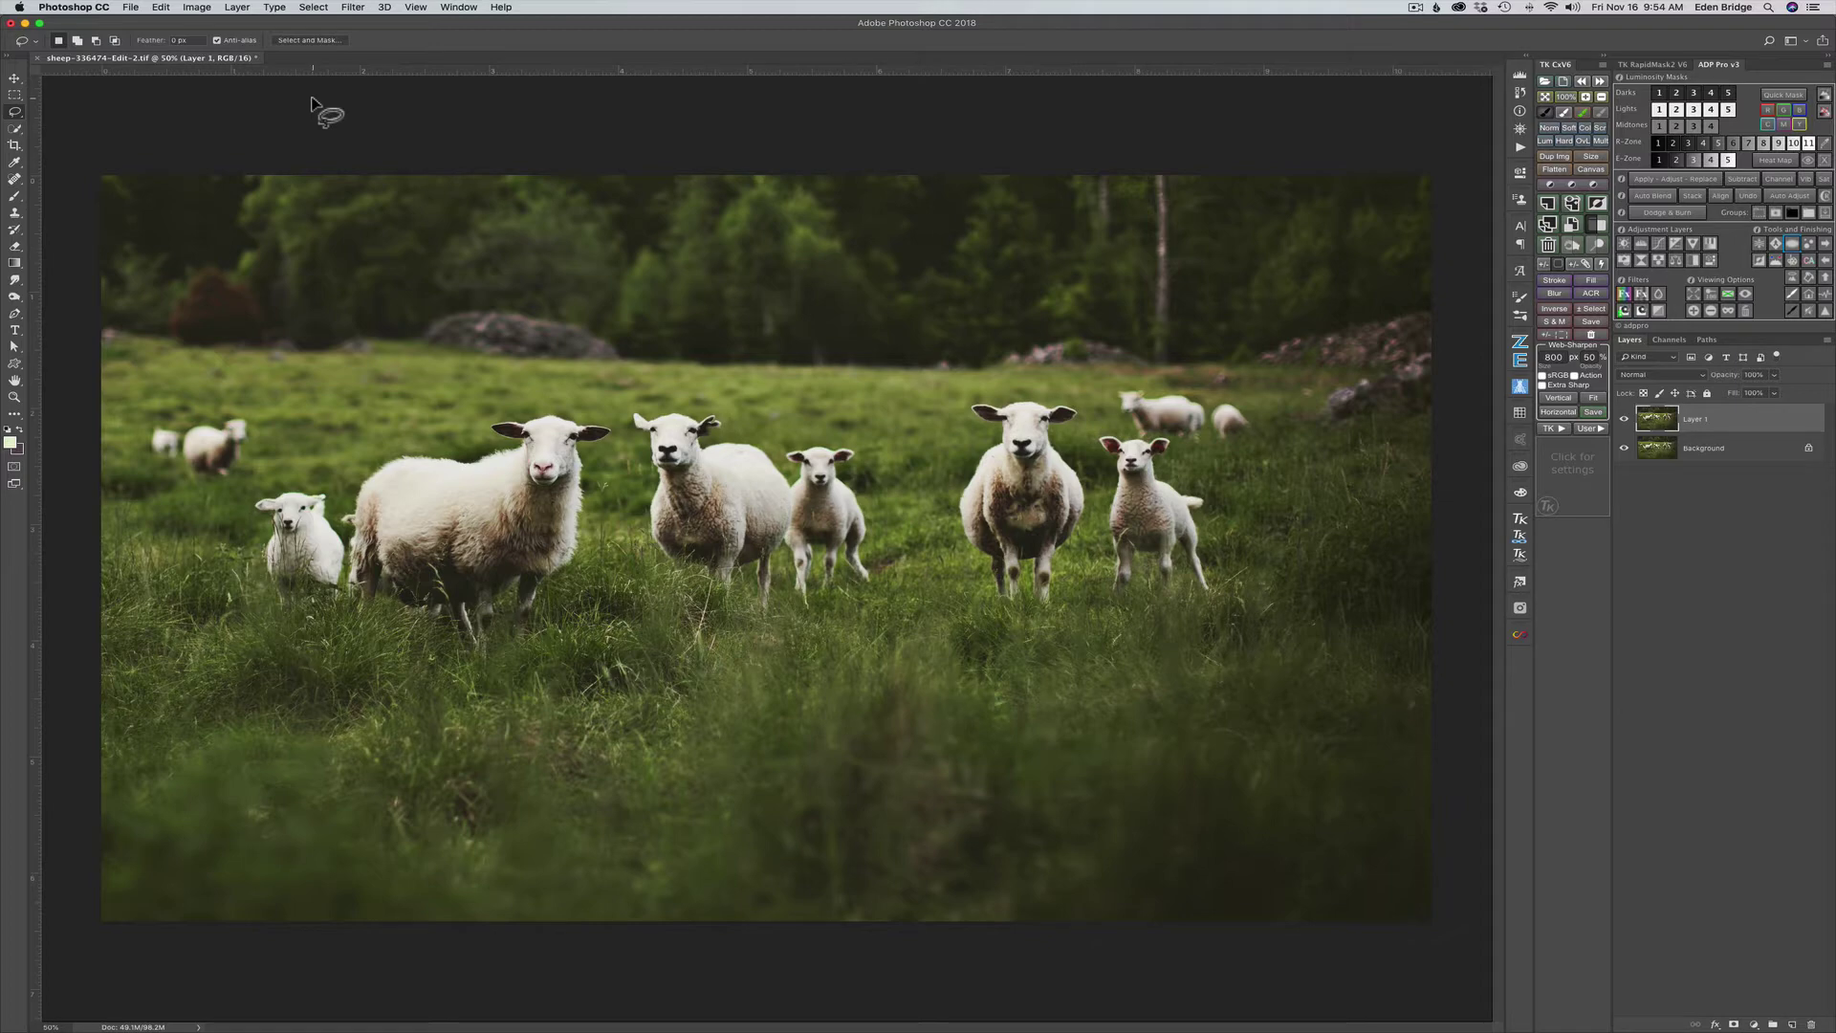
- Run Filter > Topaz Studio > Impression on Layer 1 of the sheep photo
click(352, 8)
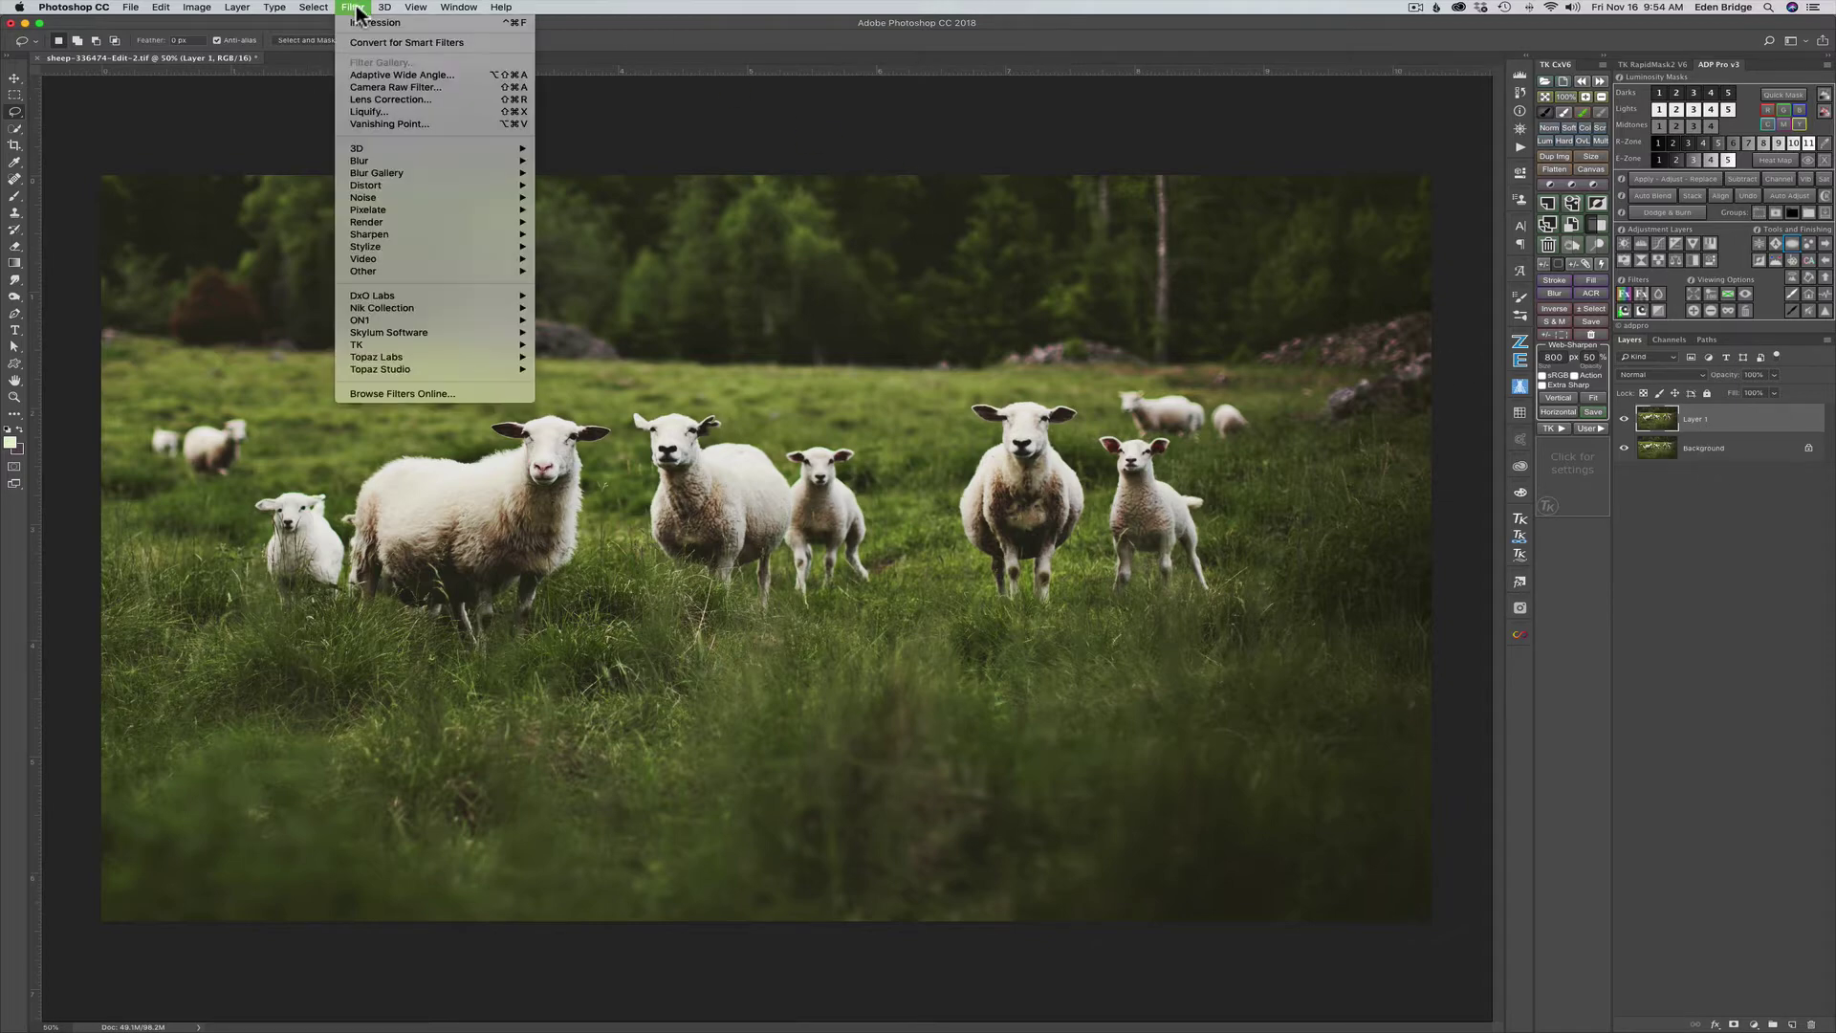
mouse_move(434, 372)
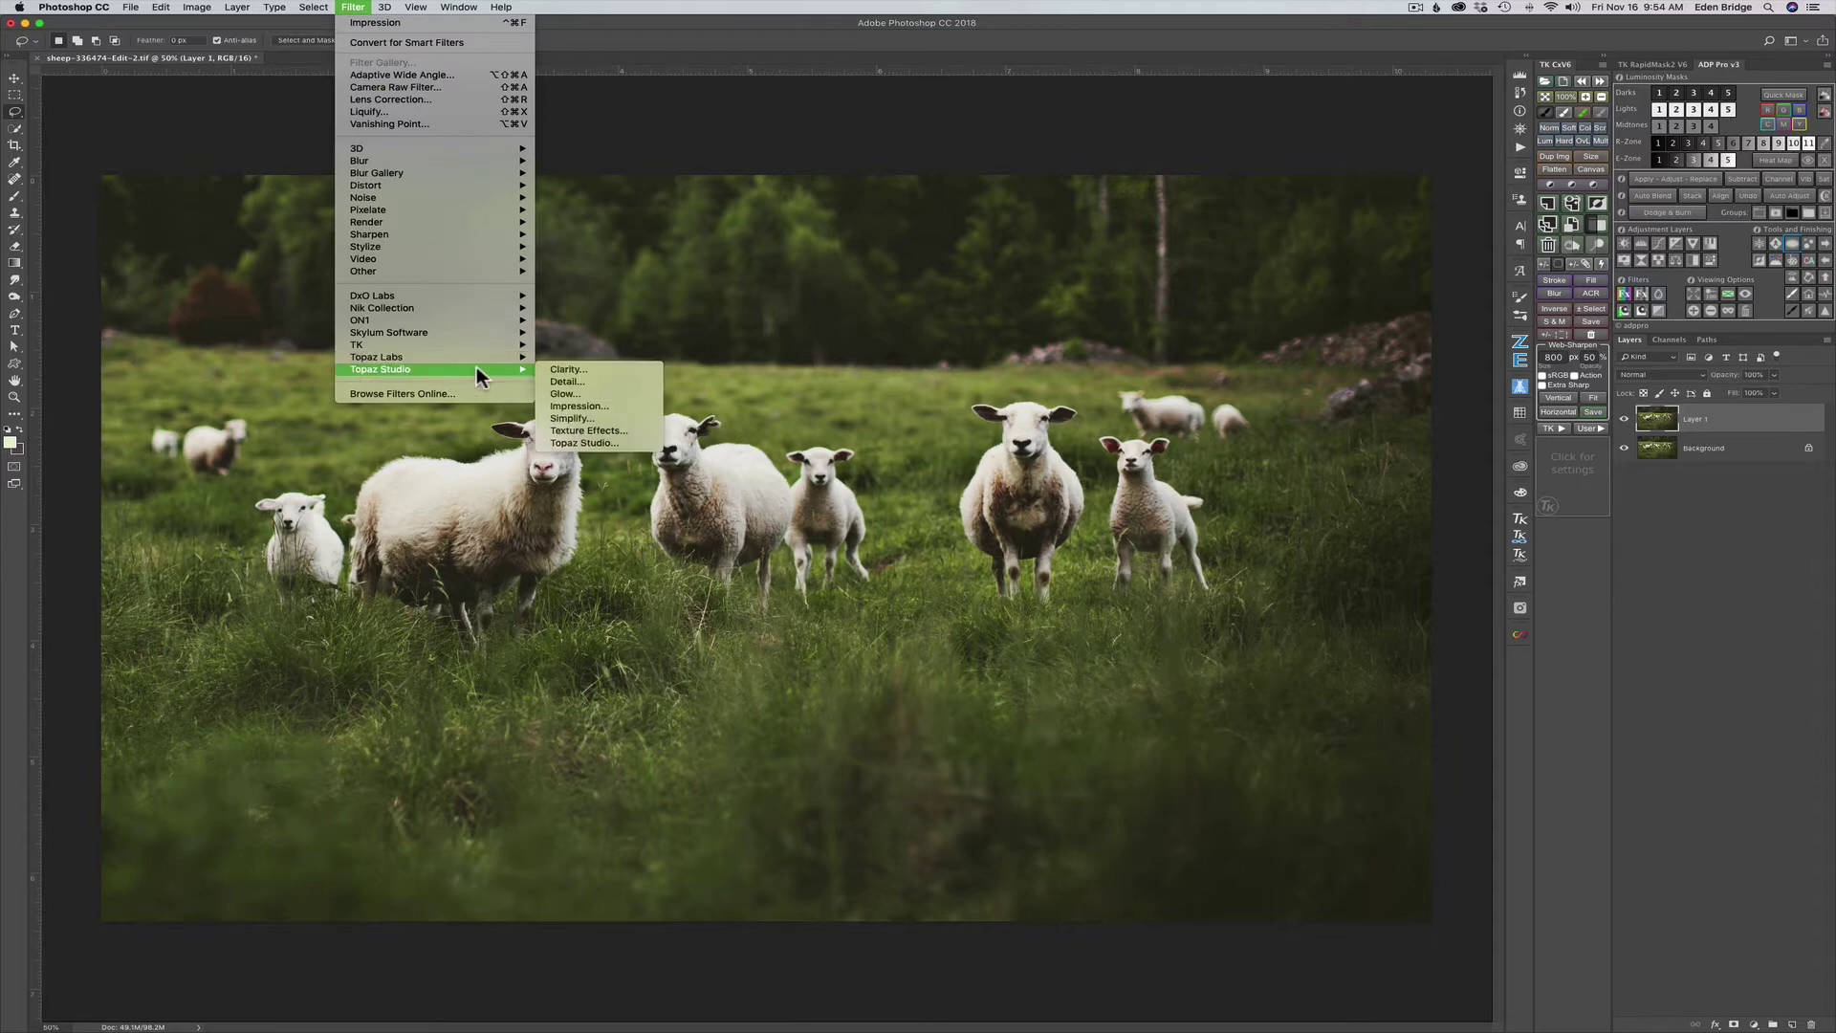
click(587, 406)
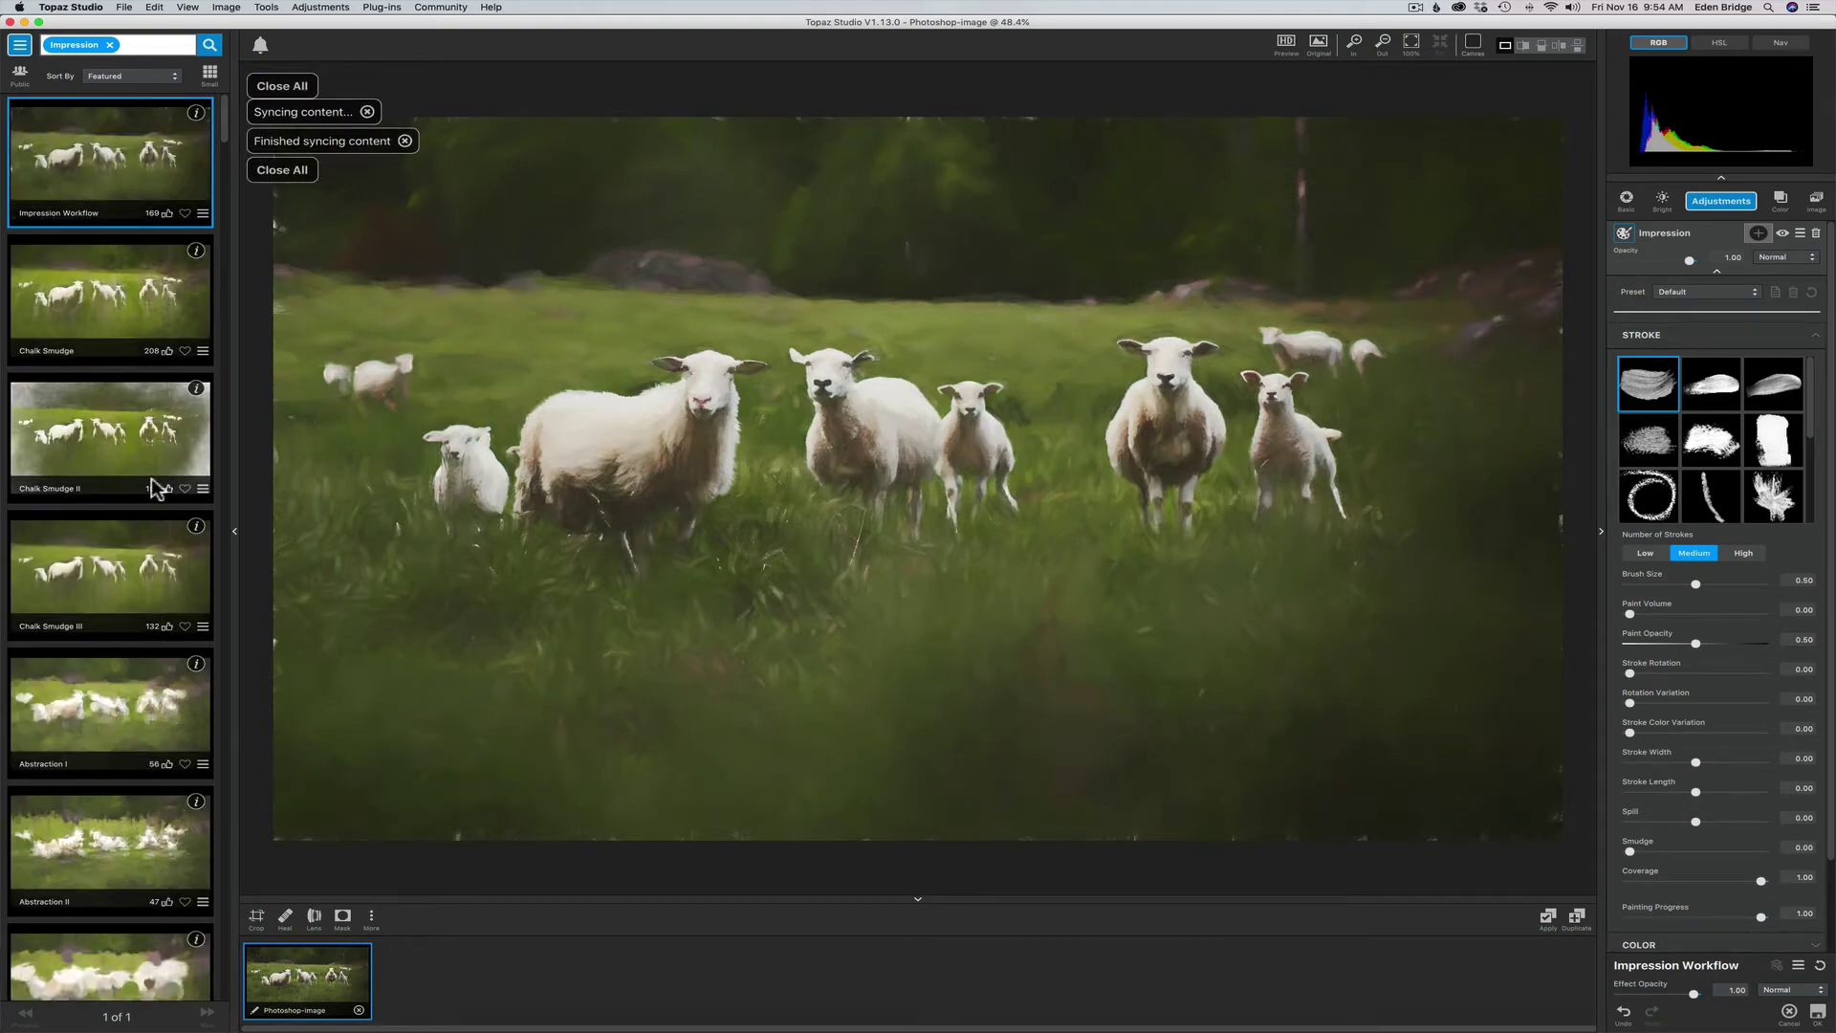
scroll(153, 526, down, 5)
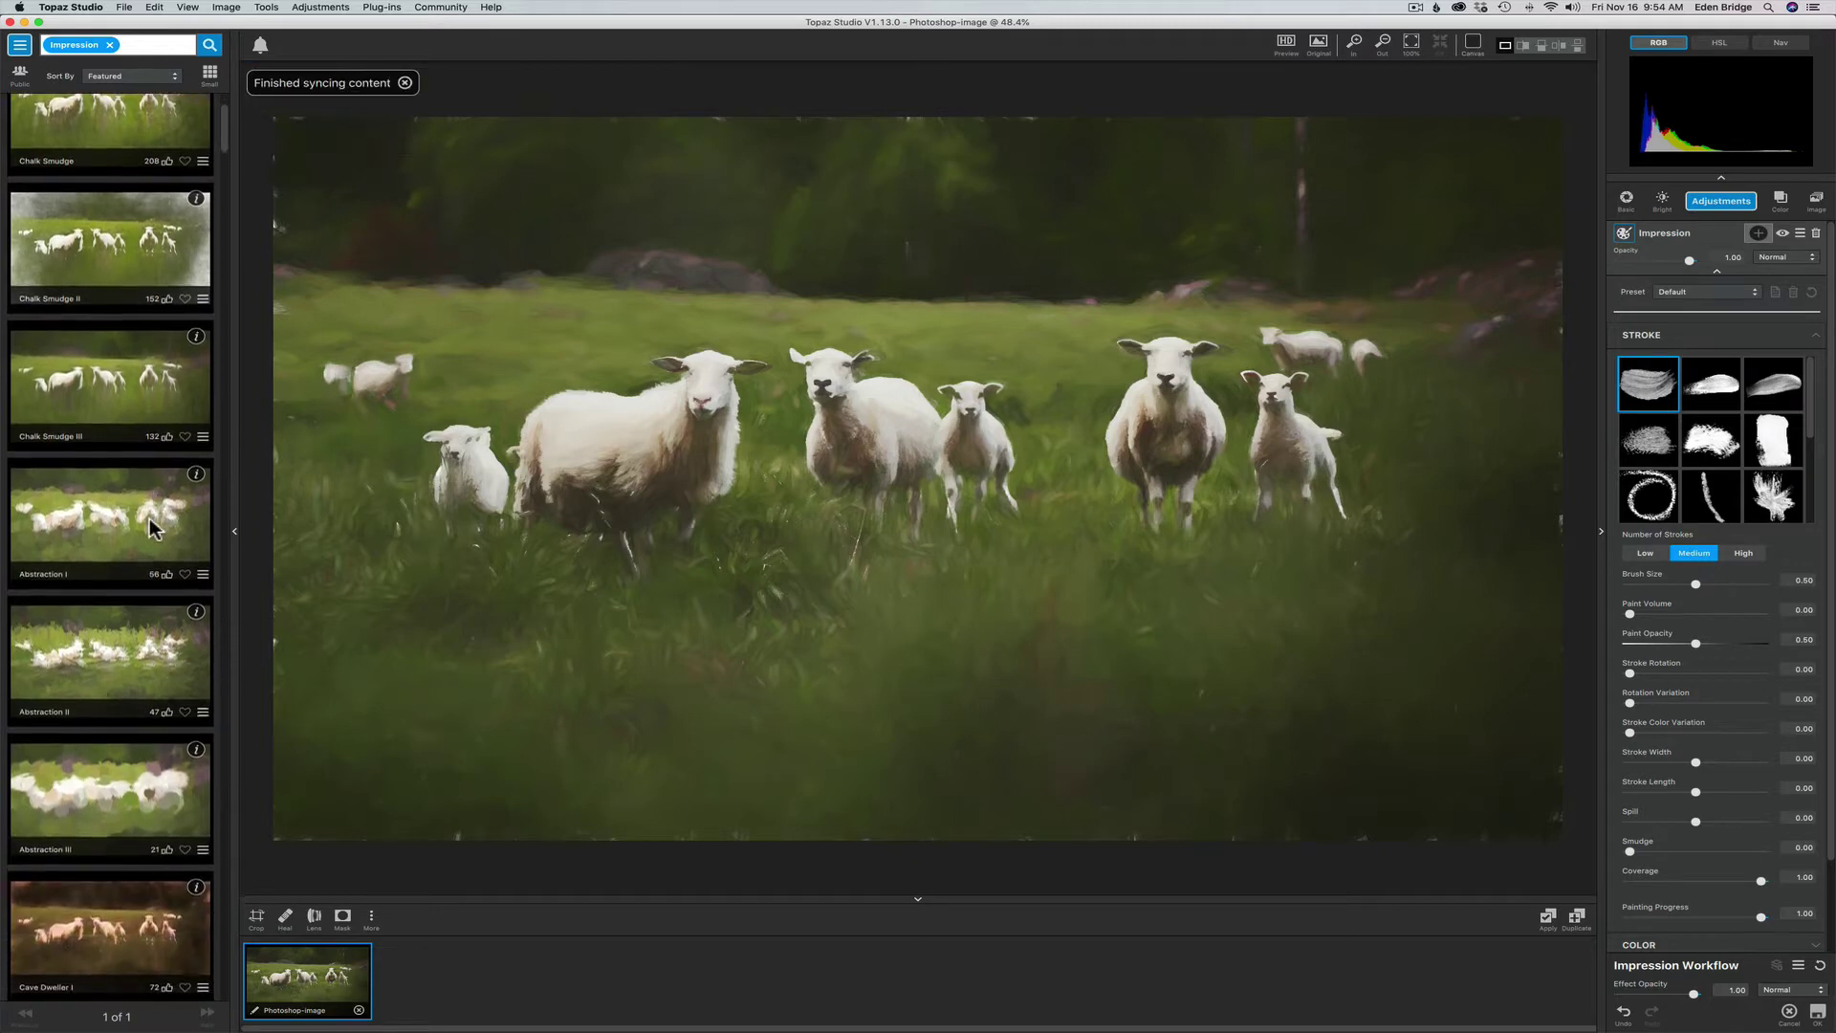
scroll(144, 523, down, 2)
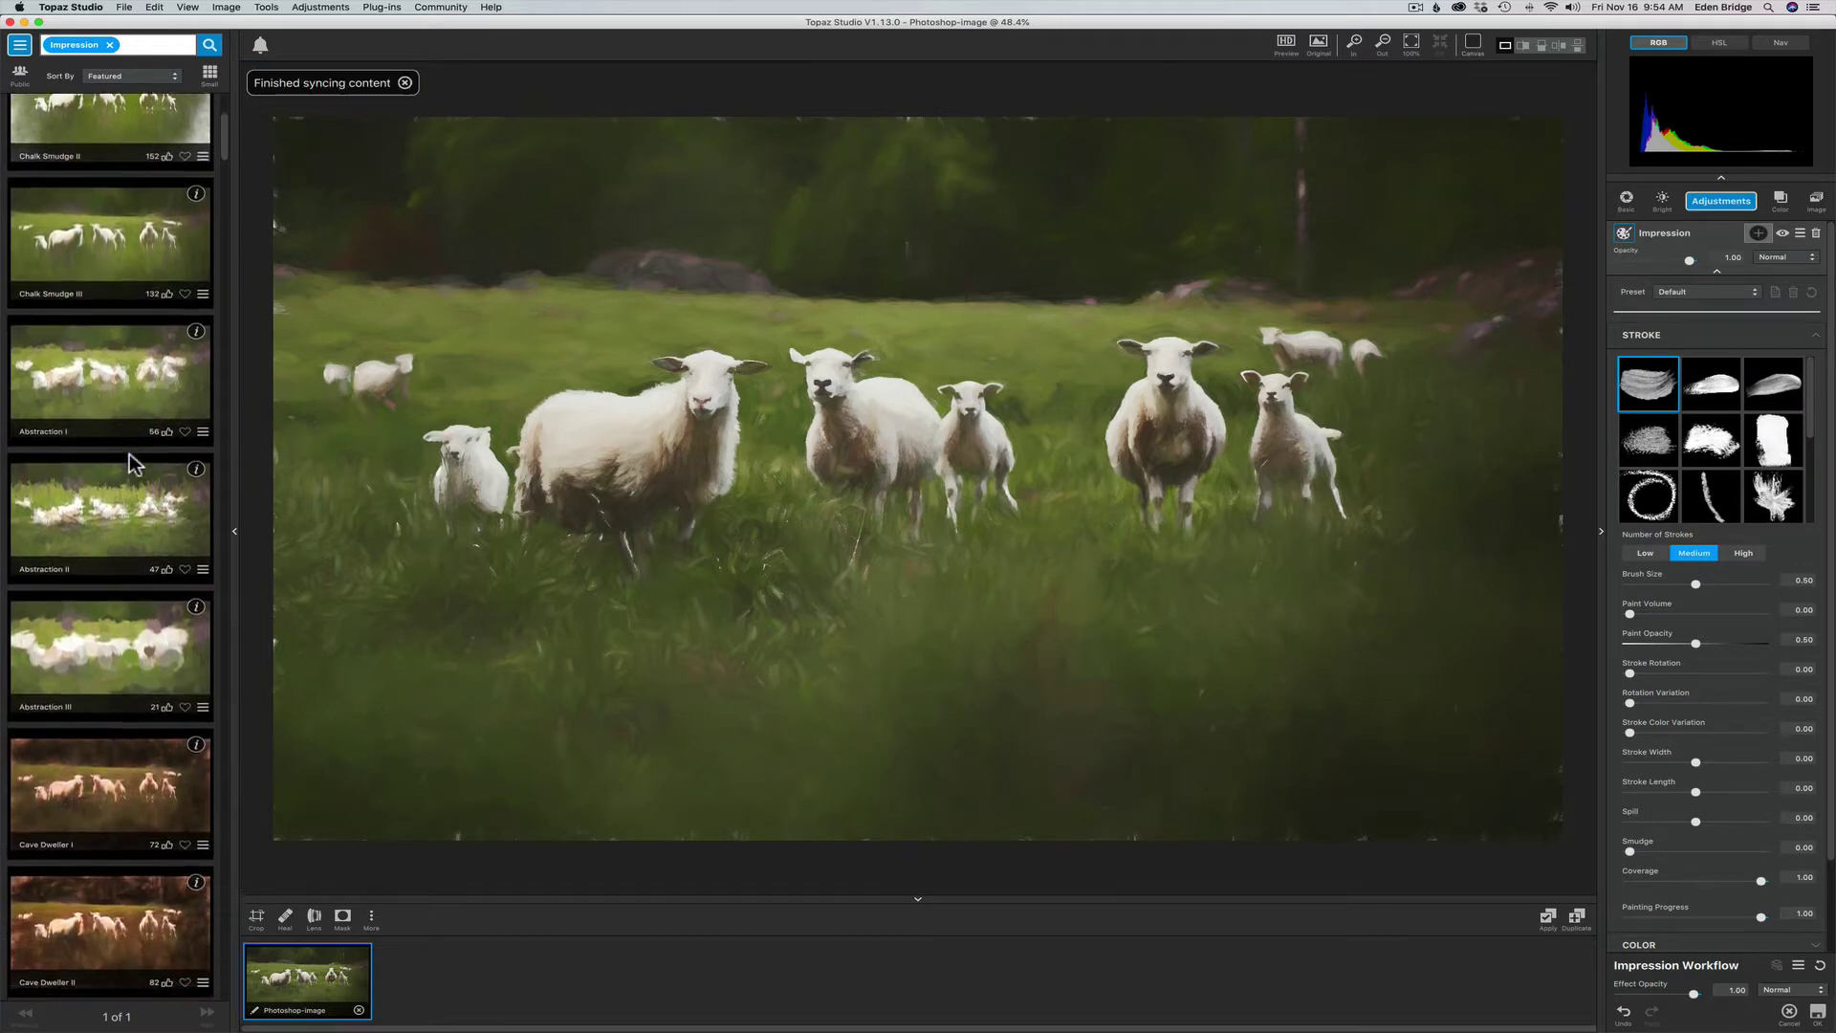
scroll(131, 464, down, 2)
scroll(134, 445, down, 7)
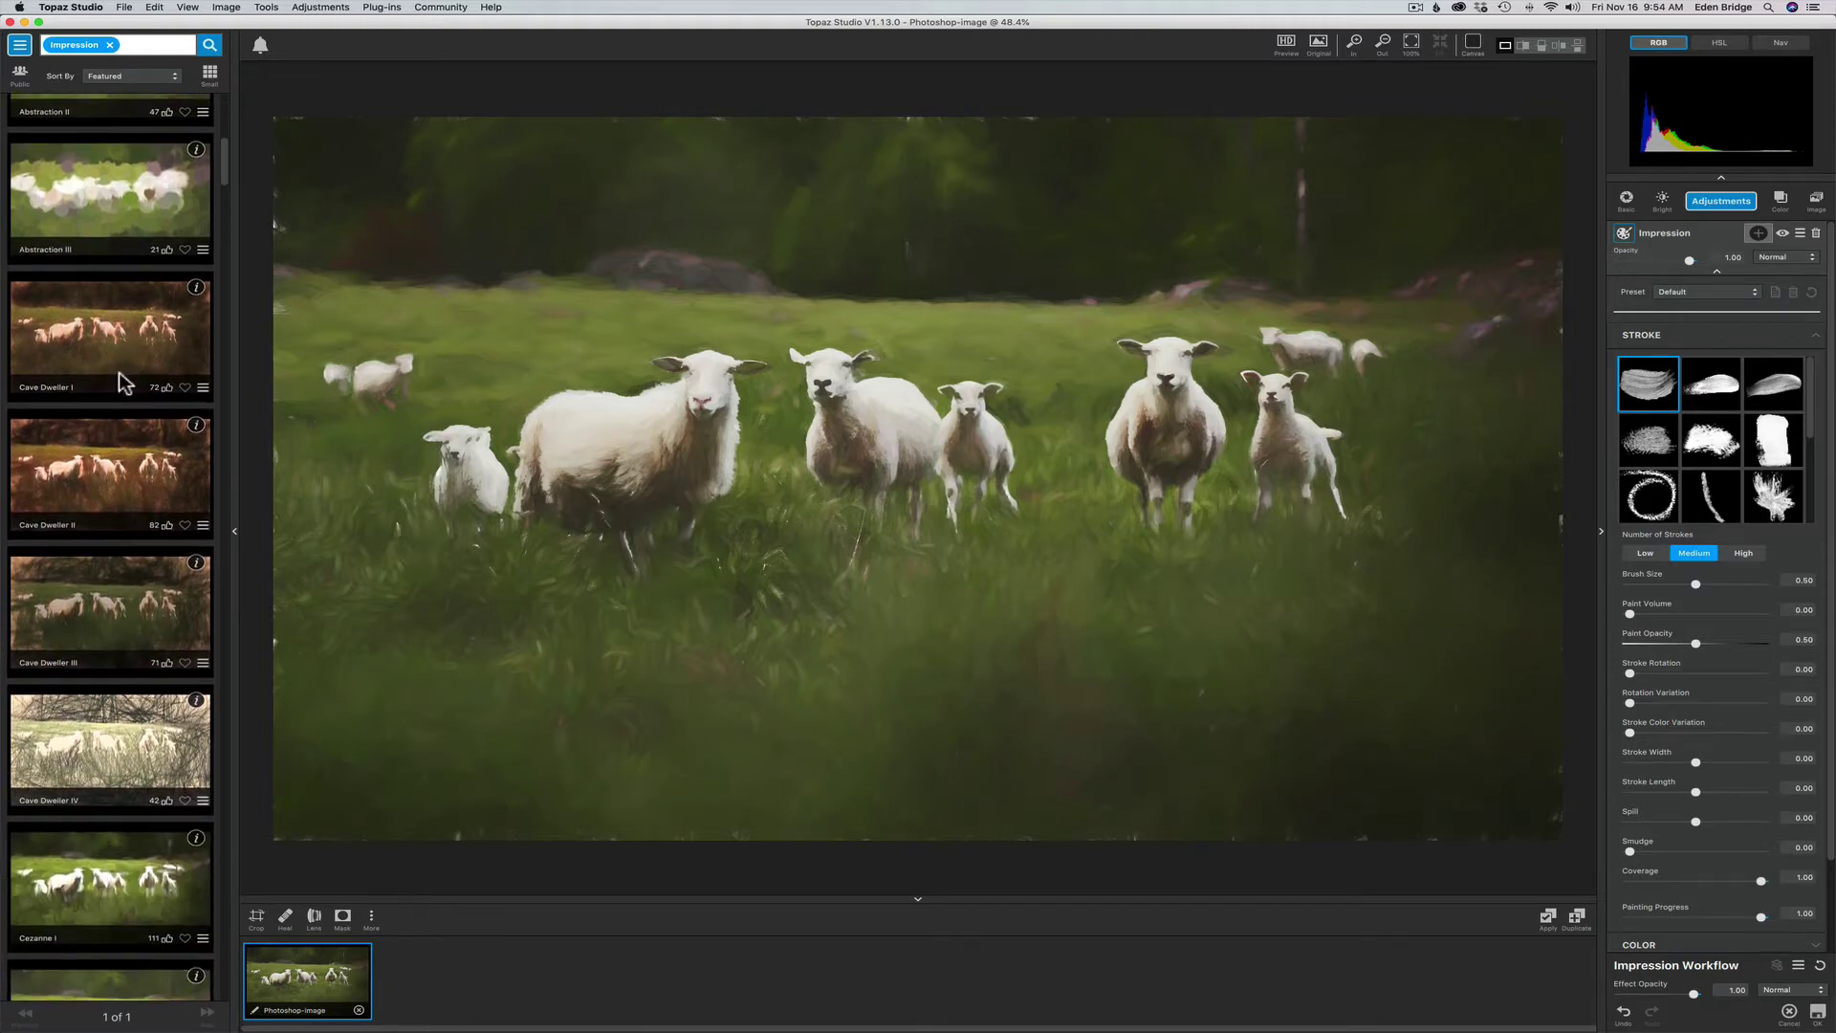
scroll(115, 409, down, 3)
scroll(104, 471, down, 7)
scroll(105, 473, down, 11)
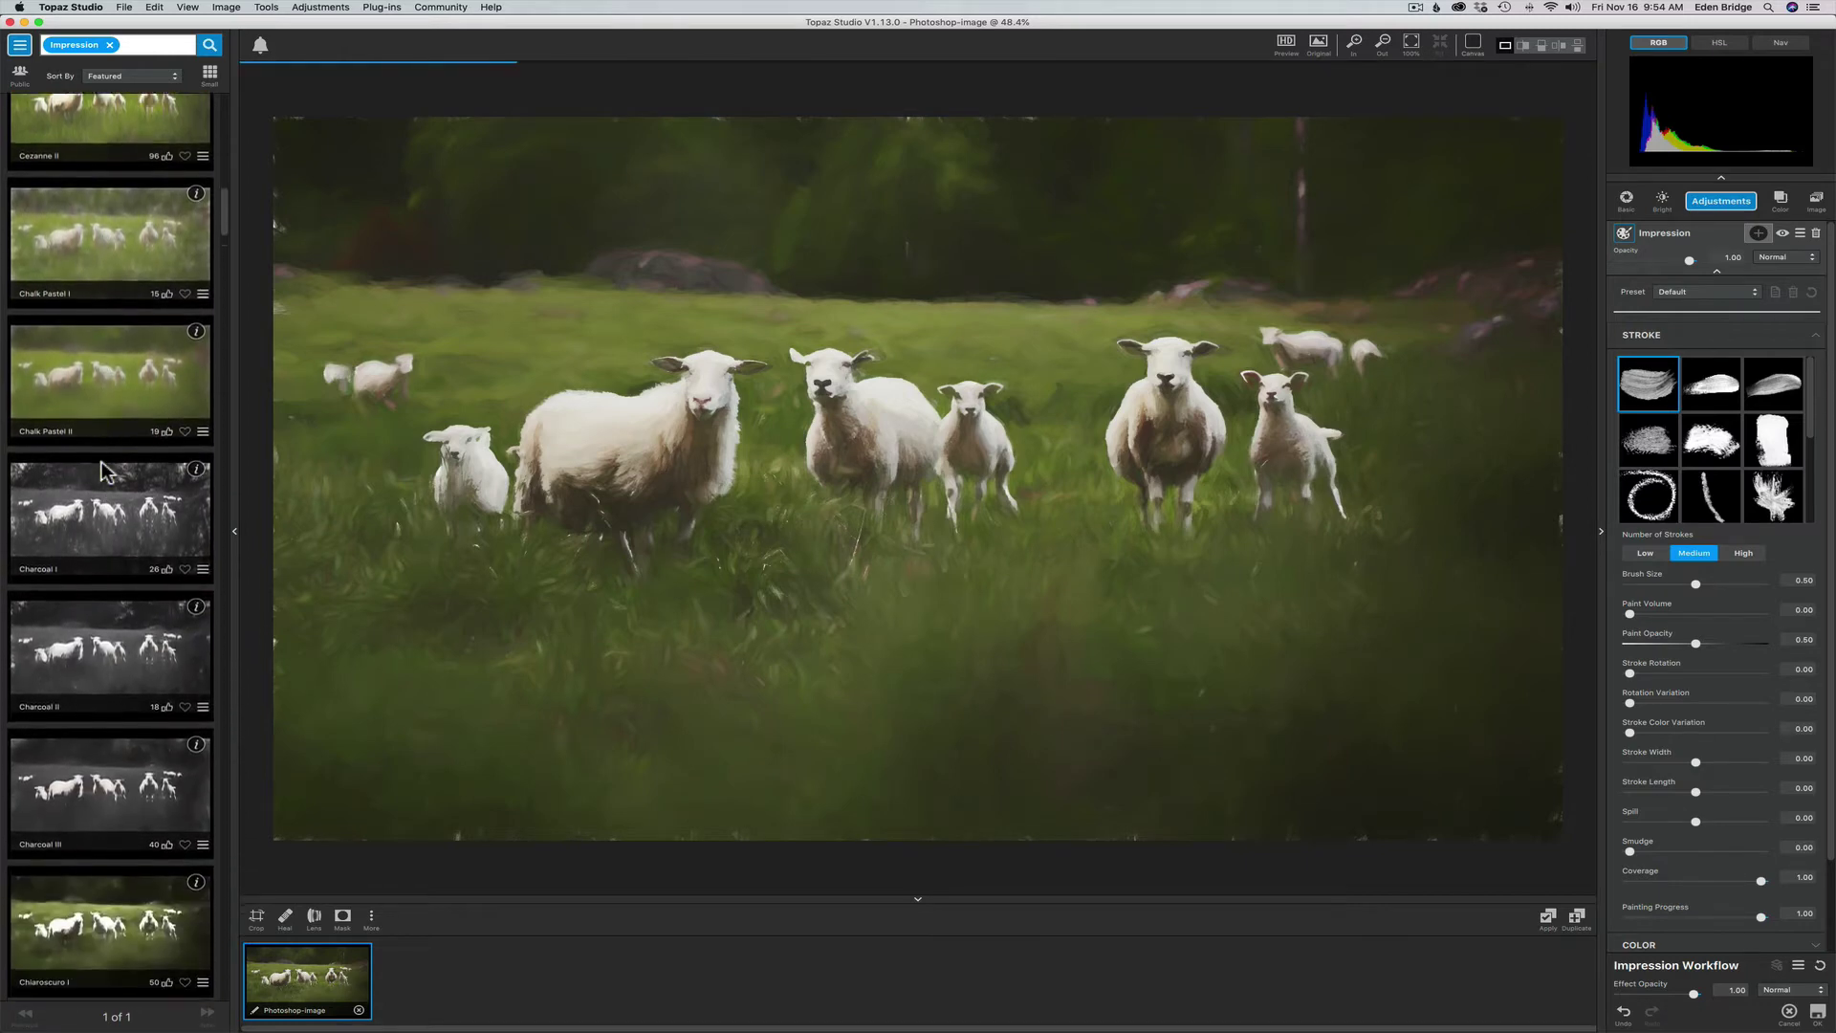
scroll(113, 507, down, 13)
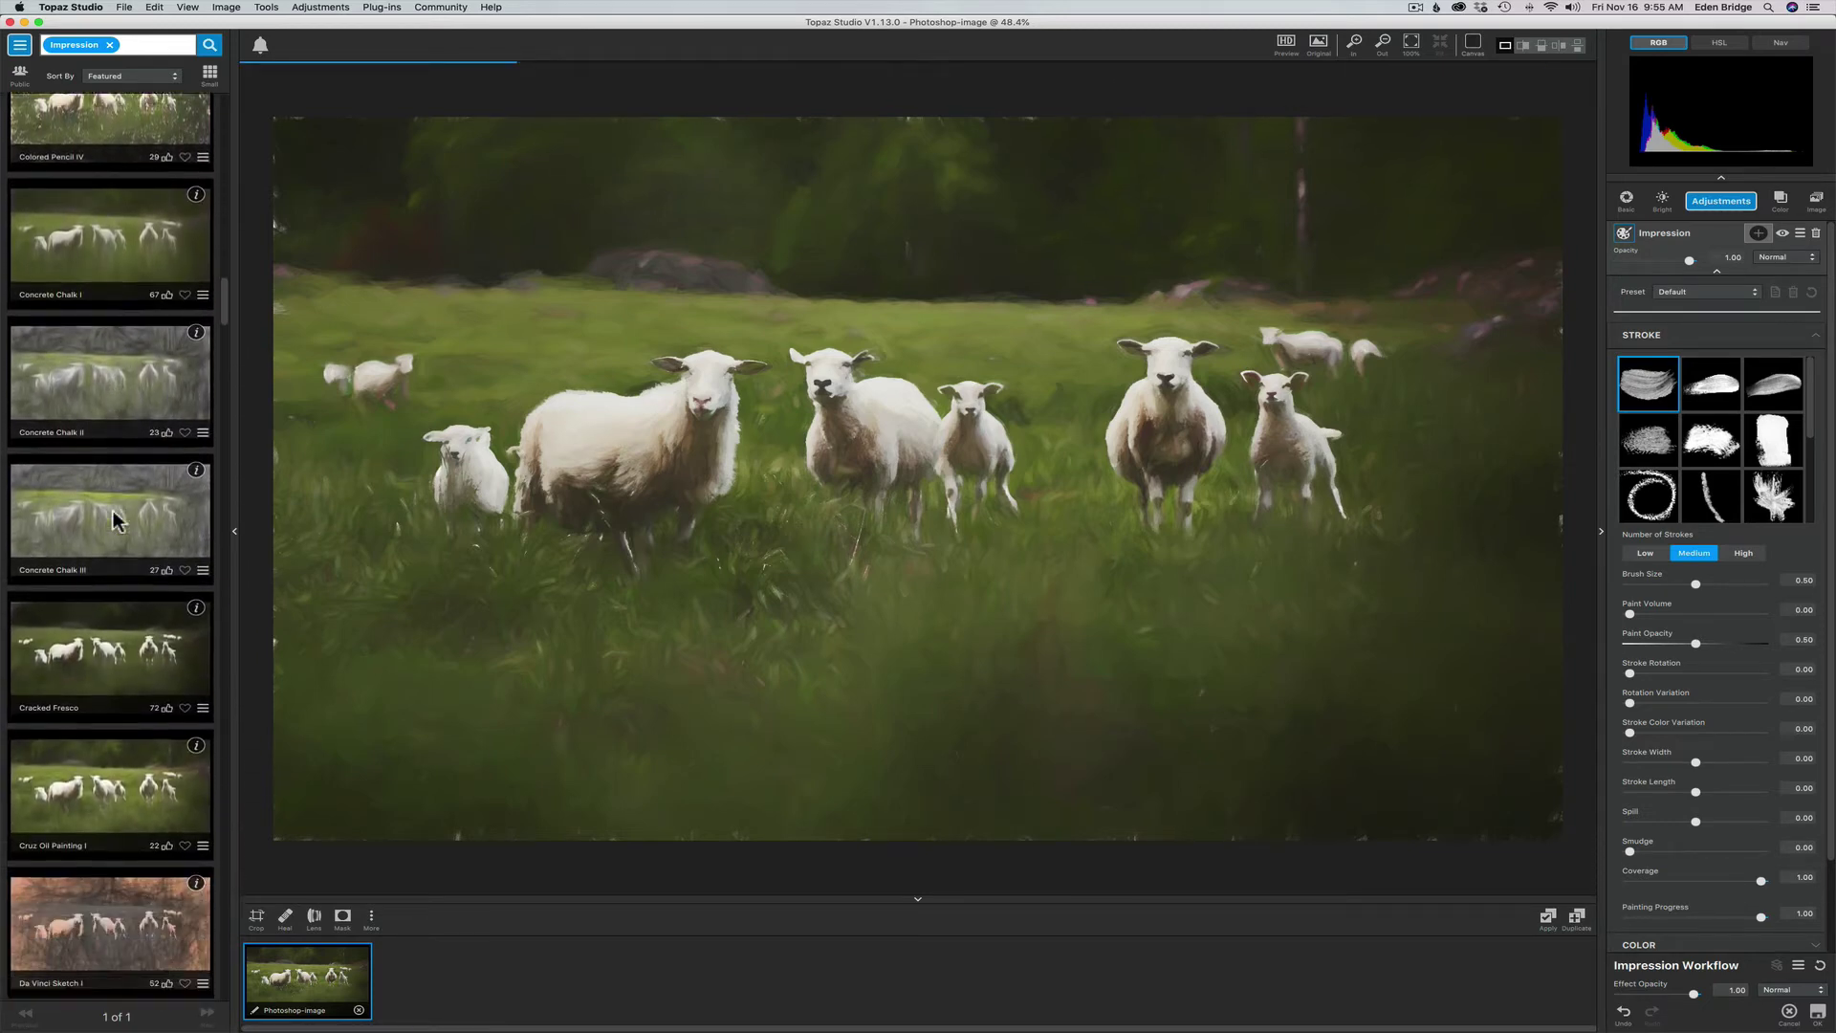
scroll(118, 526, down, 12)
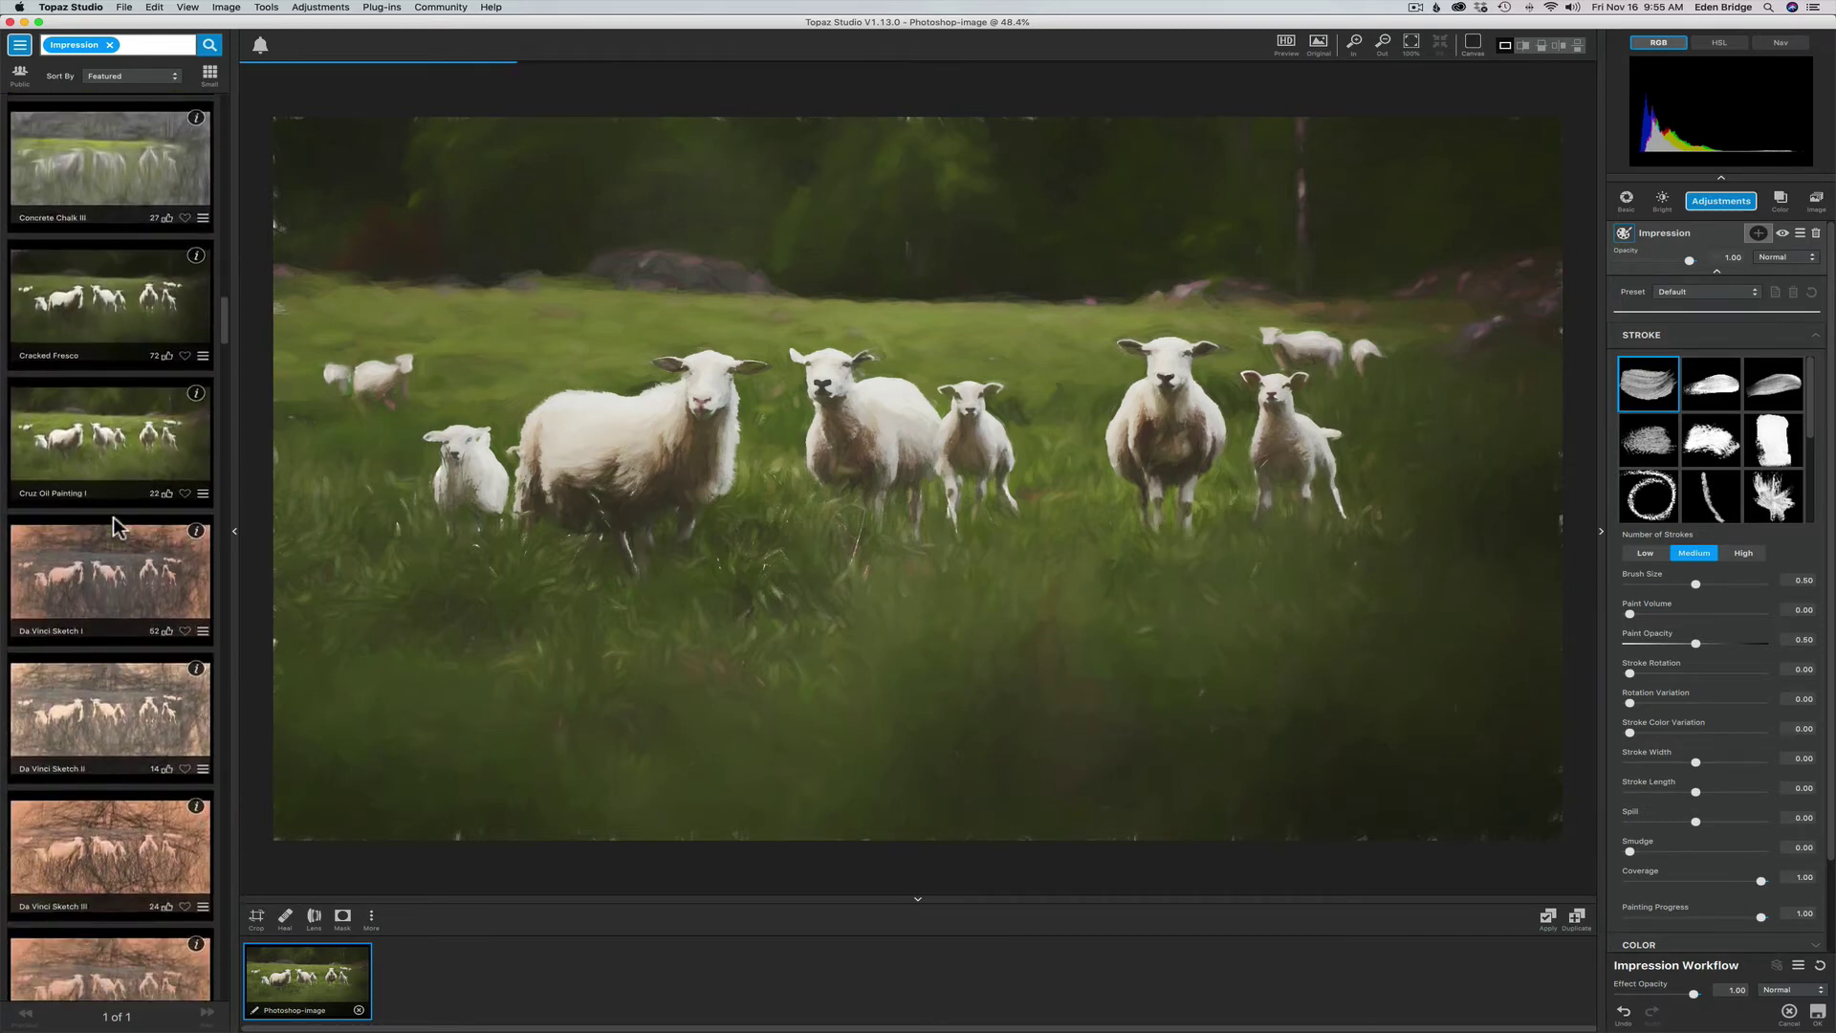
scroll(113, 524, down, 4)
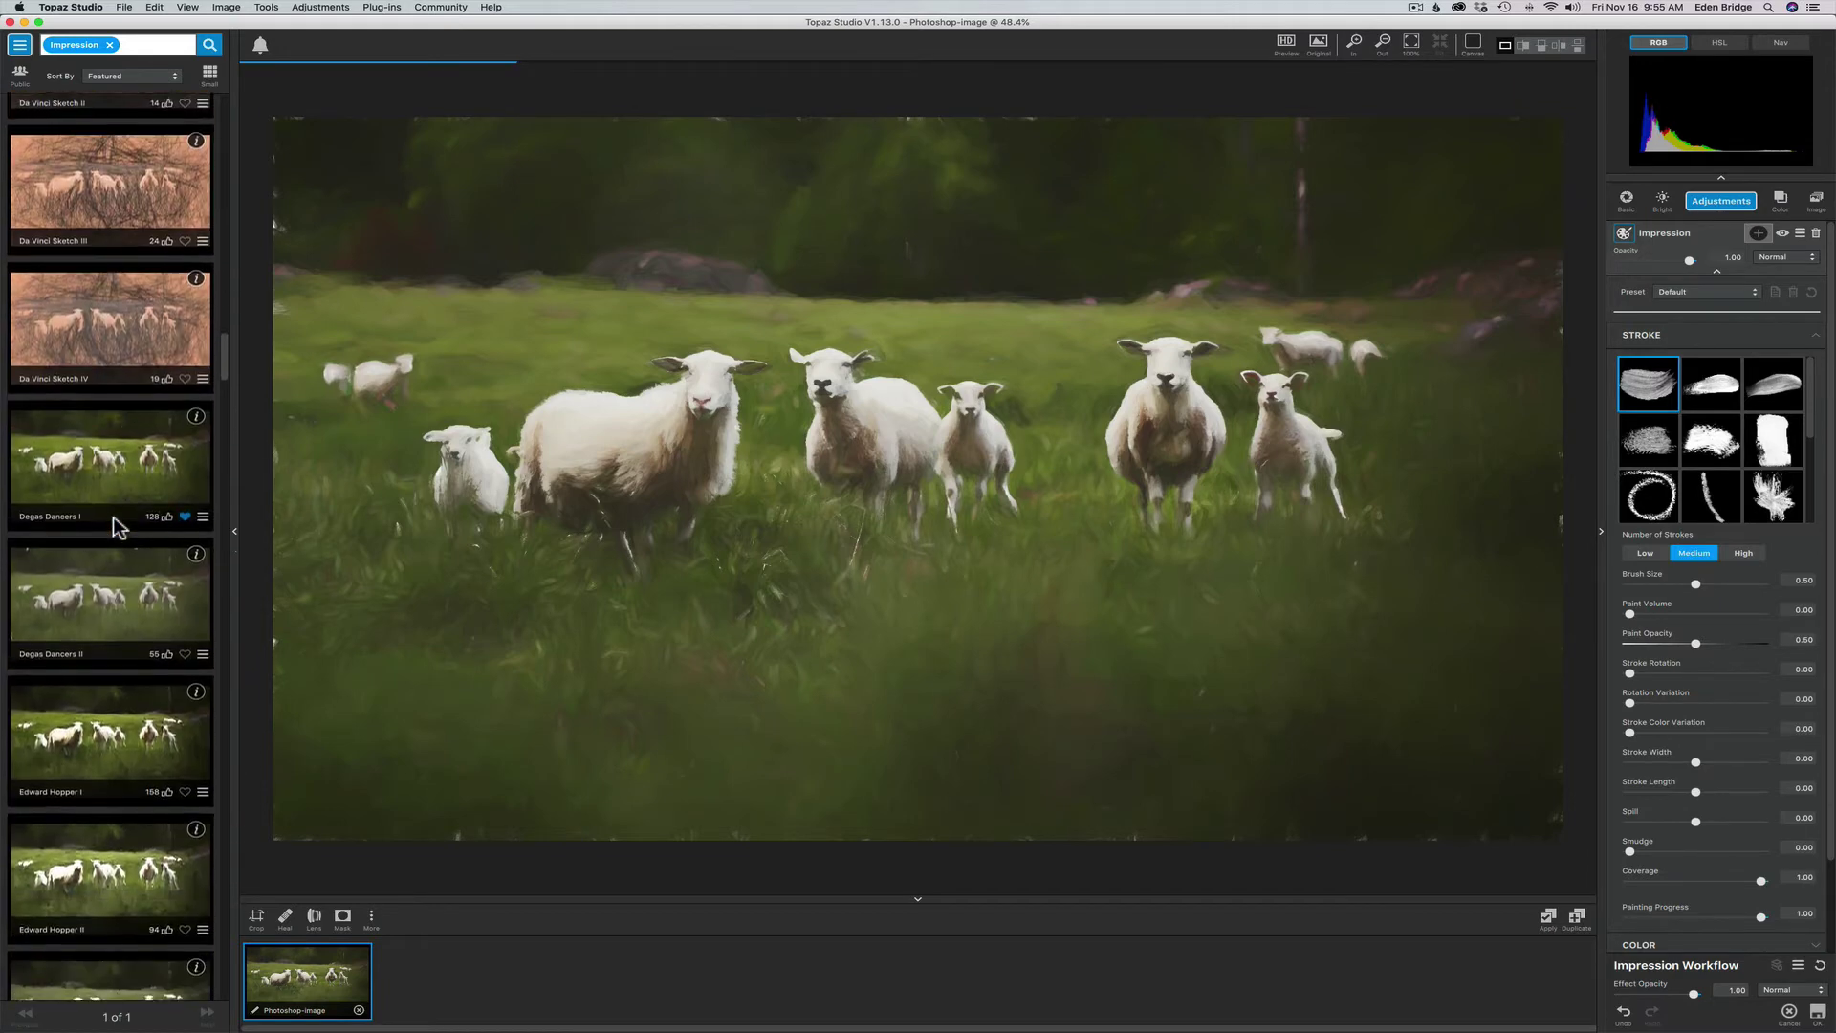
scroll(115, 525, down, 6)
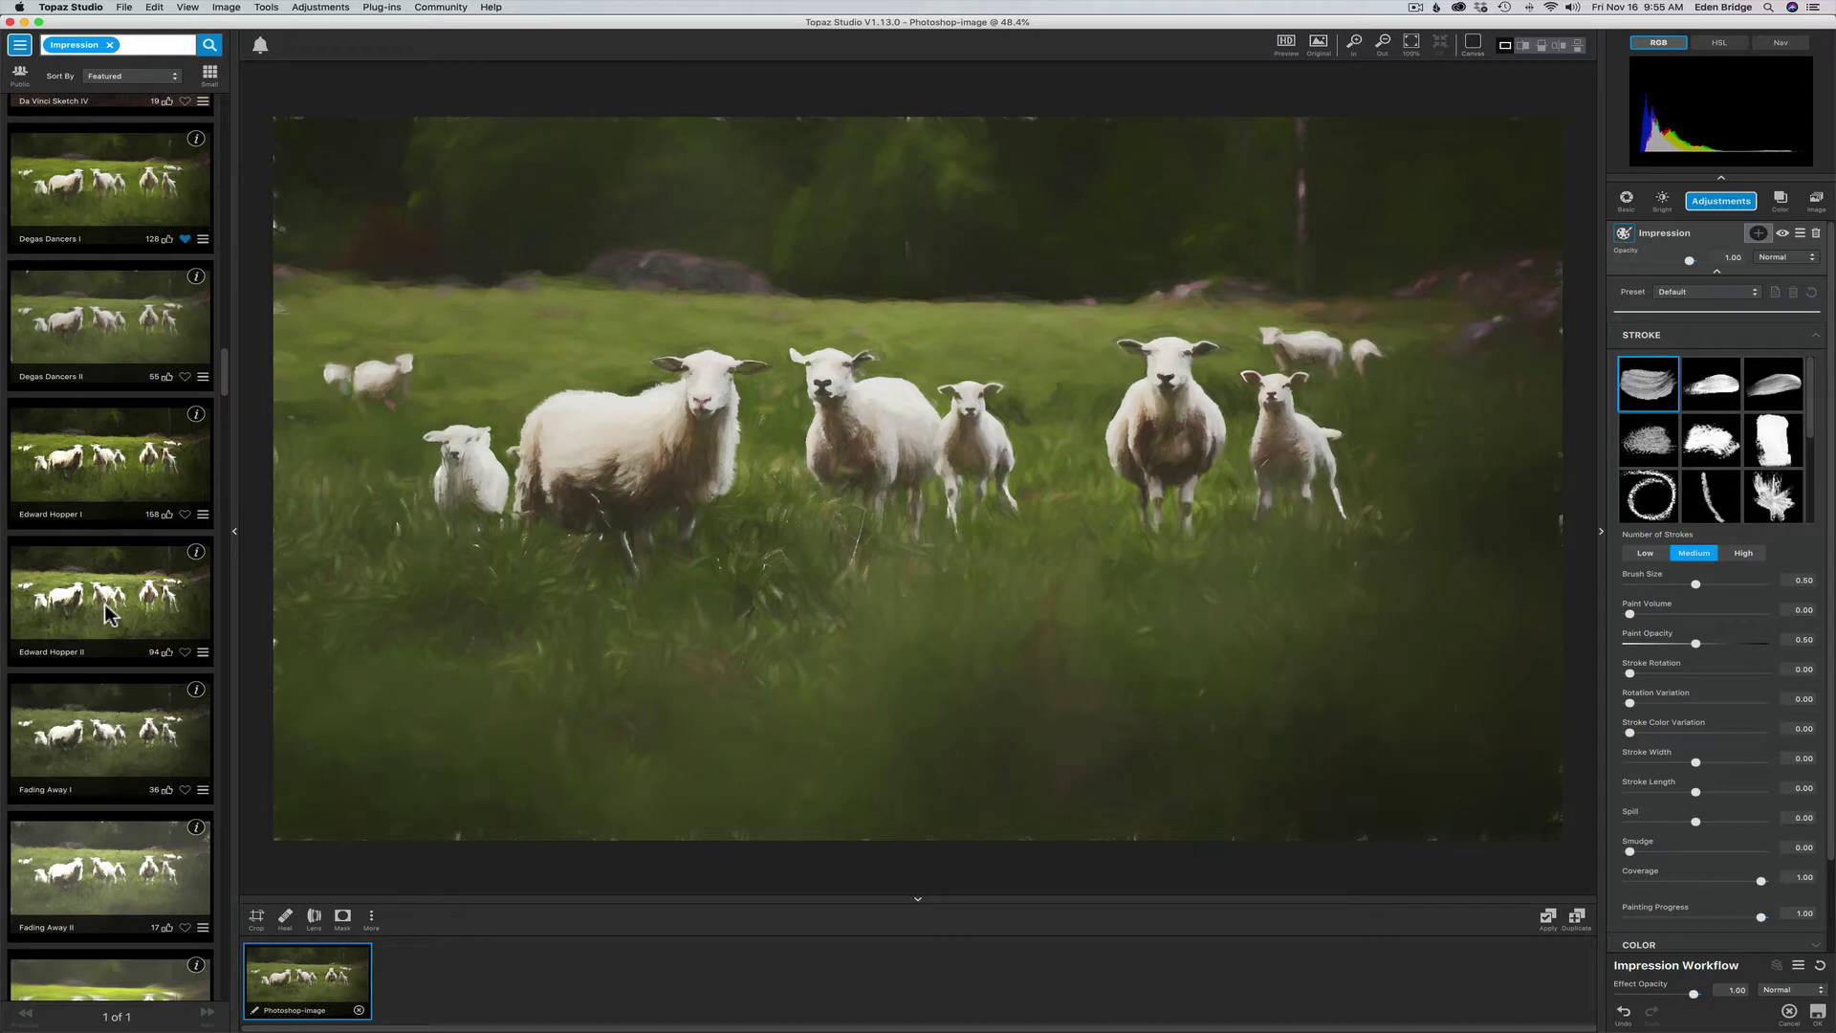
- Apply the Edward Hopper I preset and set the Texture background type to Original
click(93, 467)
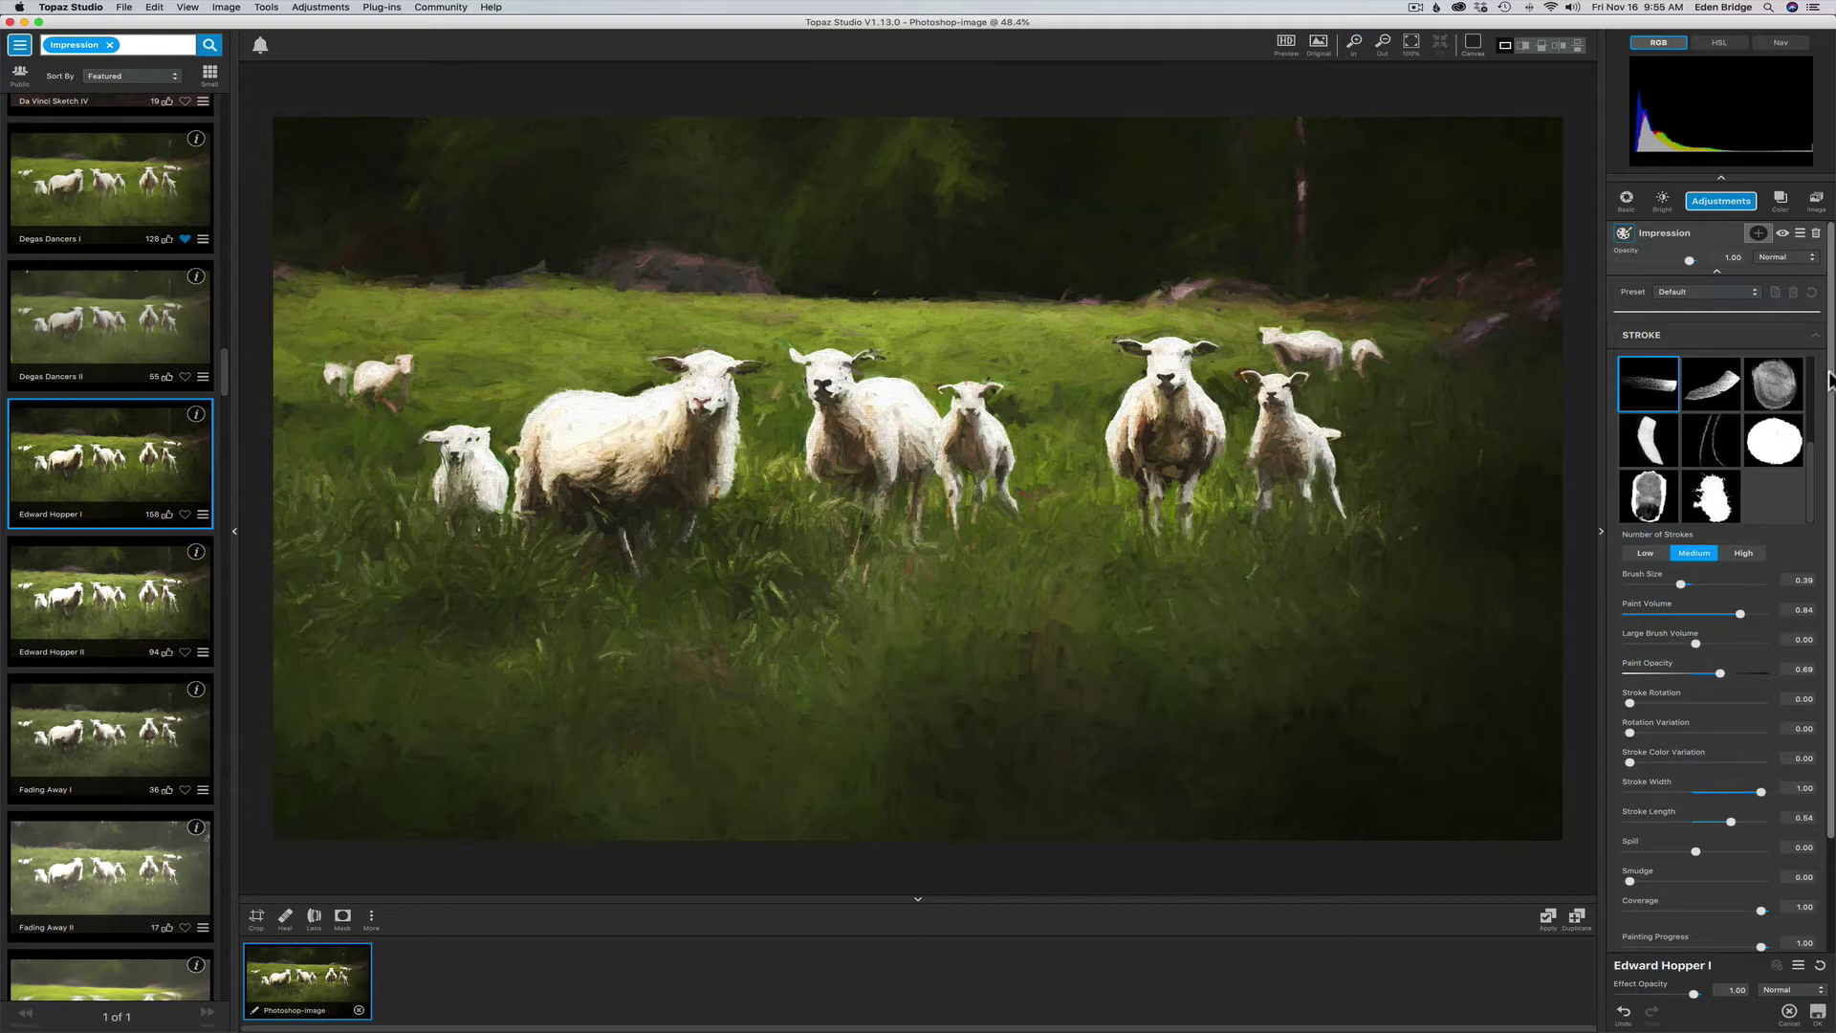
scroll(1829, 379, down, 3)
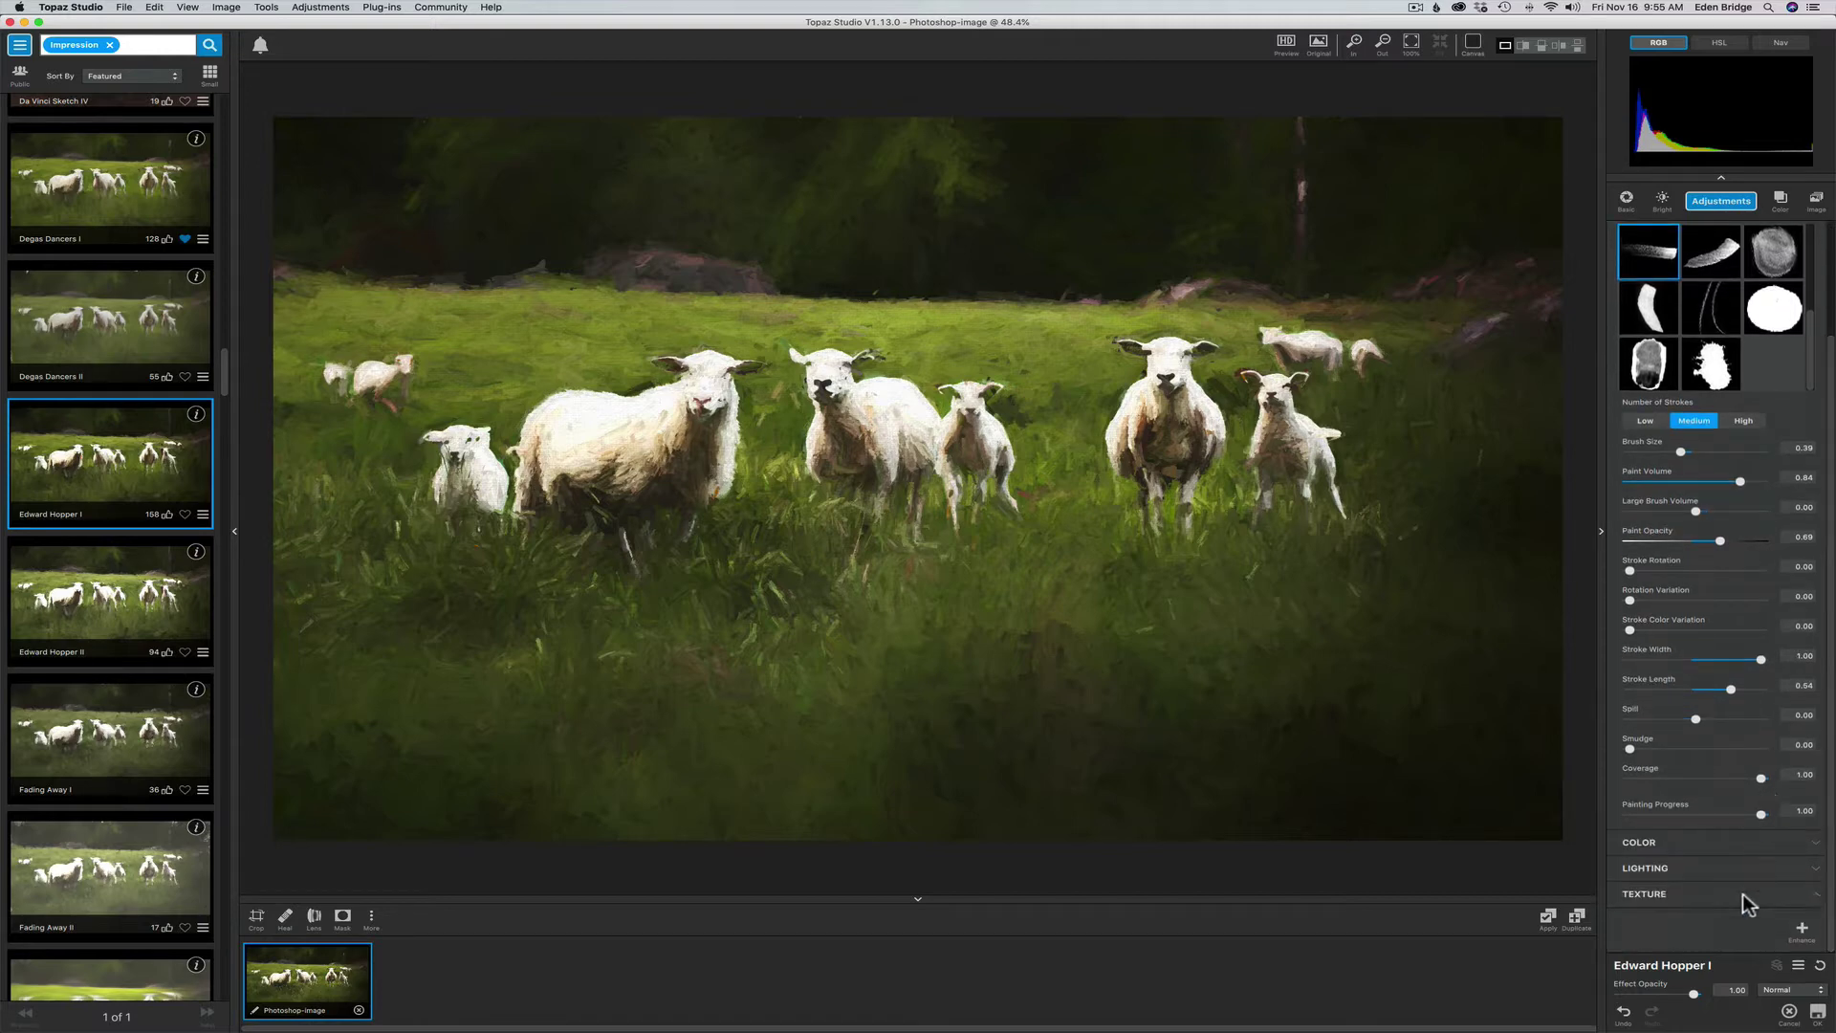
scroll(1831, 971, down, 6)
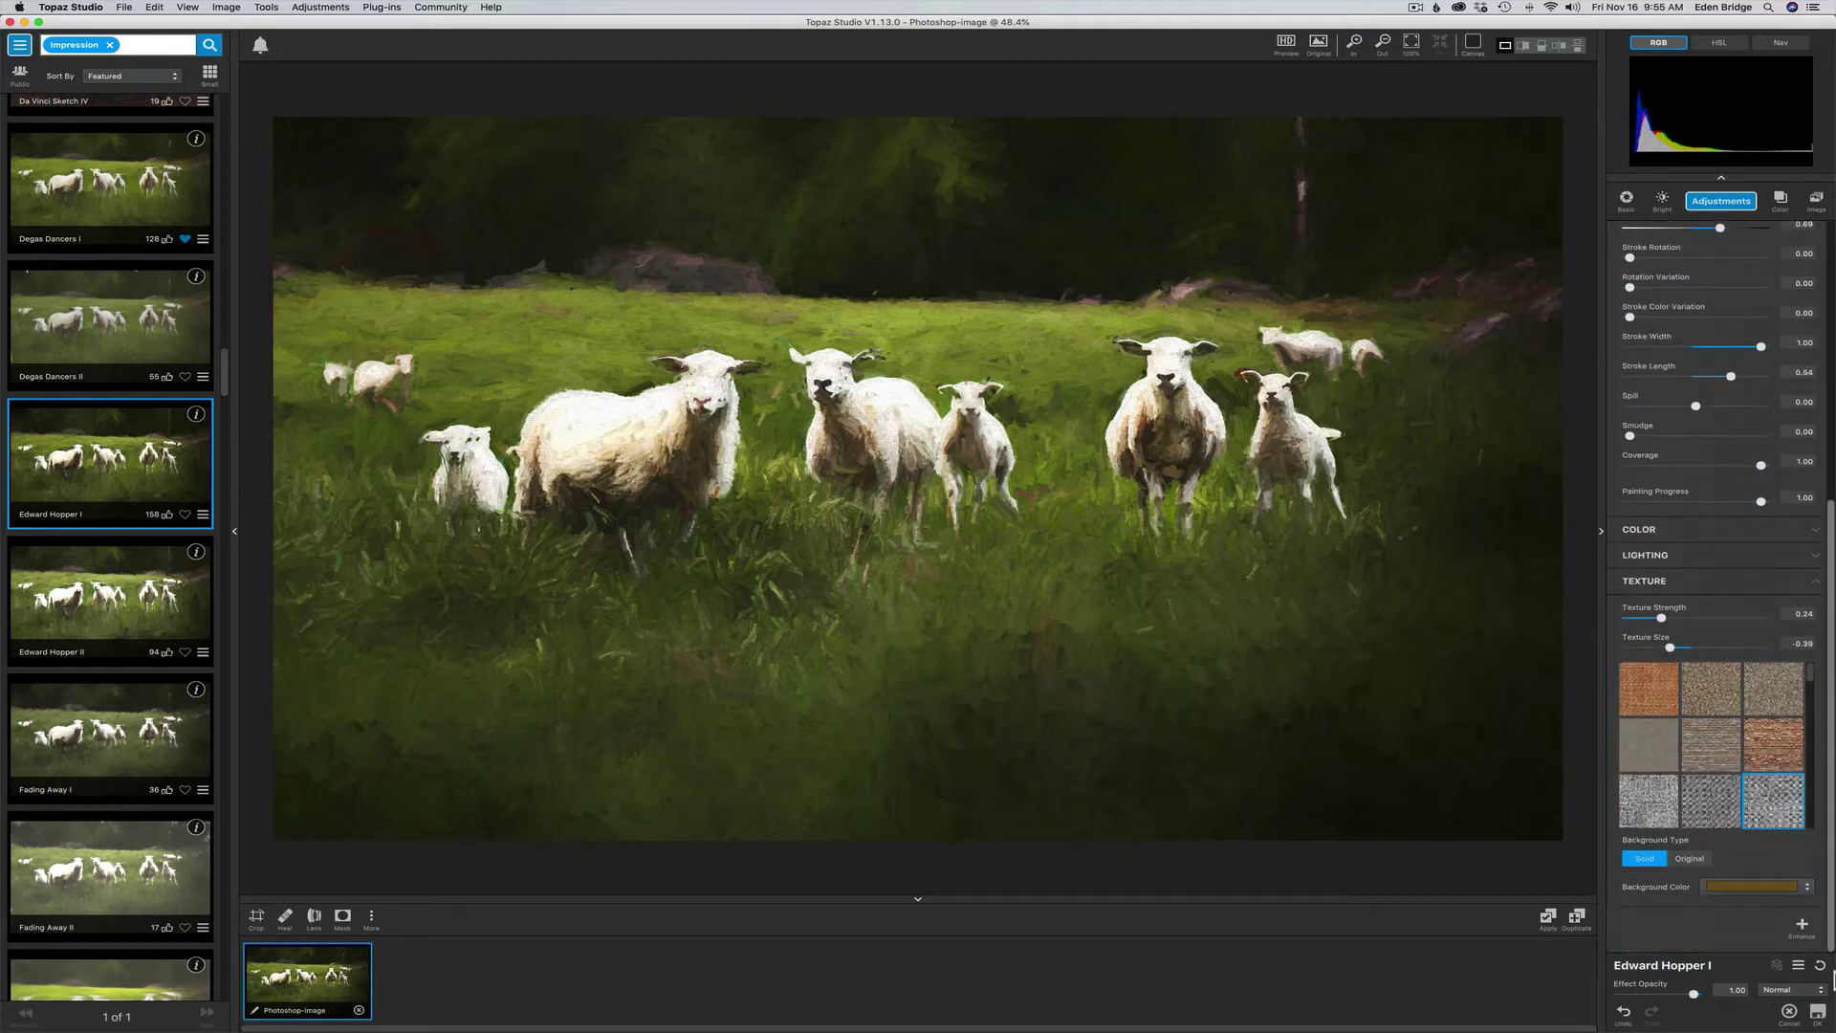
click(1695, 858)
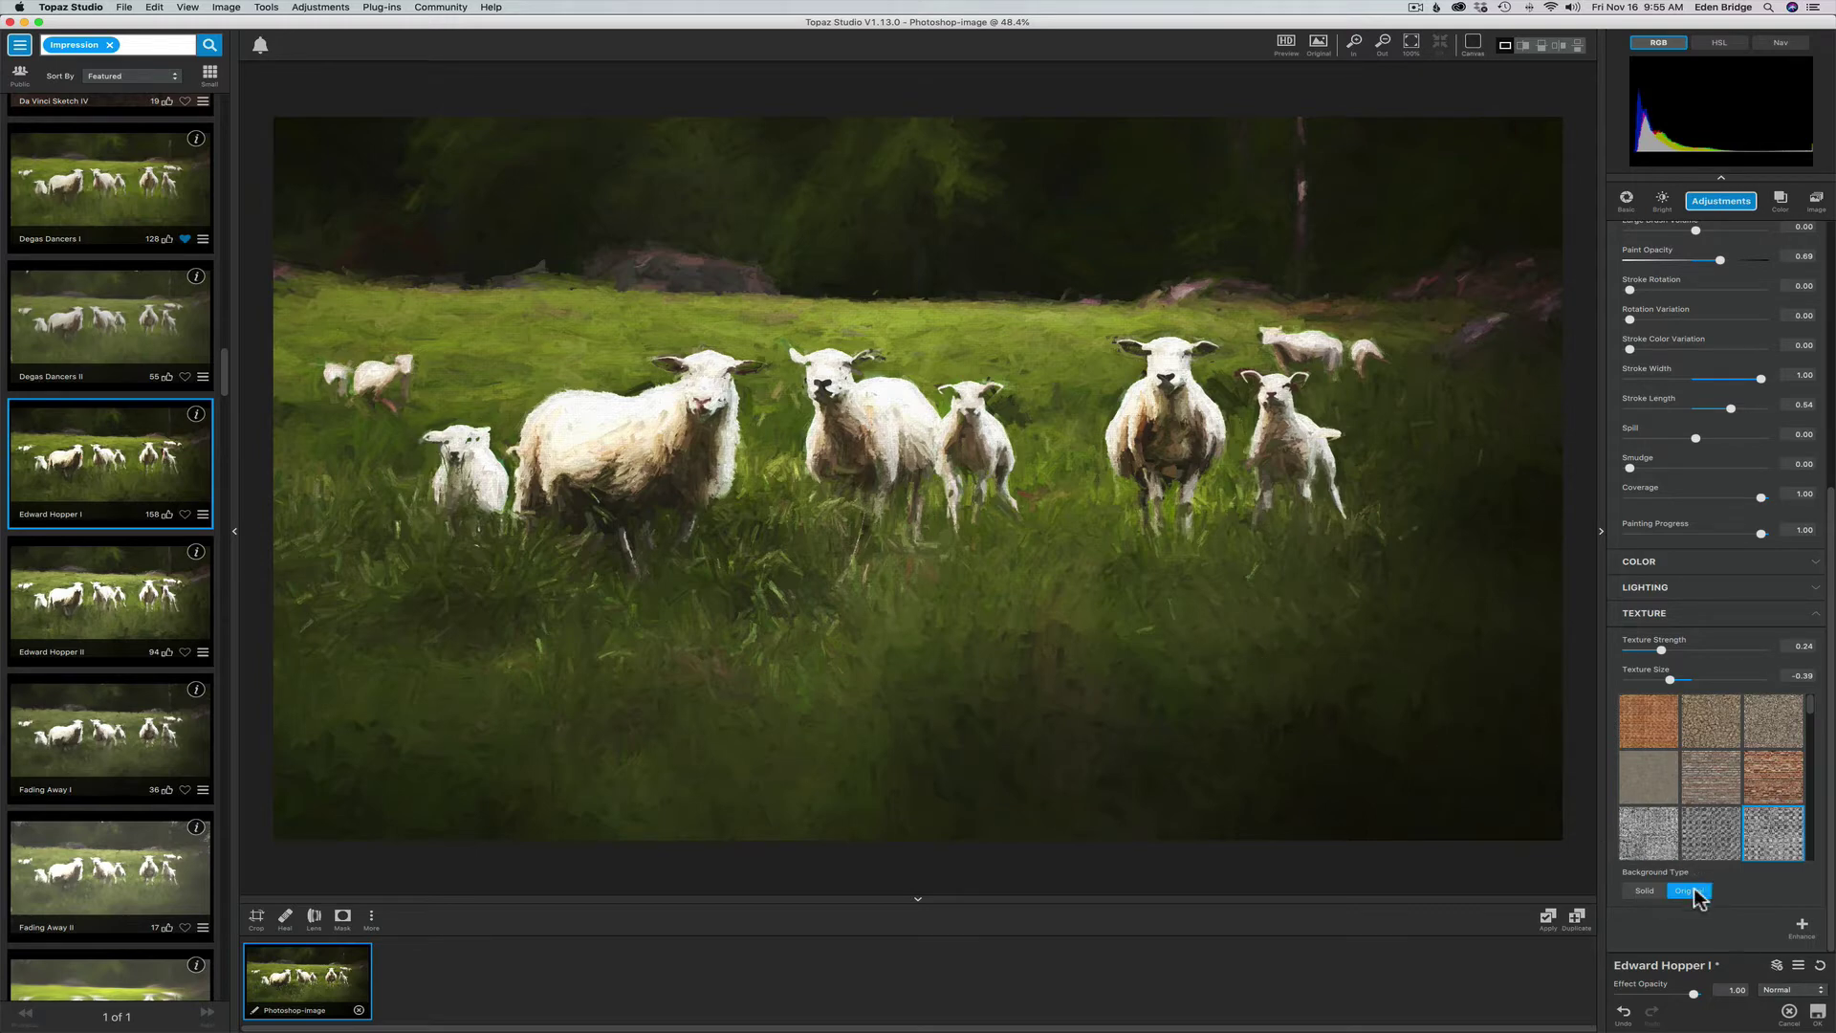
- Try texture strength at 1.00, return it to 0.00, and apply the Edward Hopper I look
double_click(1662, 644)
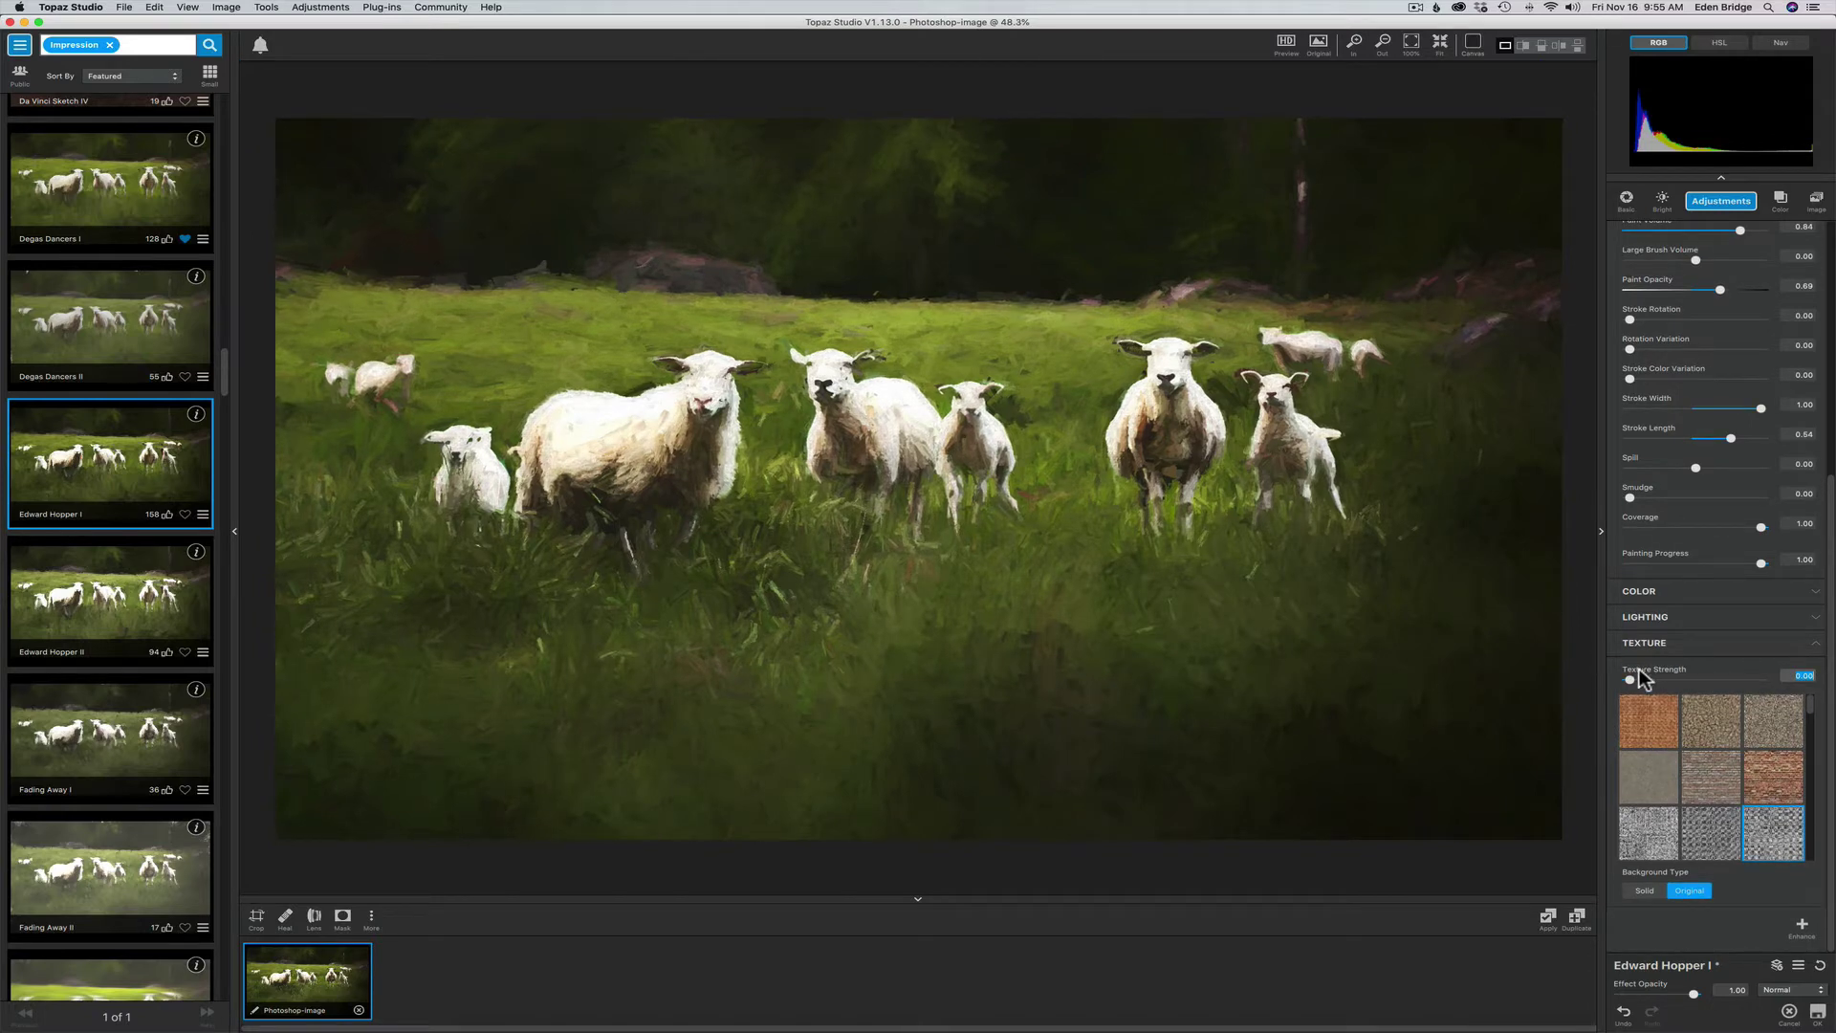
drag(1632, 677, 1798, 682)
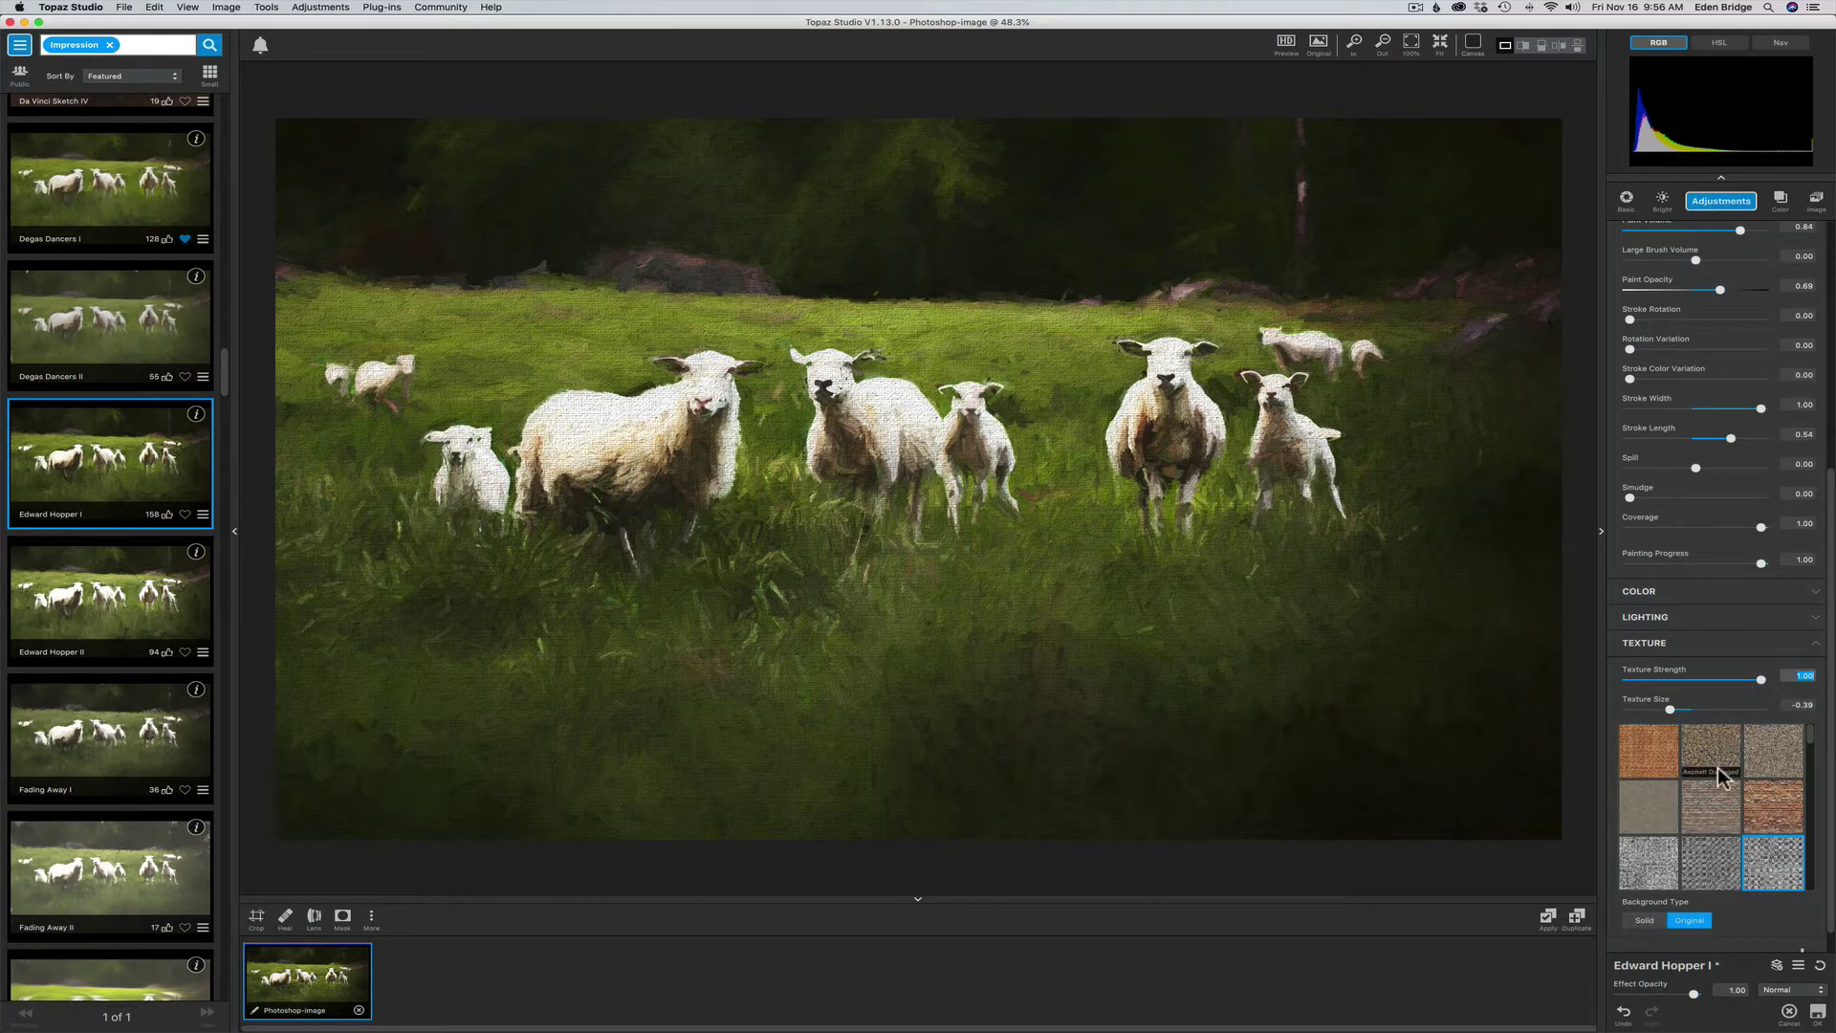
scroll(1731, 794, down, 3)
scroll(1733, 792, up, 10)
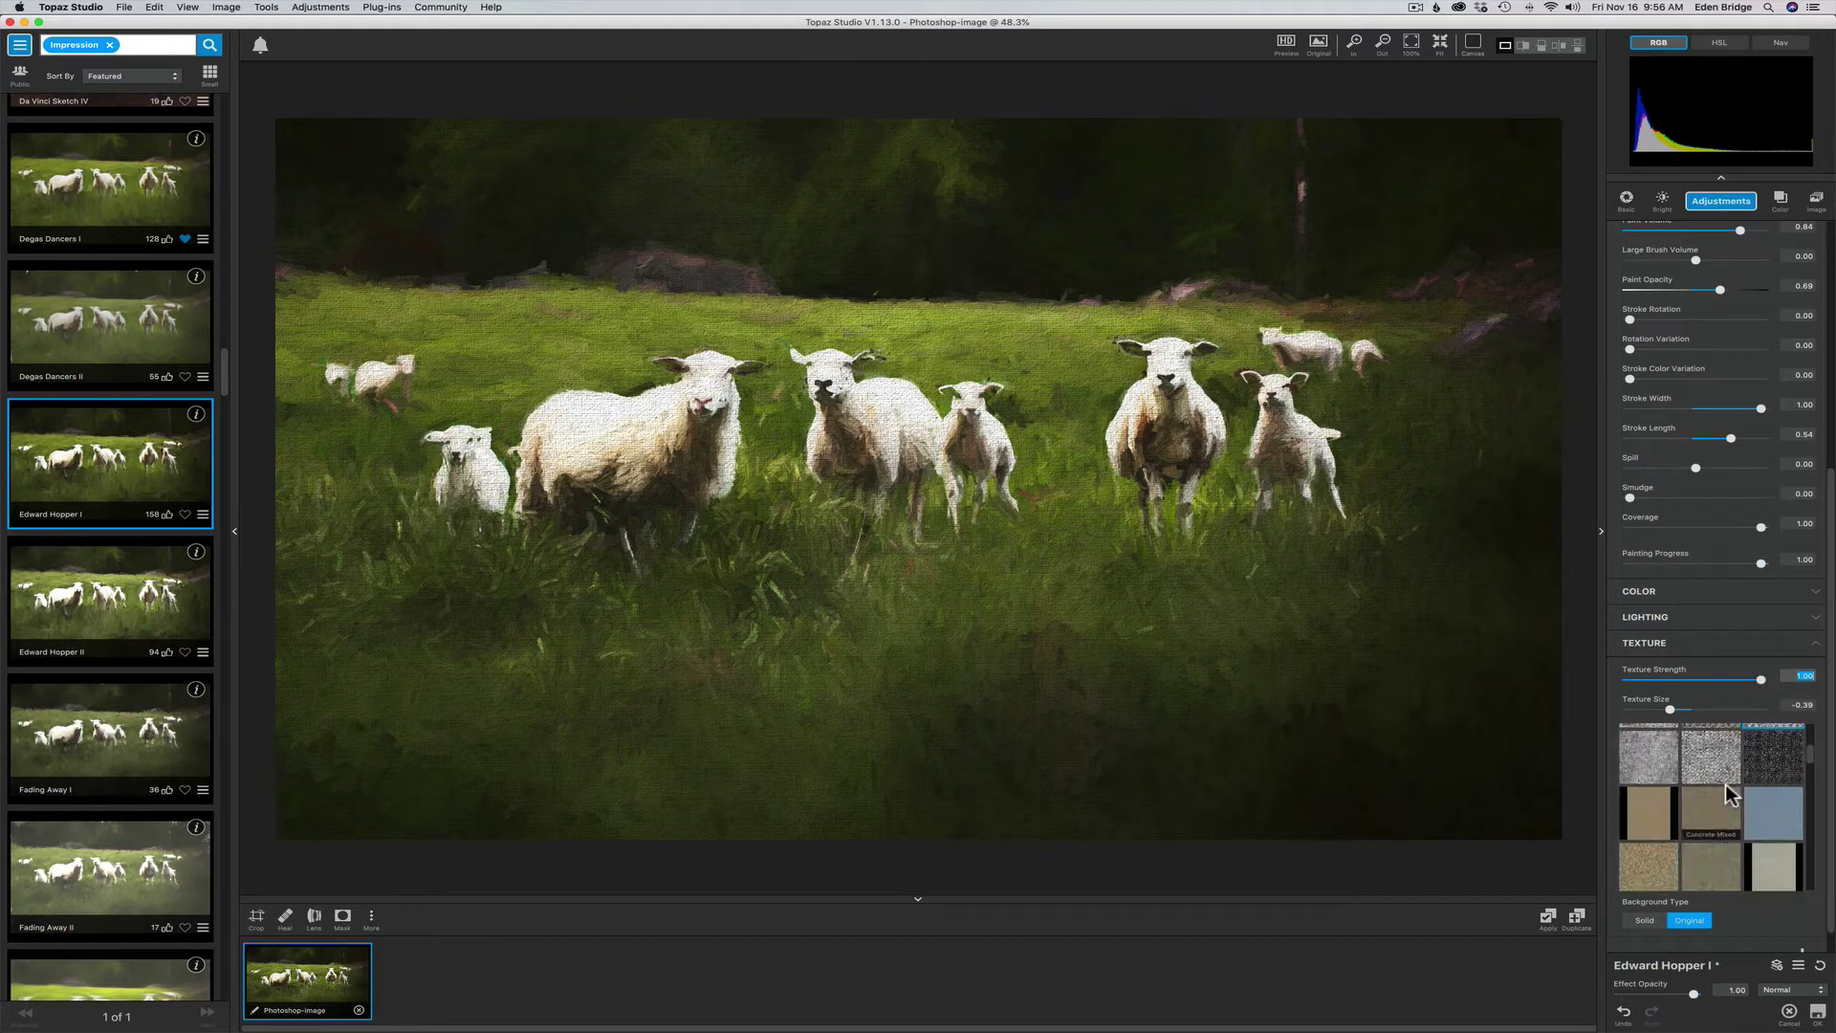
scroll(1739, 758, down, 3)
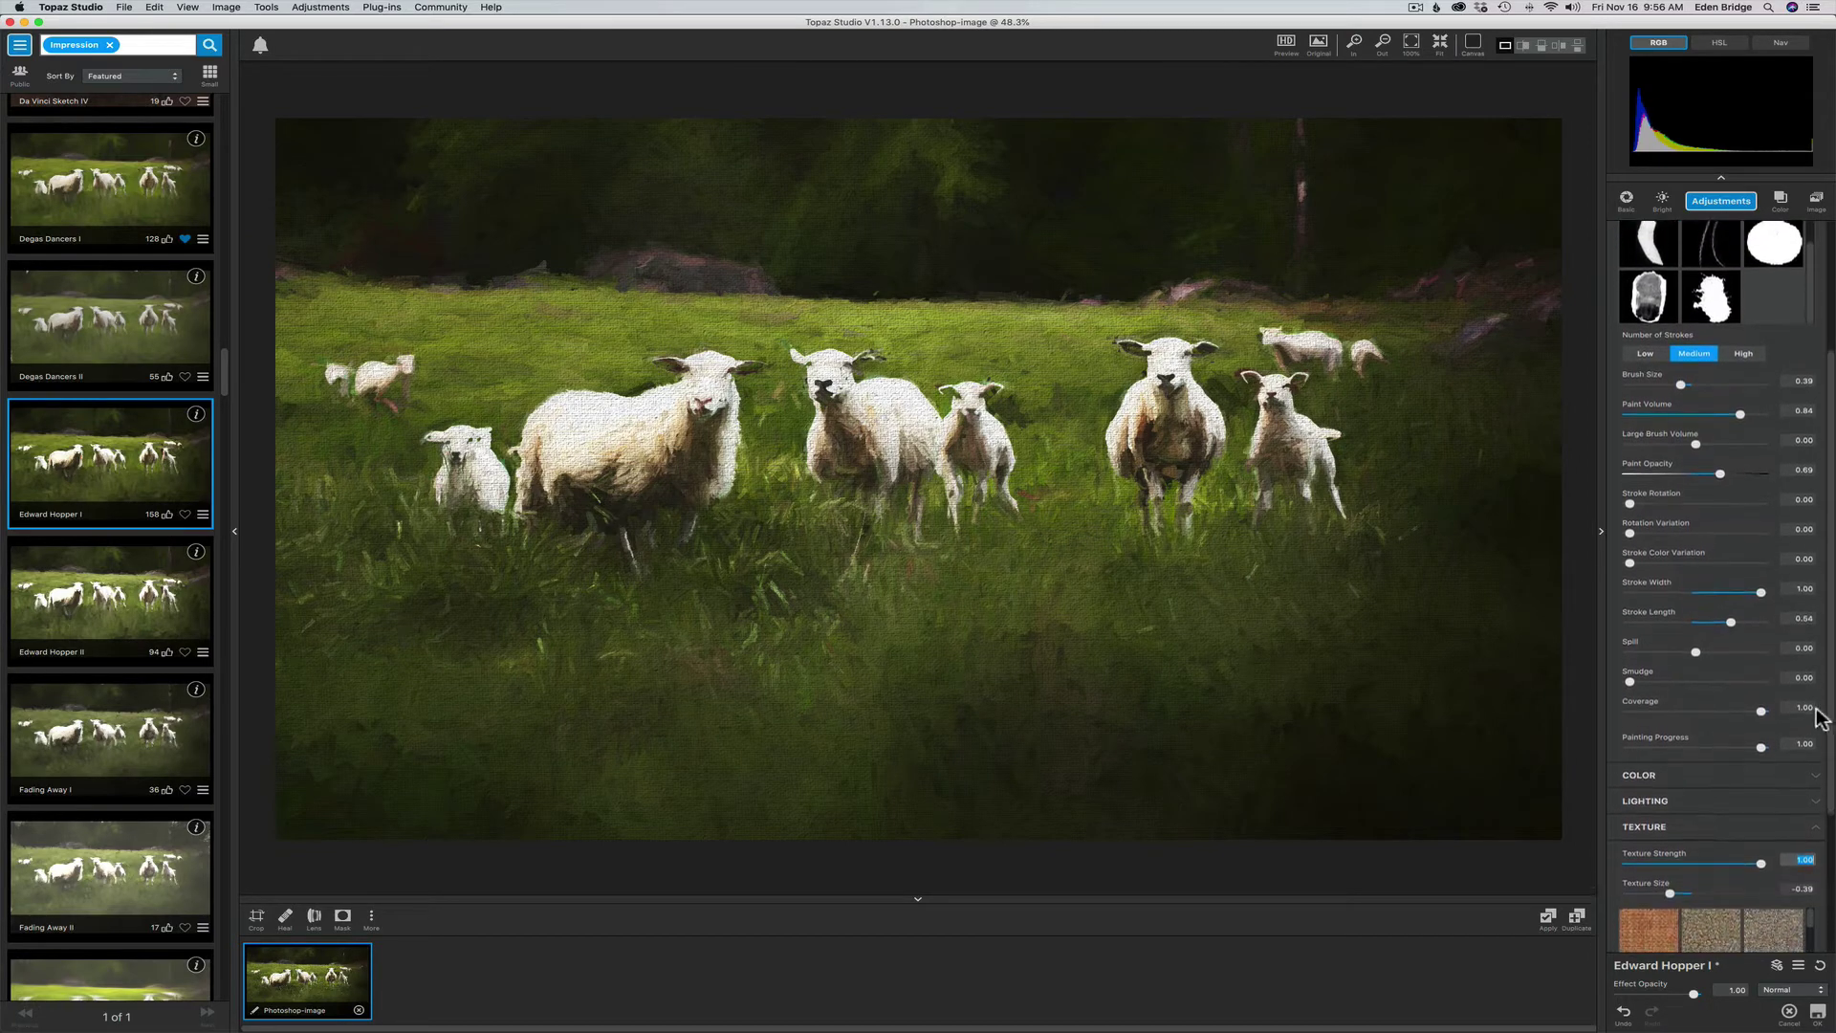
scroll(1764, 756, down, 2)
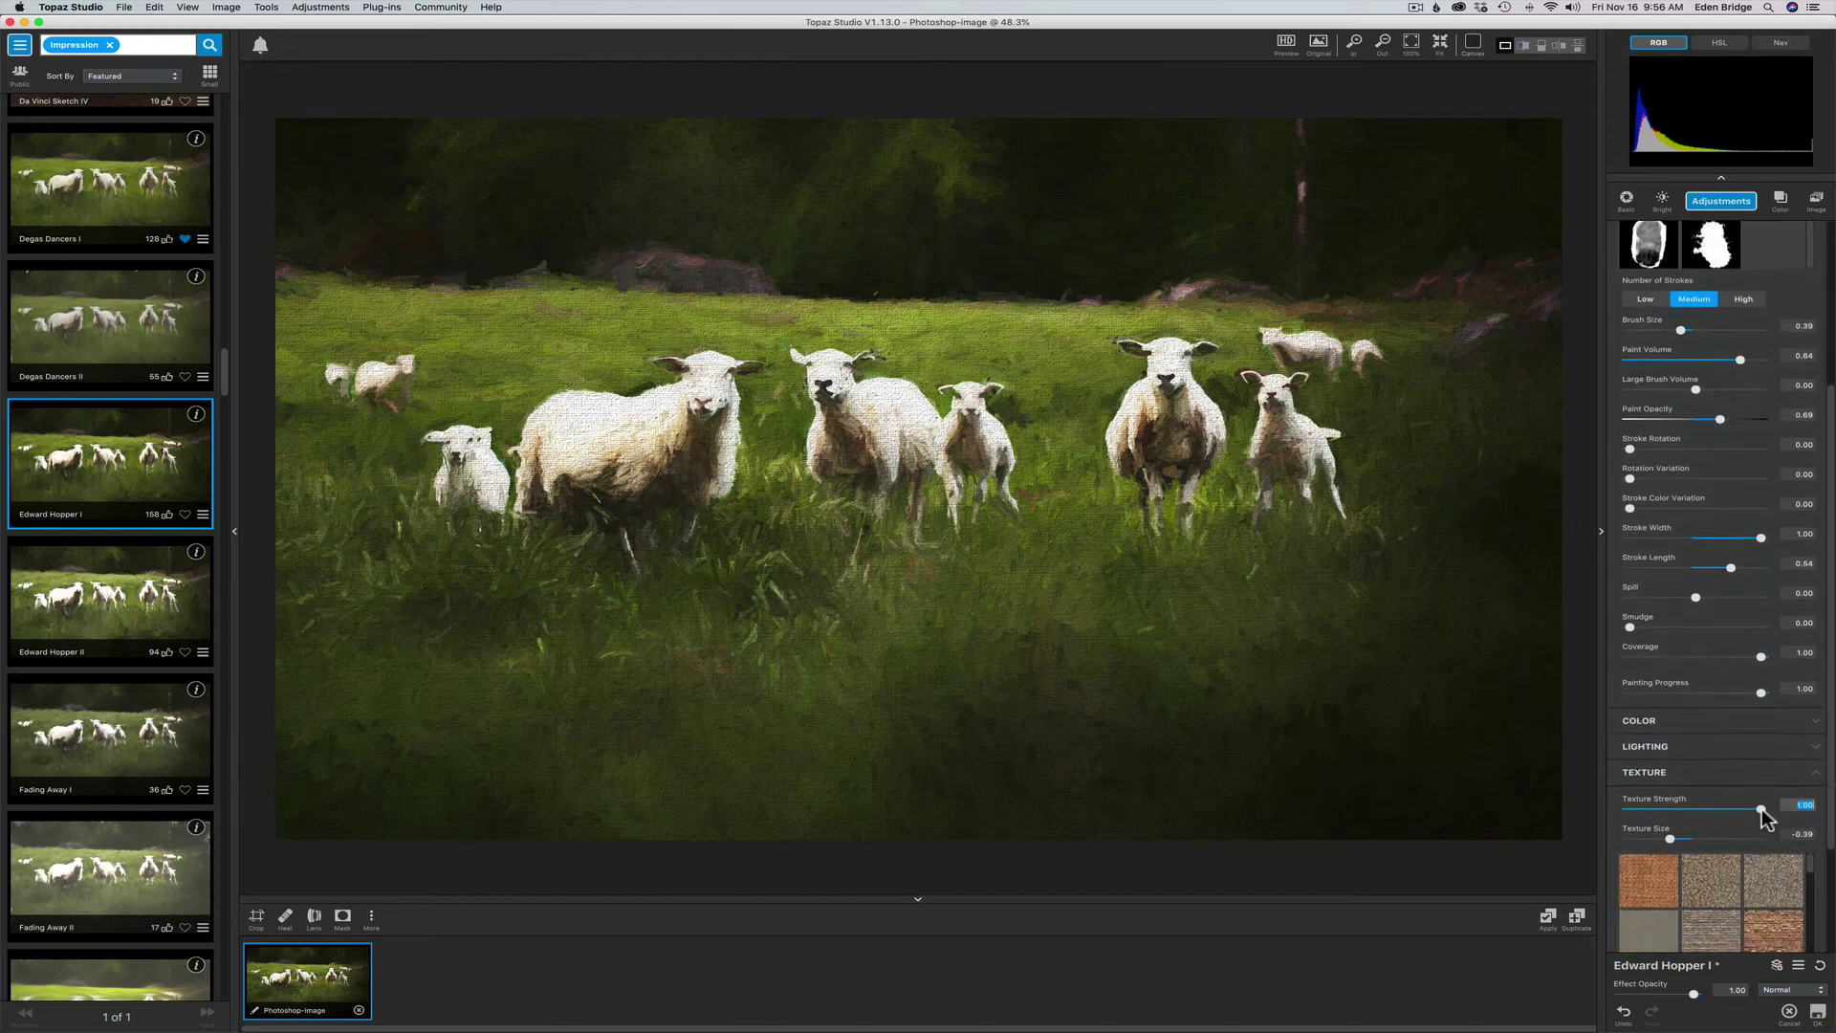
drag(1762, 815, 1626, 816)
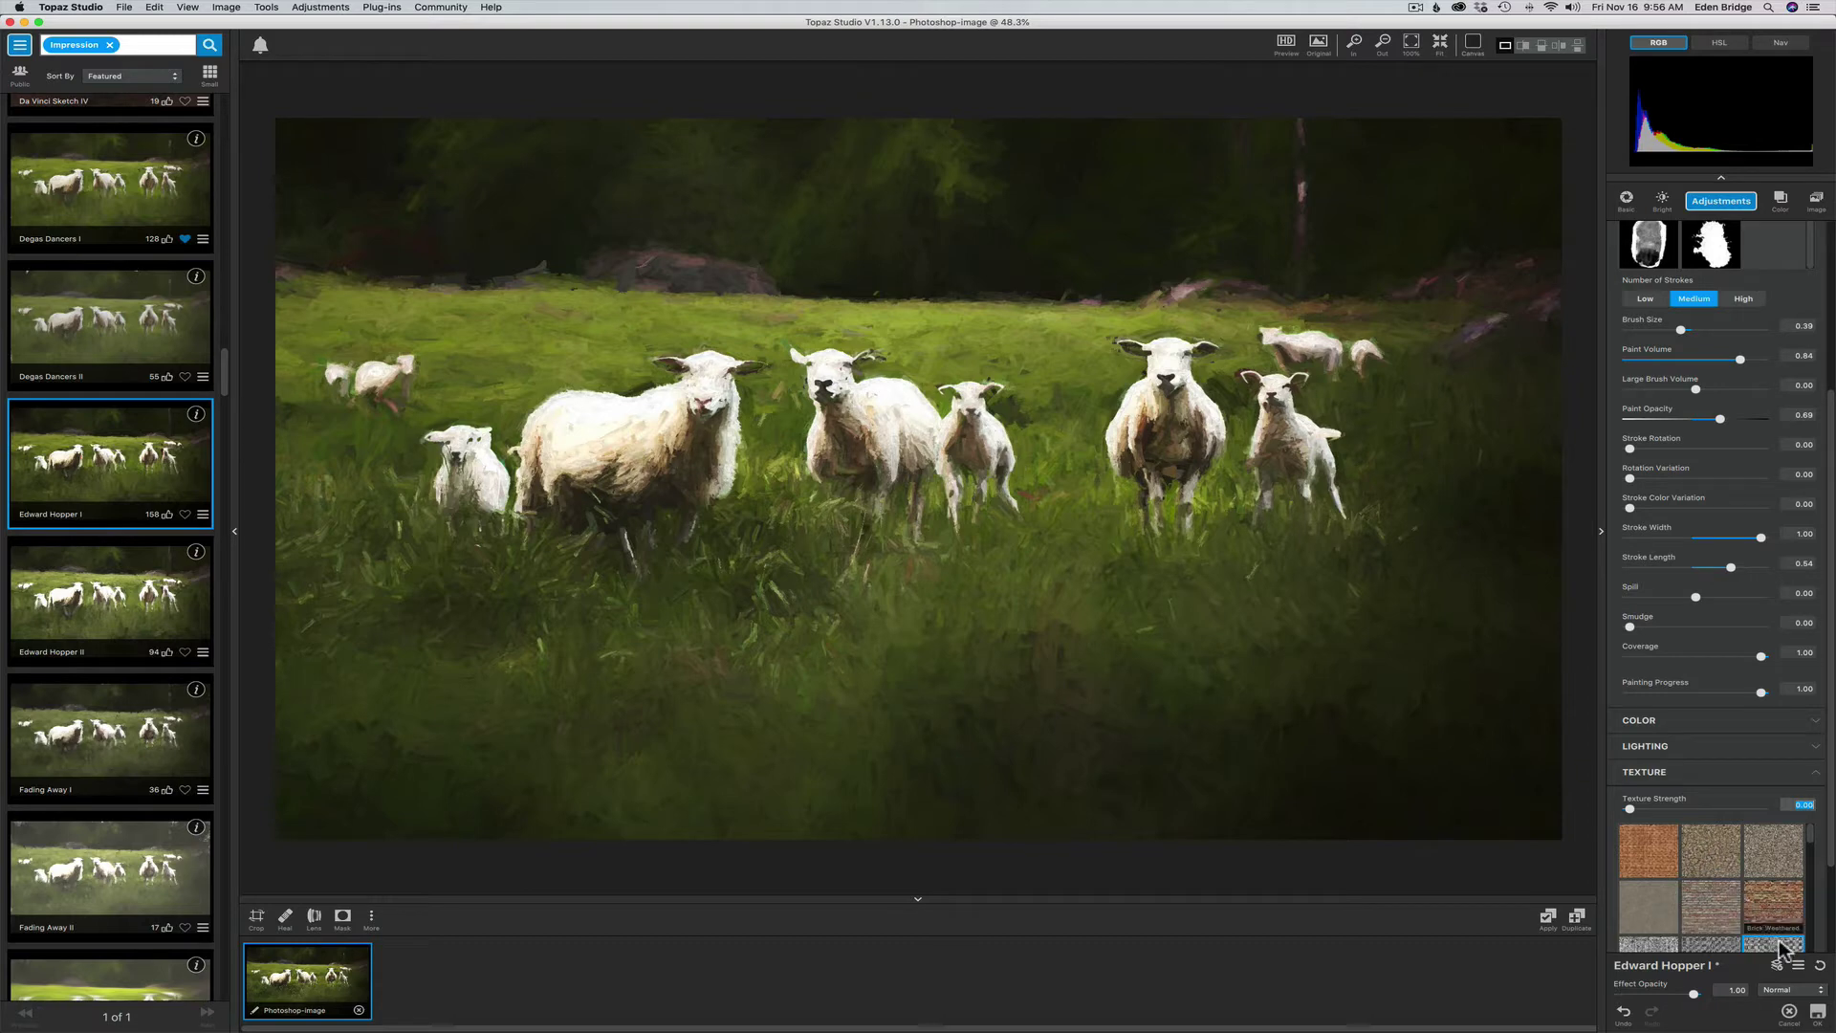
click(1818, 1014)
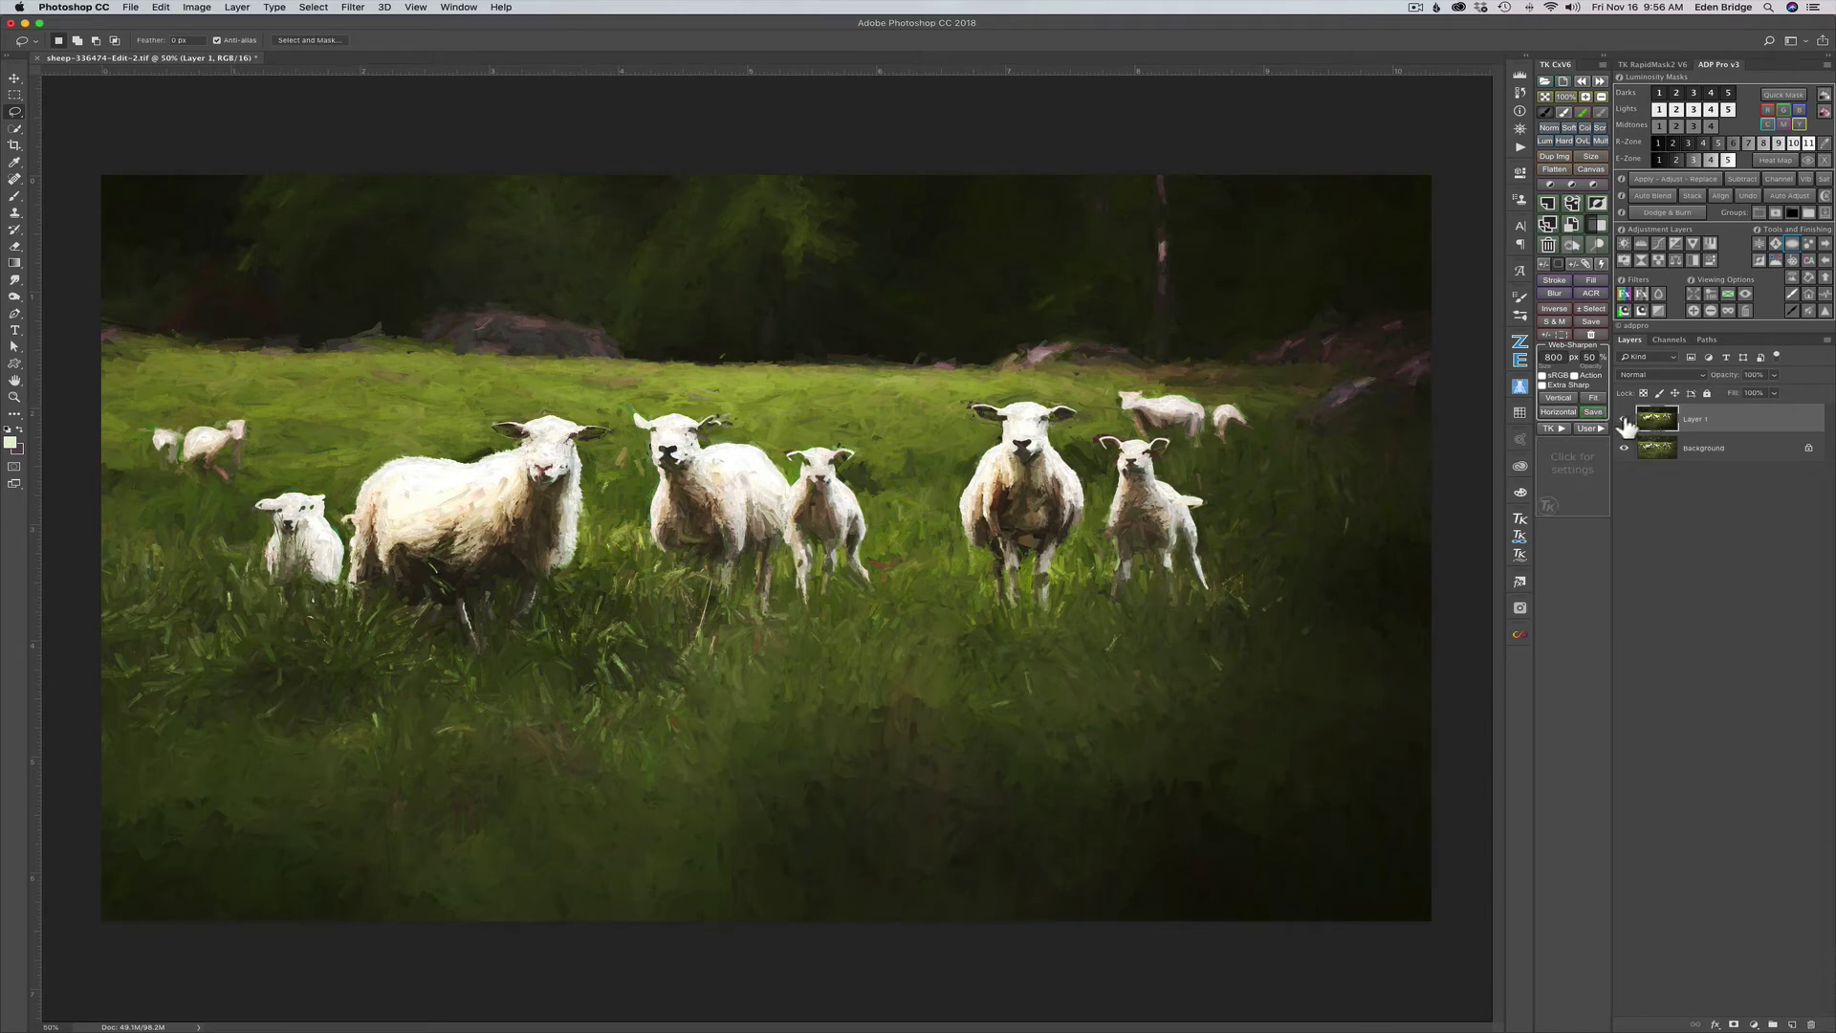
- Compare painted Layer 1 against the original photo, then give it a white layer mask
click(1625, 421)
click(1626, 421)
click(1626, 424)
click(1627, 417)
click(1734, 1025)
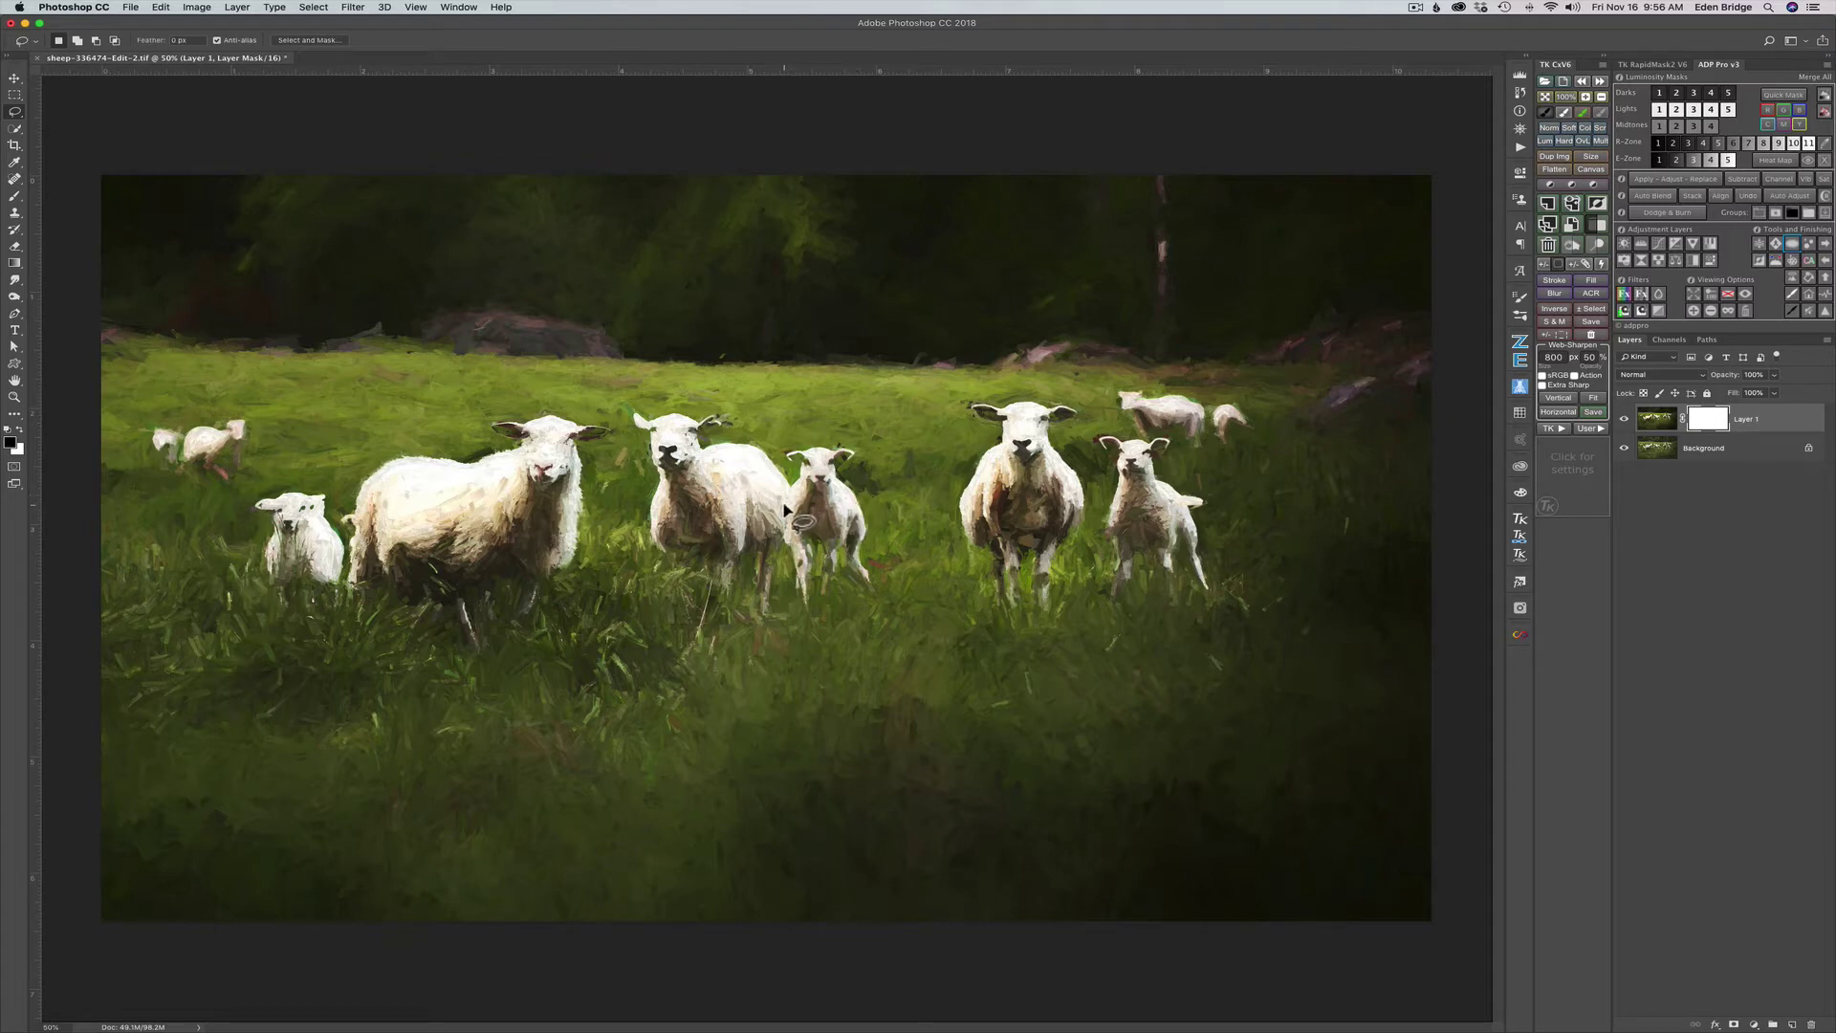
- With an 885 px brush, paint black on Layer 1's mask over the sheep and grass, then compare
key(b)
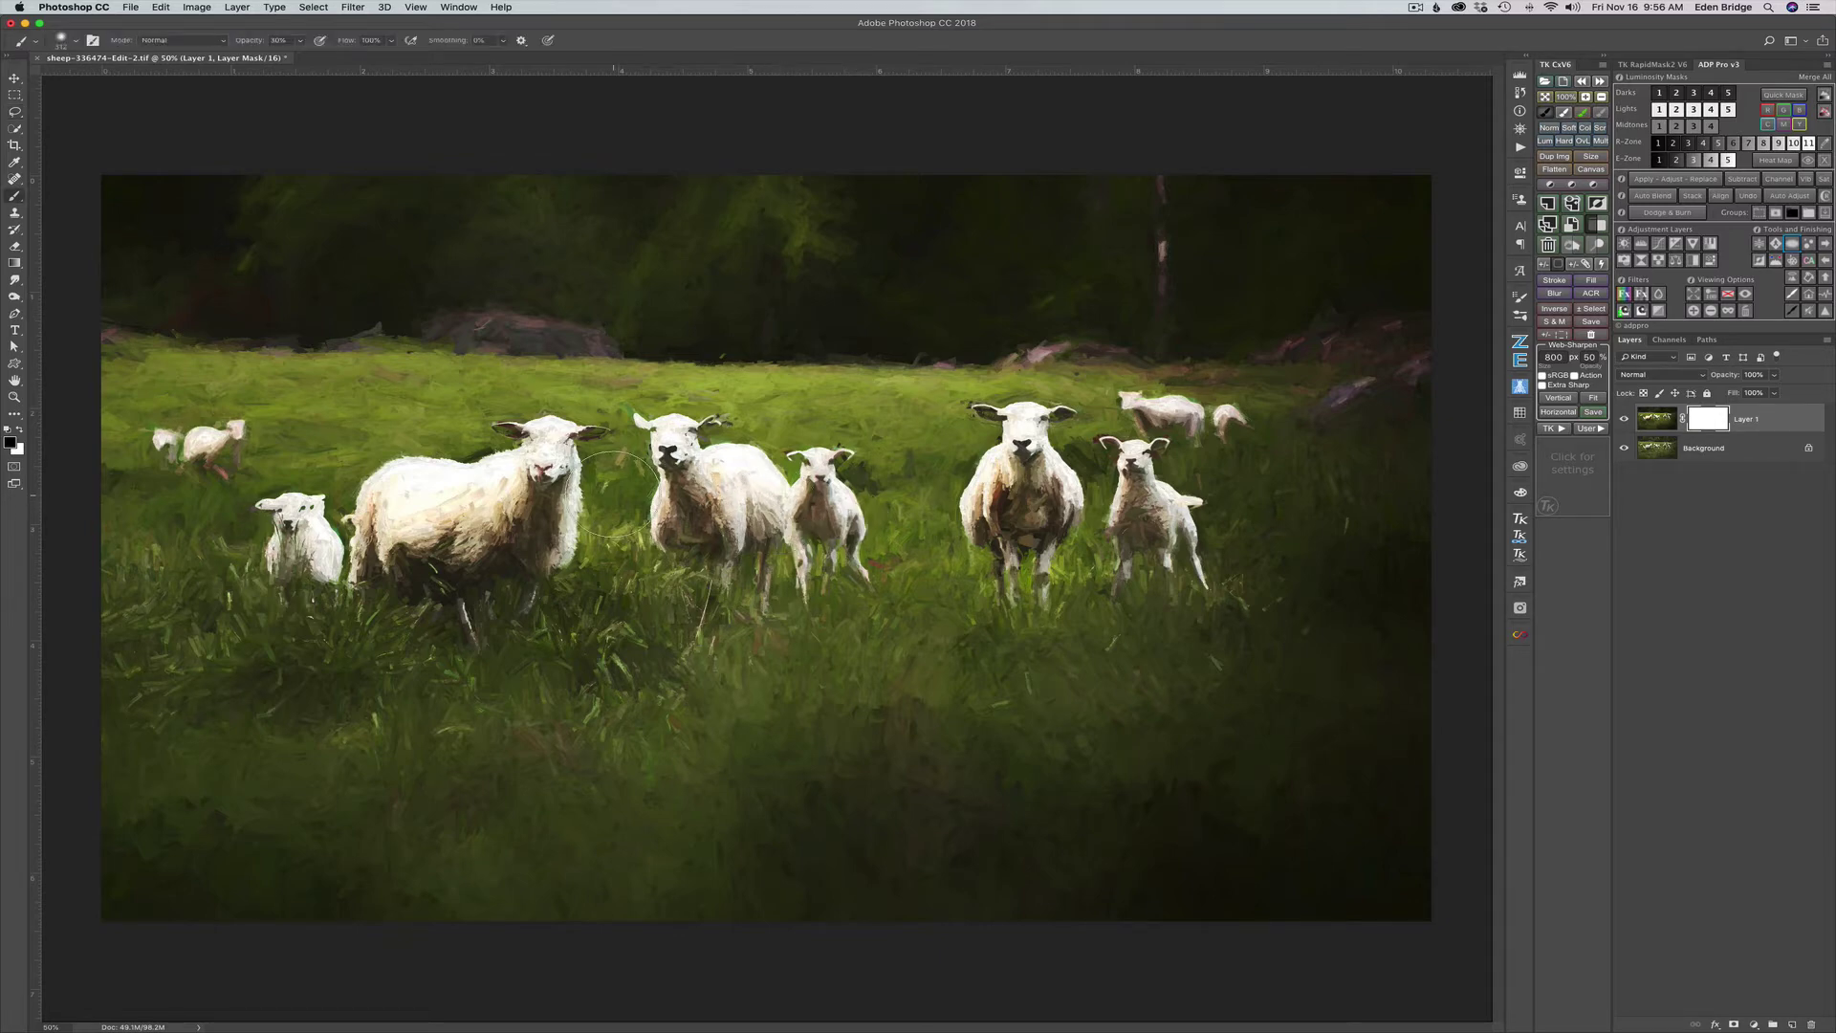
drag(536, 488, 612, 522)
drag(259, 543, 402, 574)
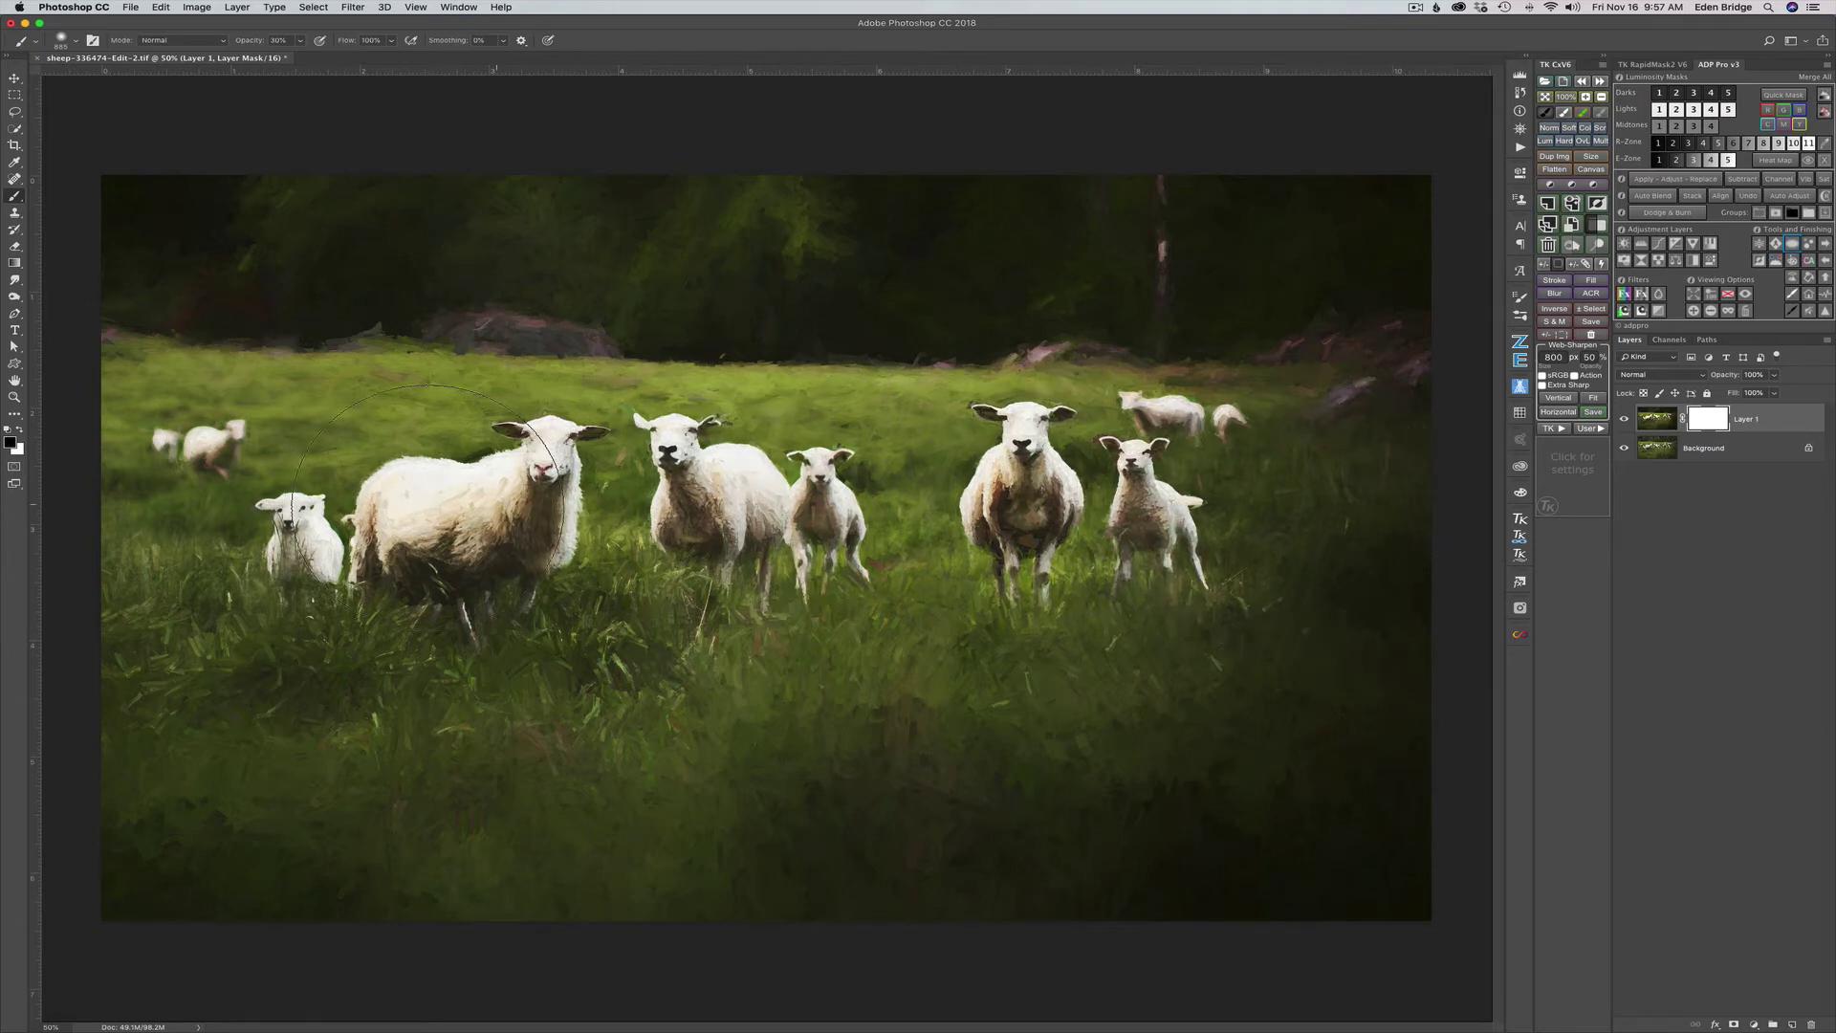
drag(227, 469, 244, 483)
drag(394, 507, 421, 528)
click(1625, 421)
click(1625, 421)
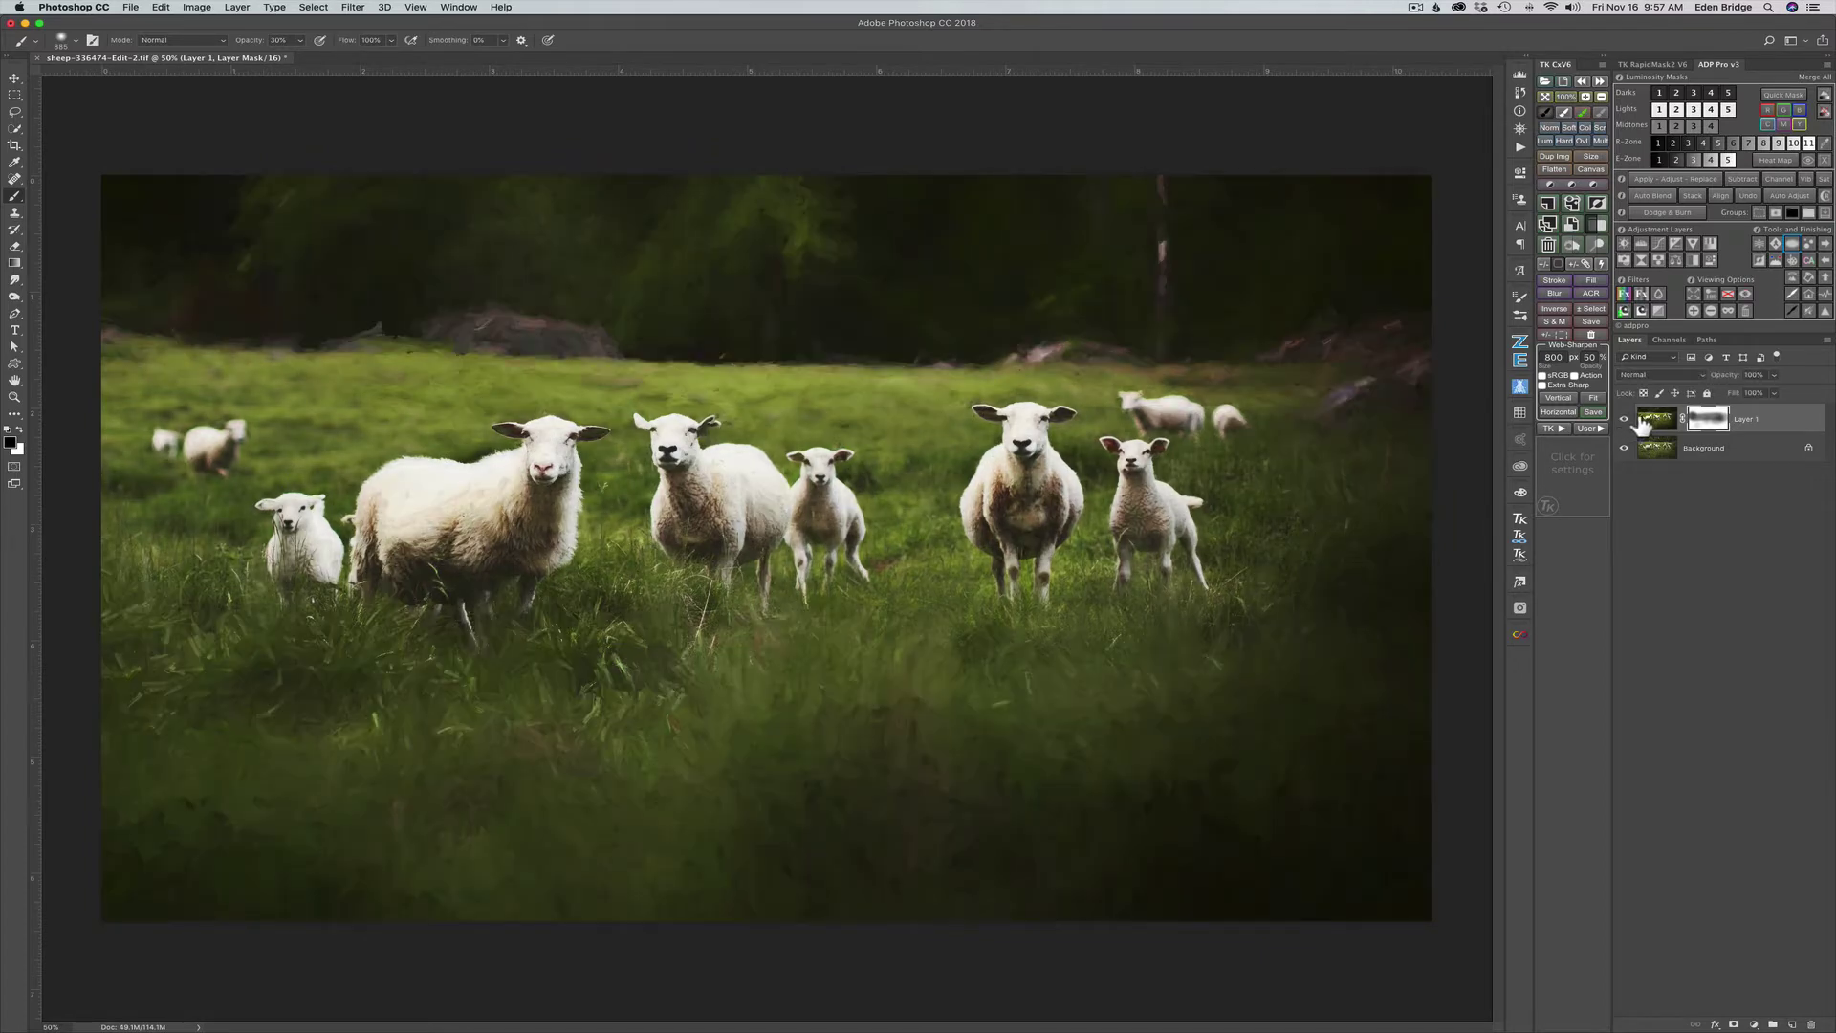
- Toggle Layer 1's mask off and on repeatedly to compare the masked result
shift+click(1718, 425)
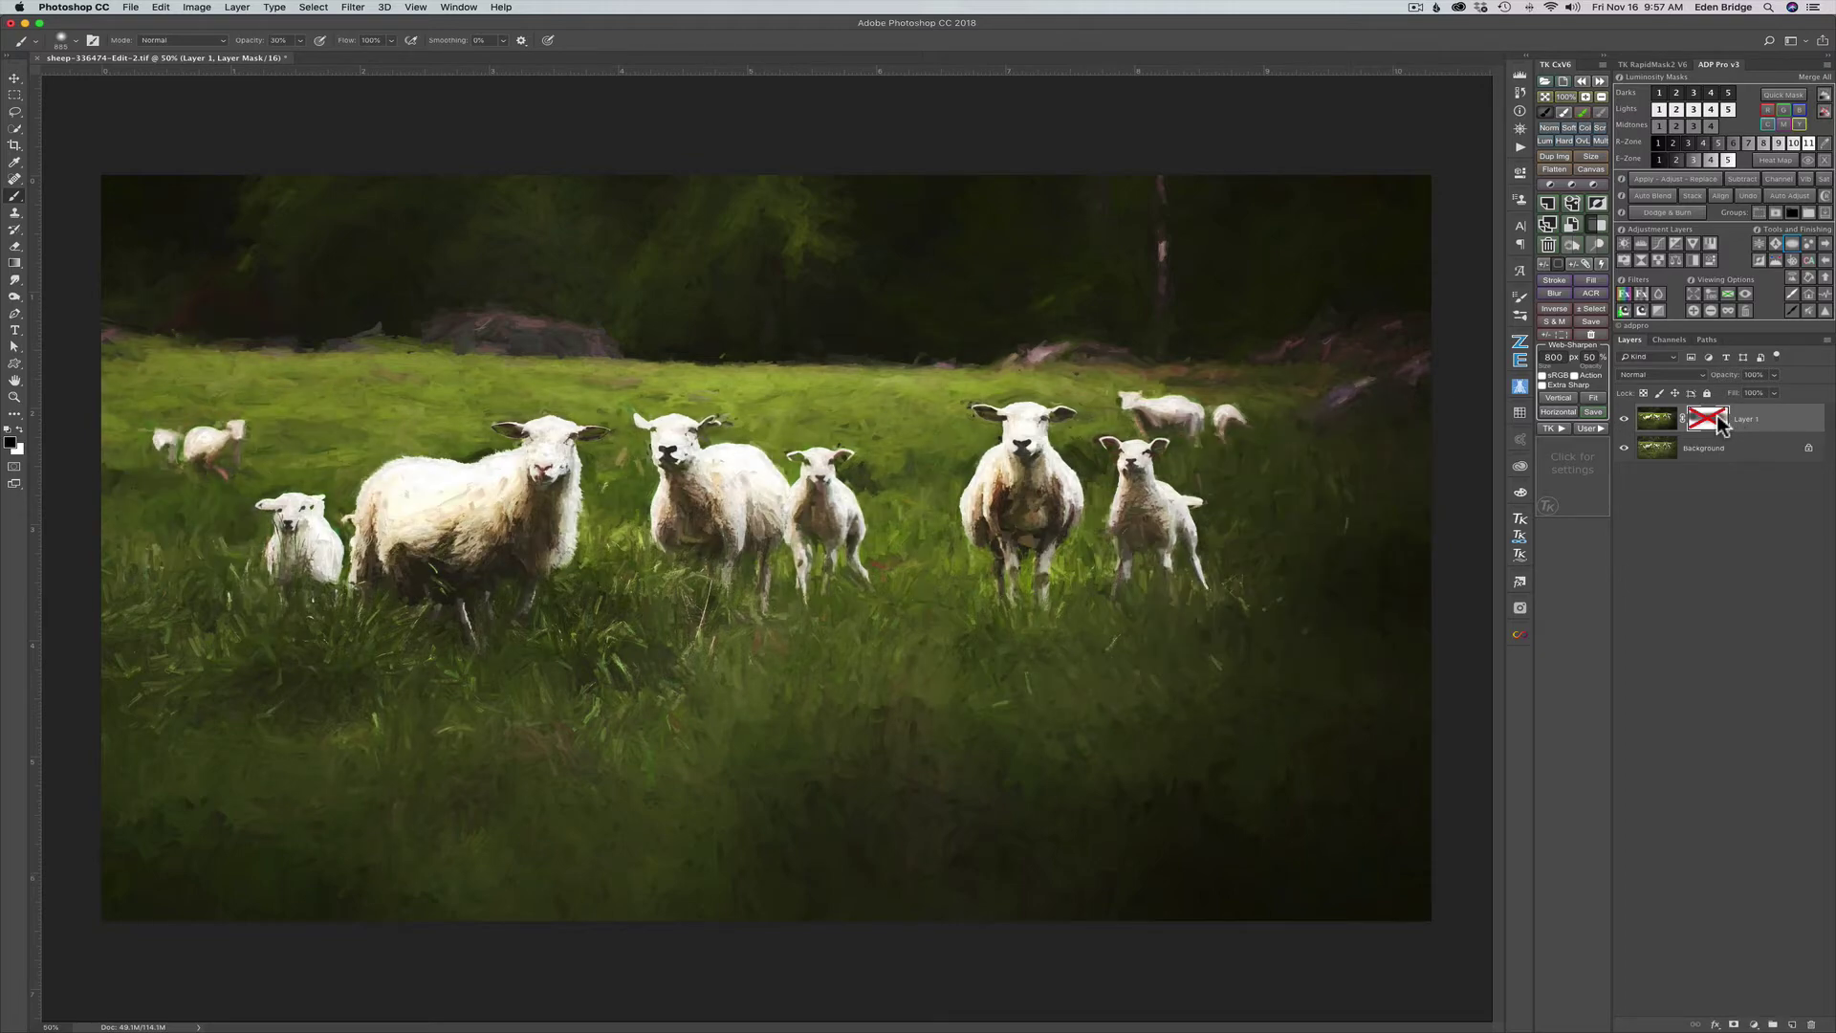
shift+click(1718, 425)
shift+click(1721, 426)
shift+click(1720, 426)
shift+click(1720, 426)
shift+click(1721, 425)
shift+click(1721, 426)
shift+click(1721, 426)
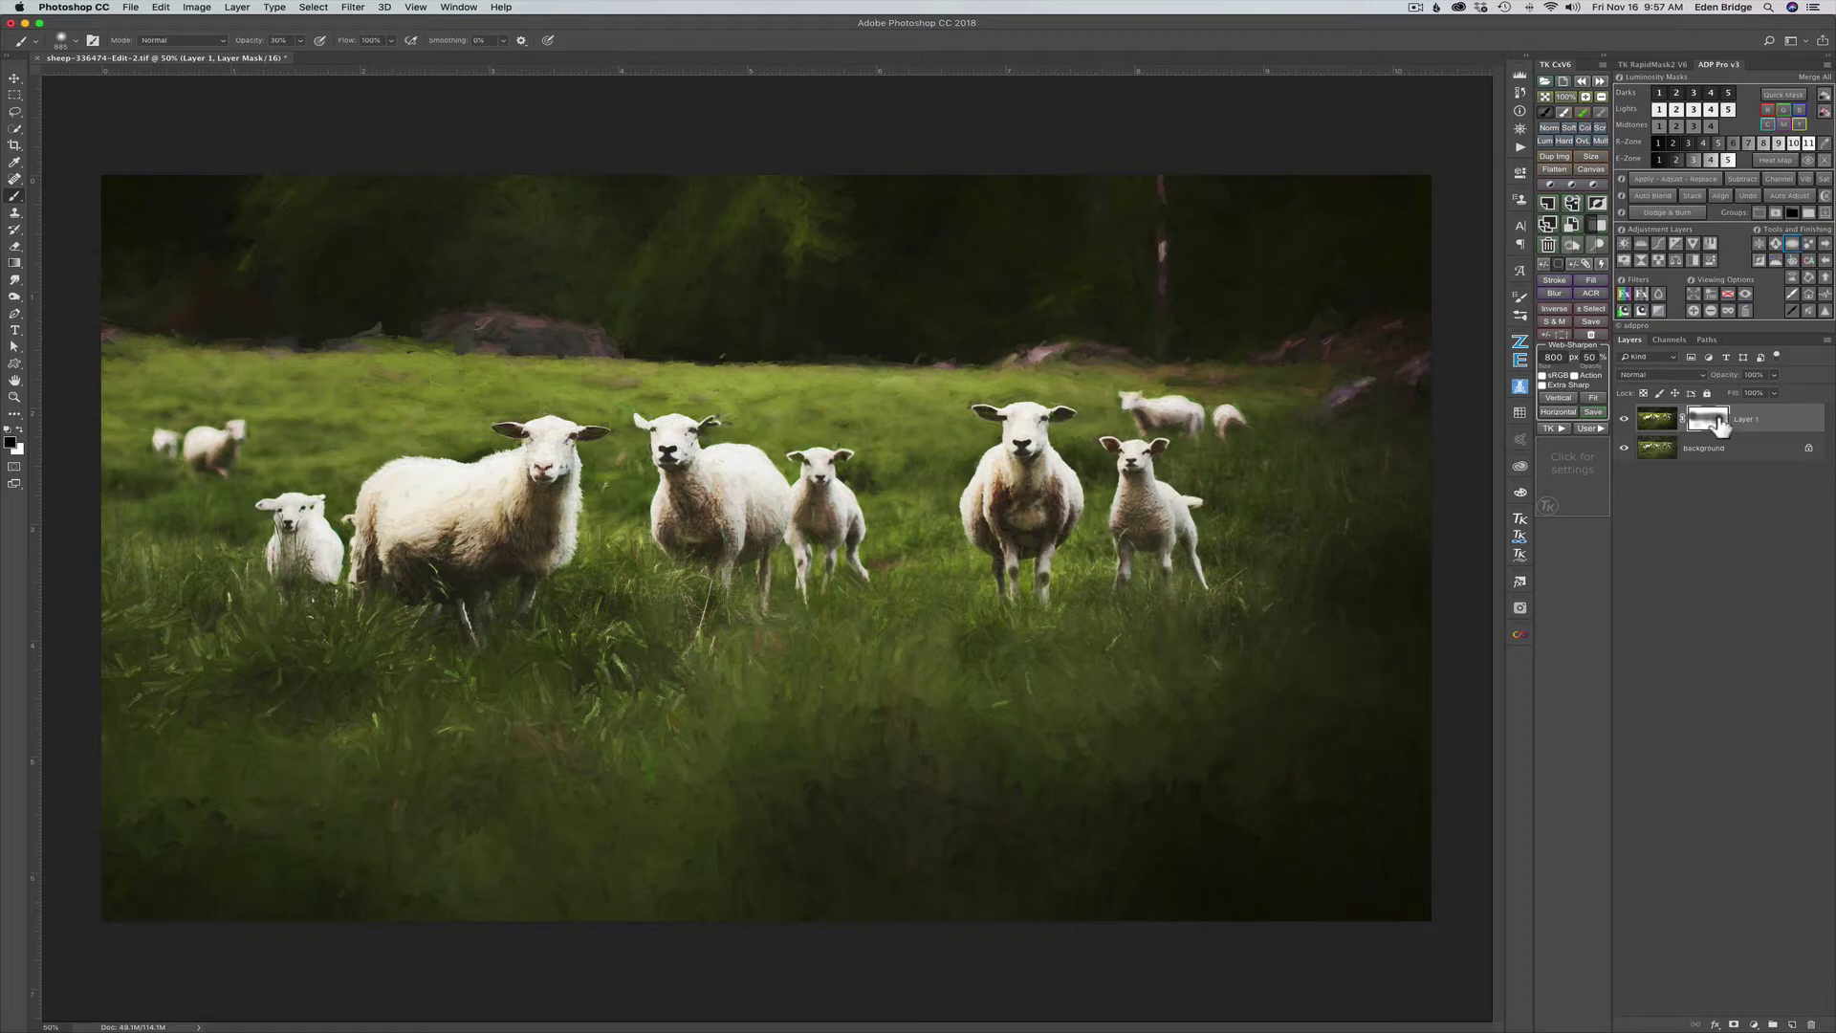
shift+click(1720, 425)
shift+click(1721, 425)
- Merge all visible layers into a new Layer 2 and bring up the RapidMask2 tools
click(1574, 204)
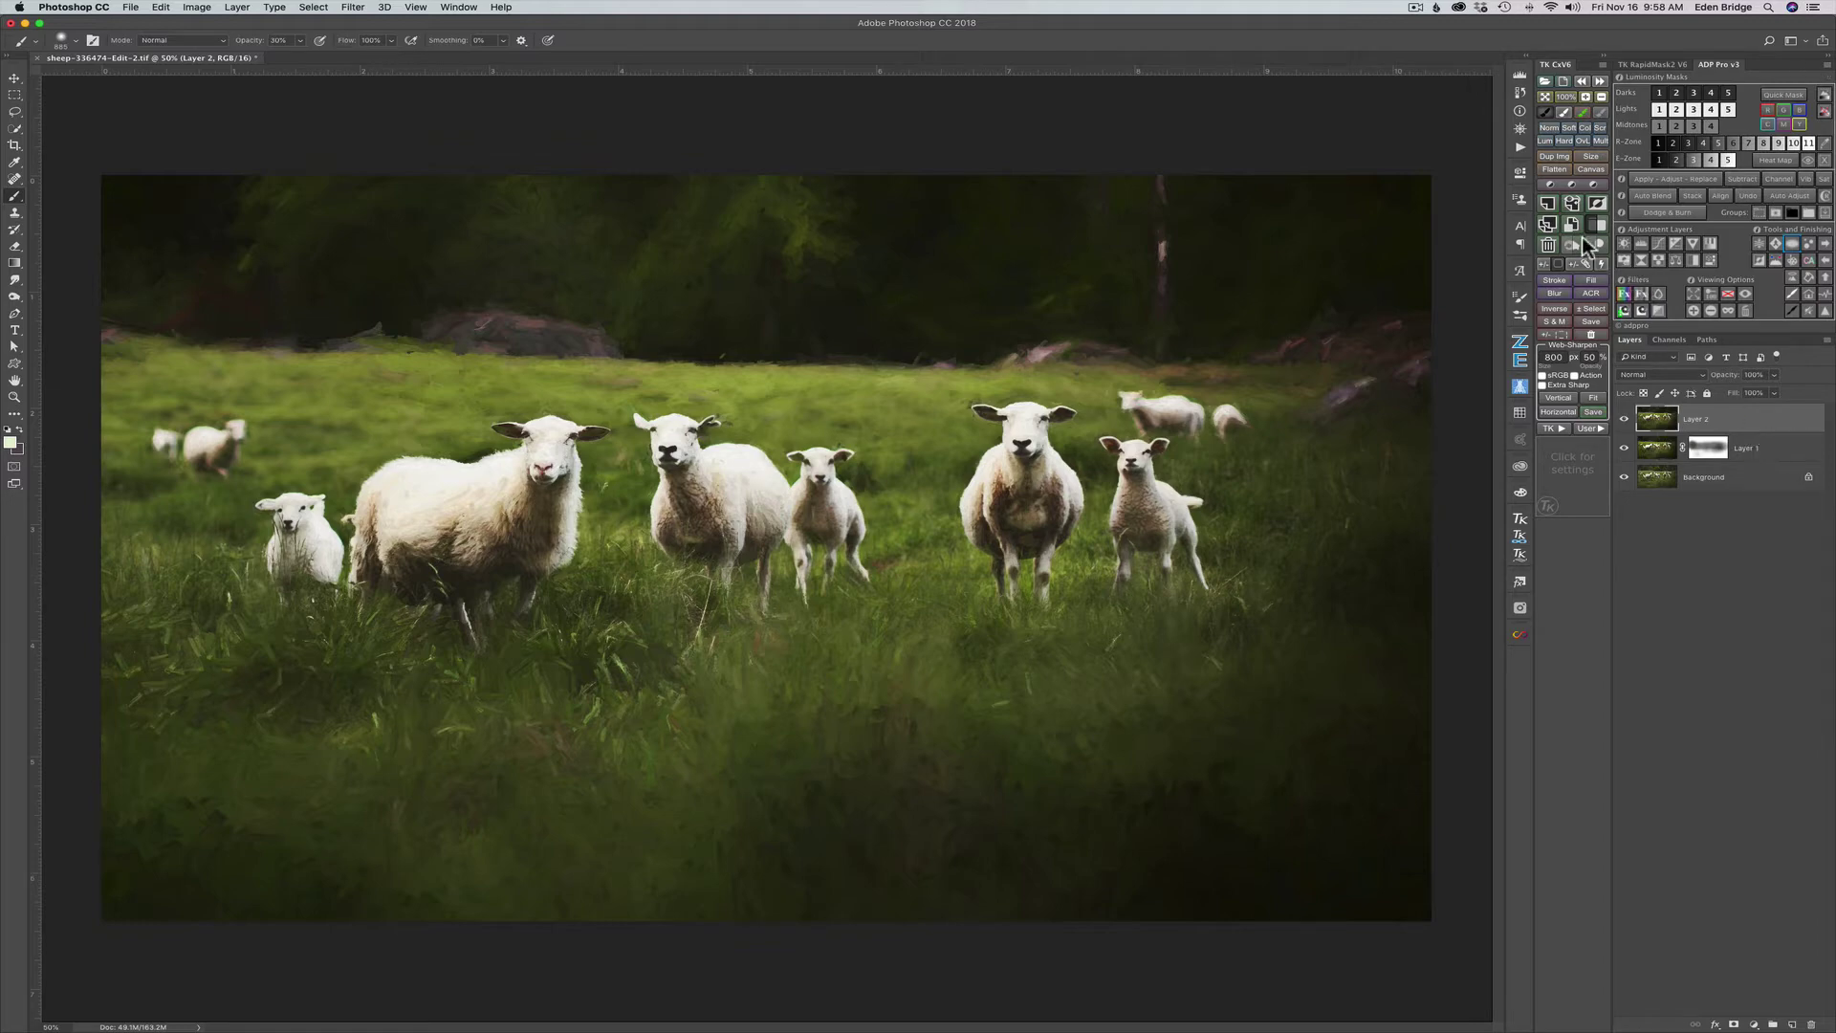
click(1572, 206)
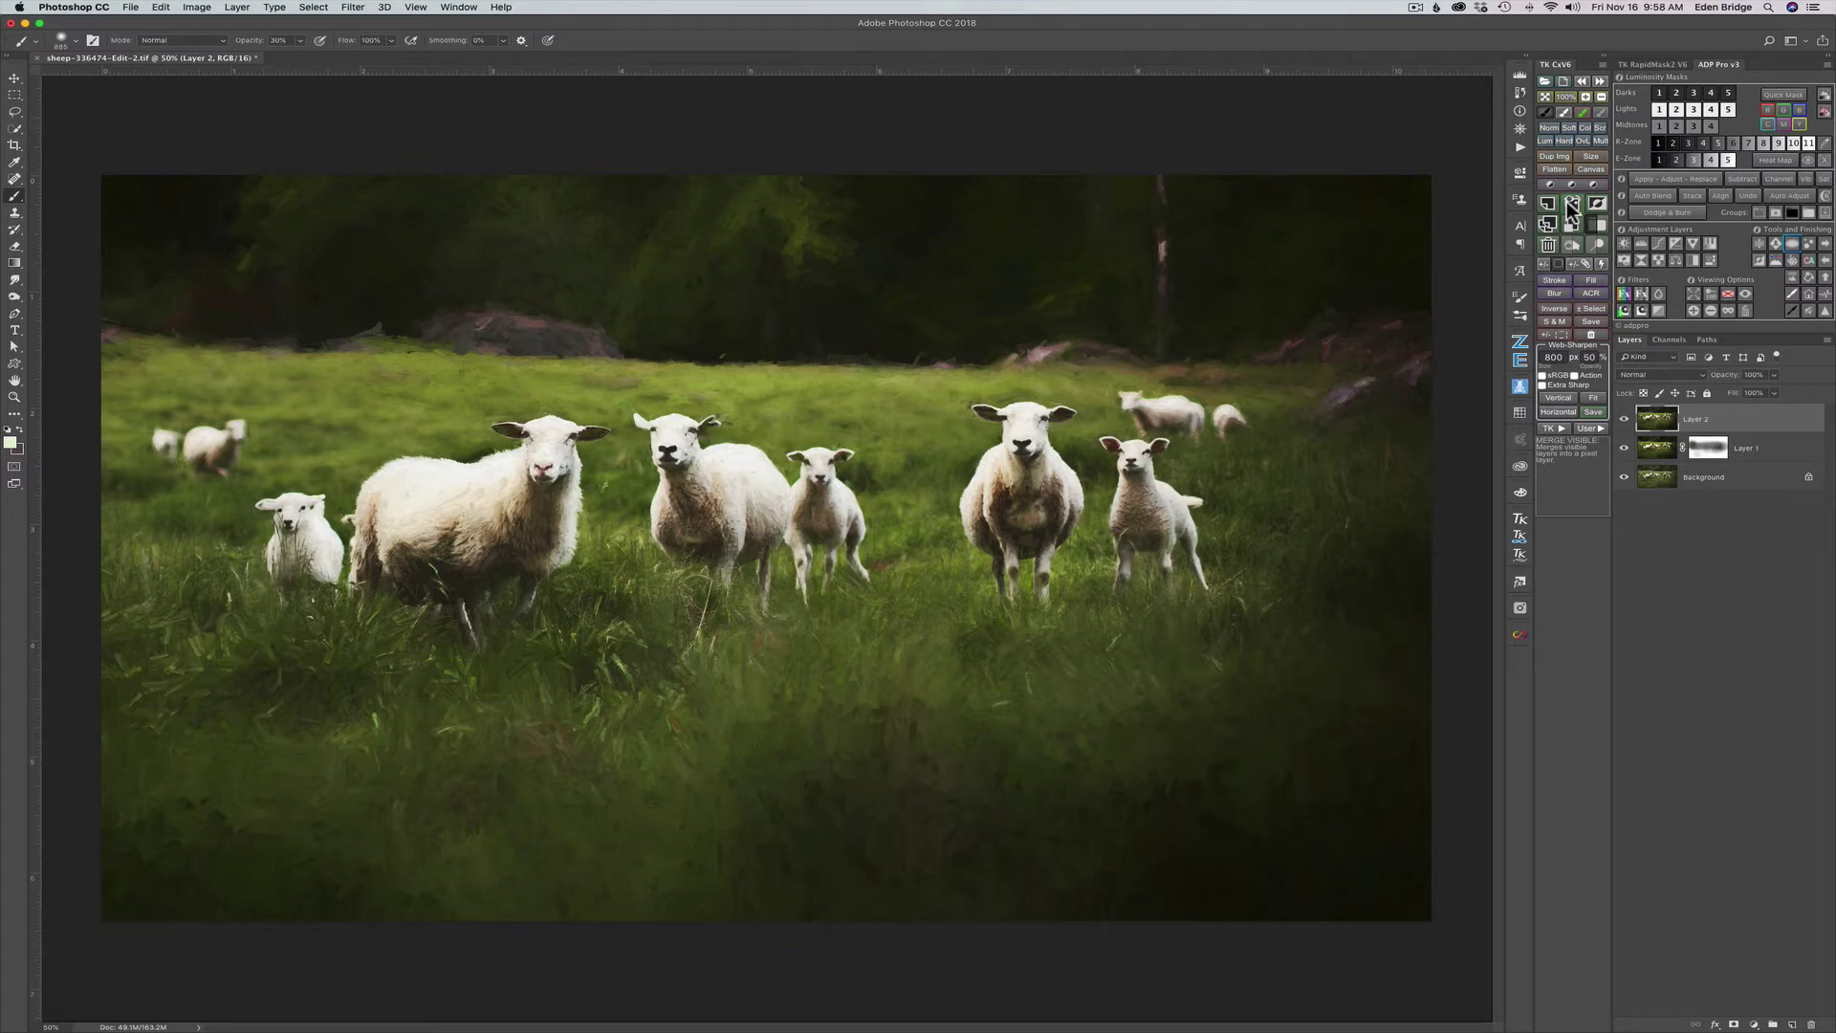
click(1654, 64)
click(1770, 89)
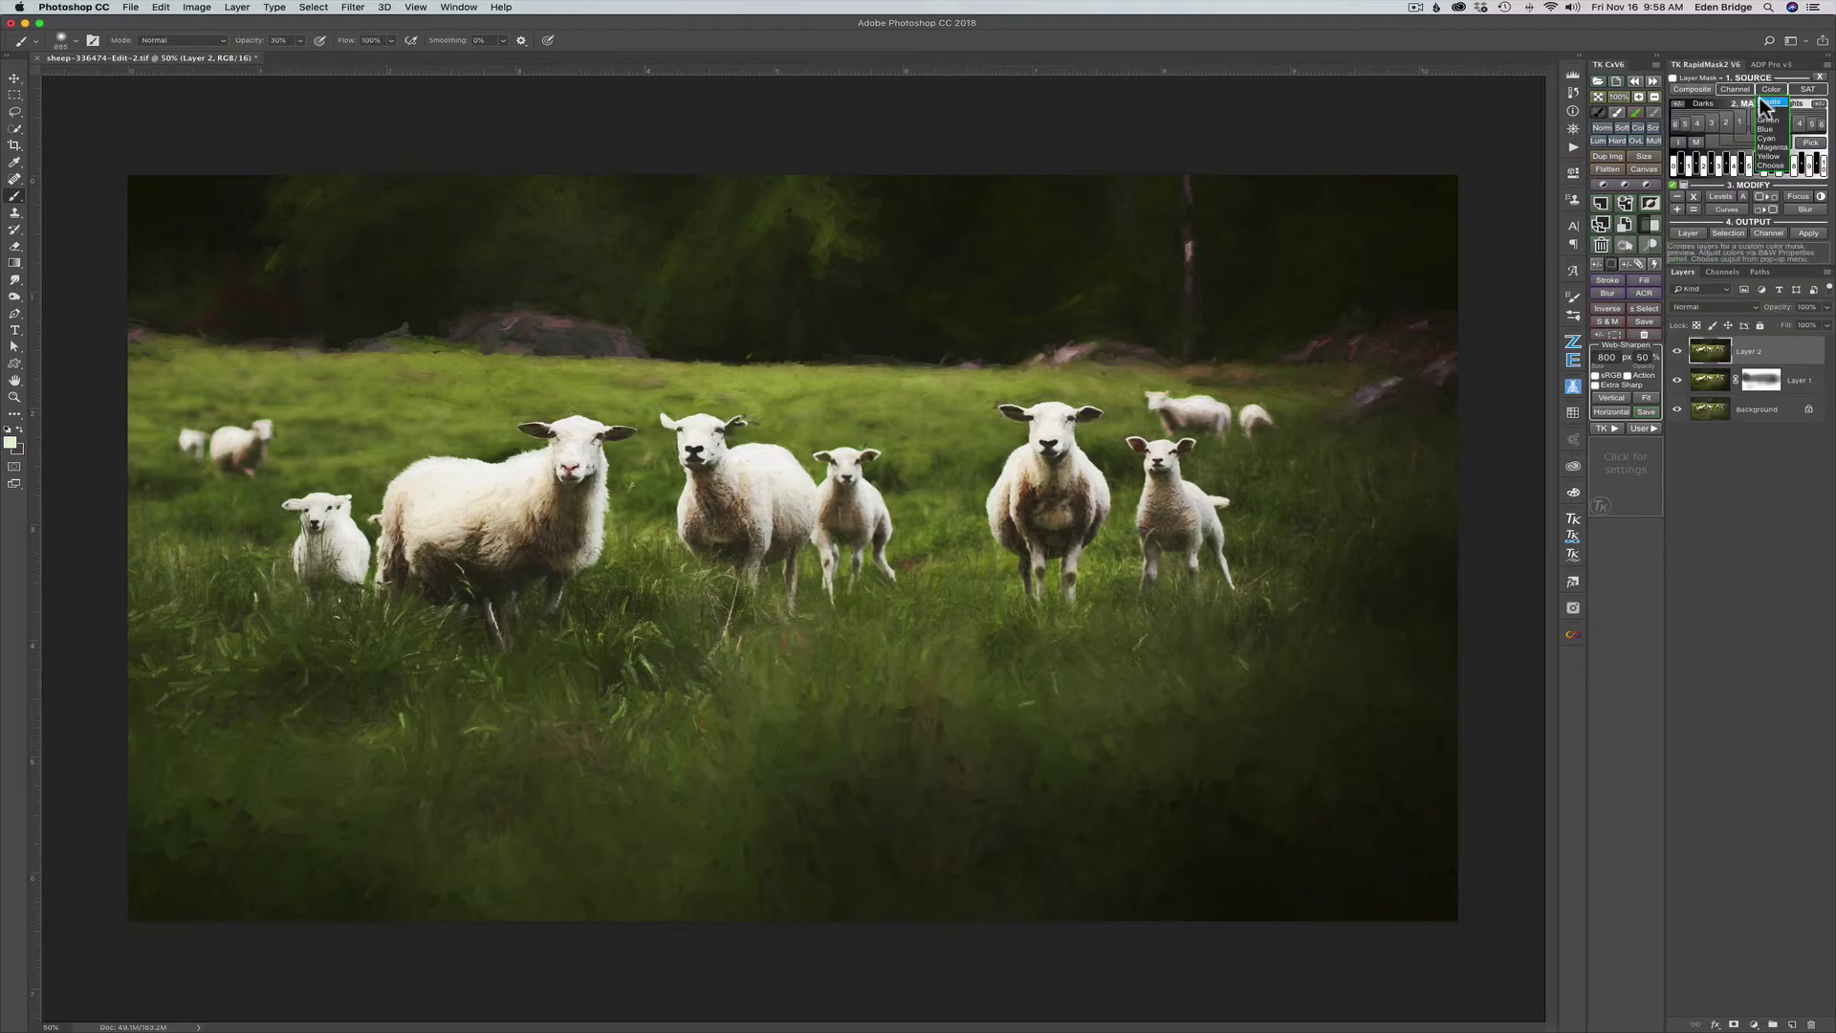
click(1761, 101)
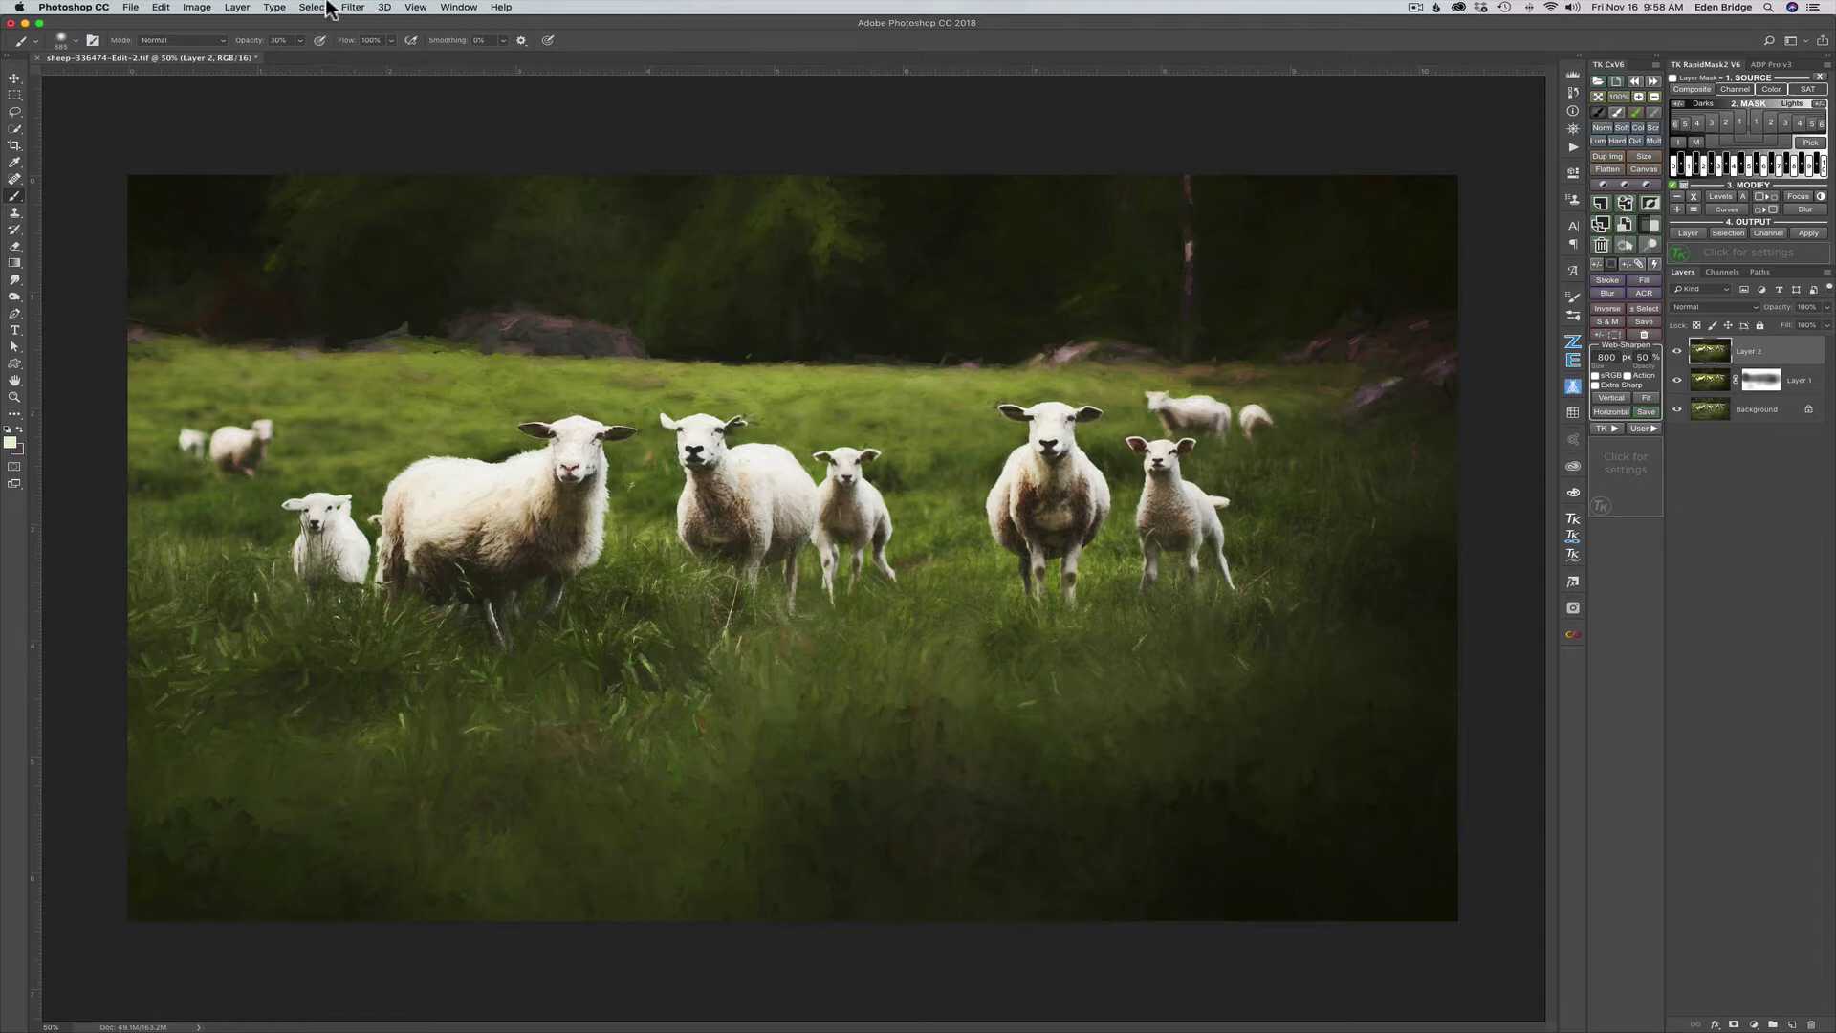
- Launch Filter > Topaz Labs > Topaz Adjust 5 on the merged Layer 2
click(356, 8)
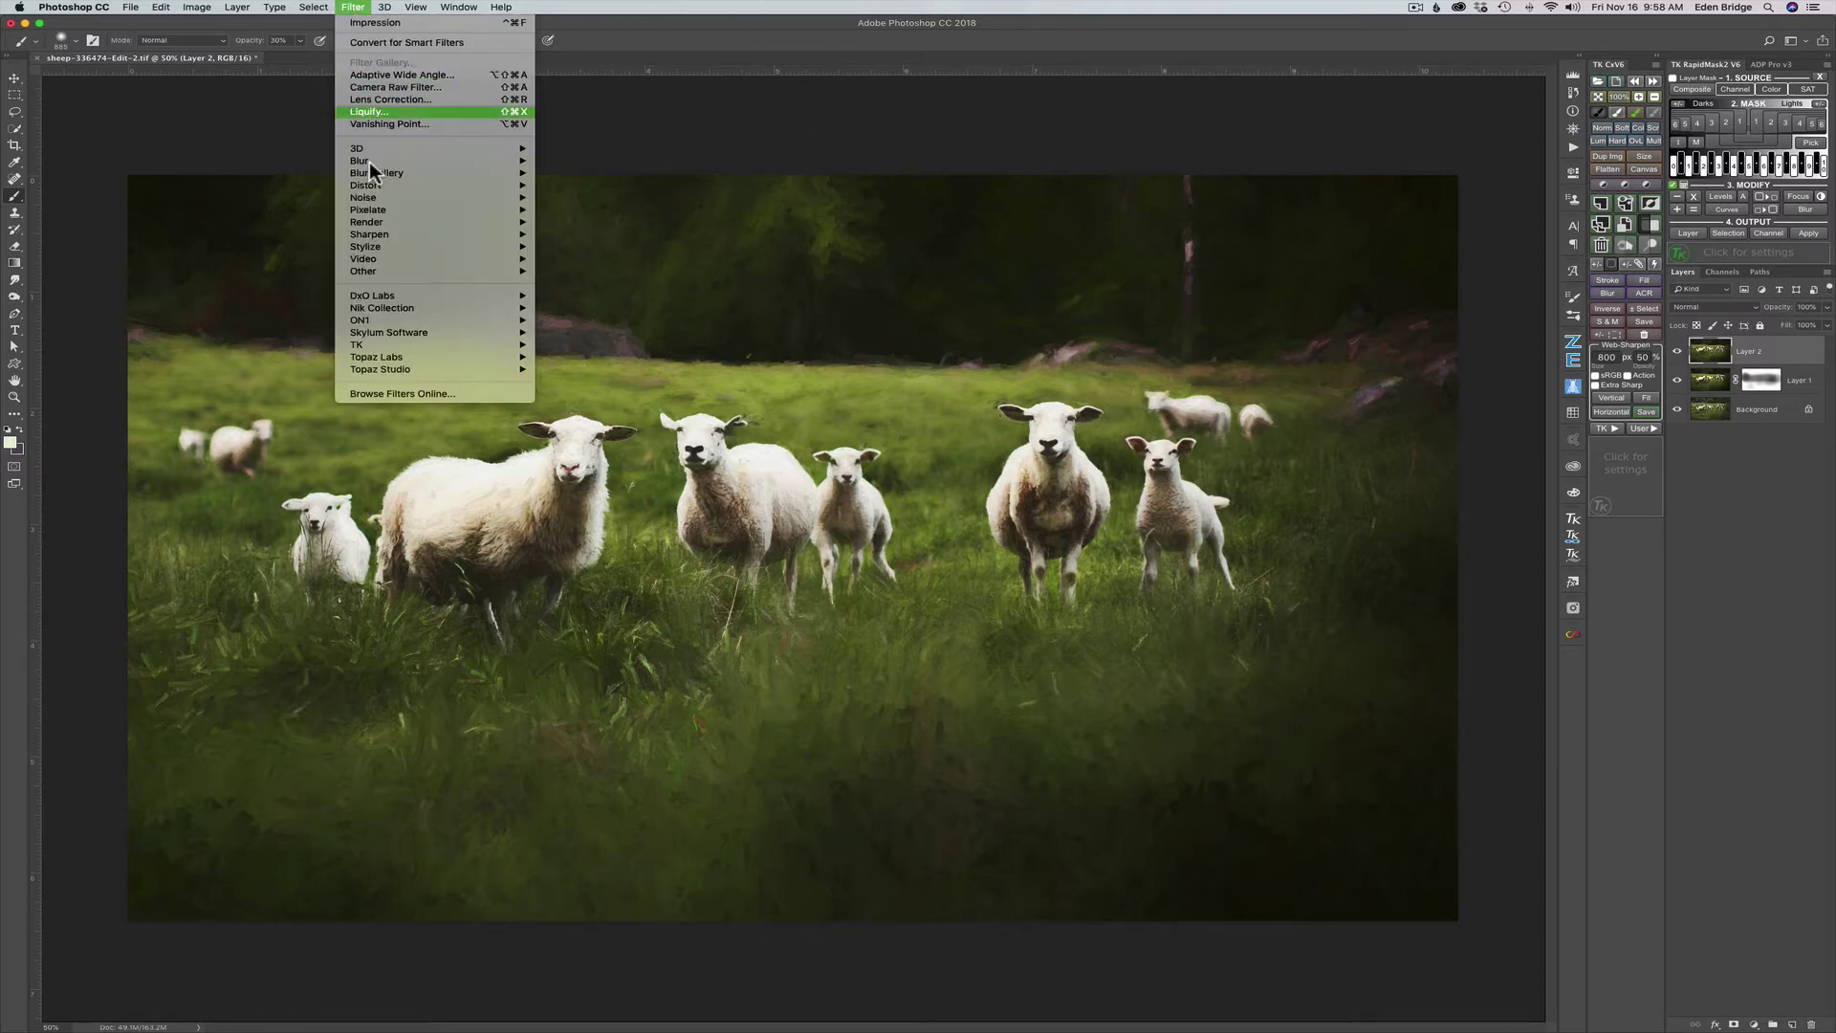
mouse_move(428, 357)
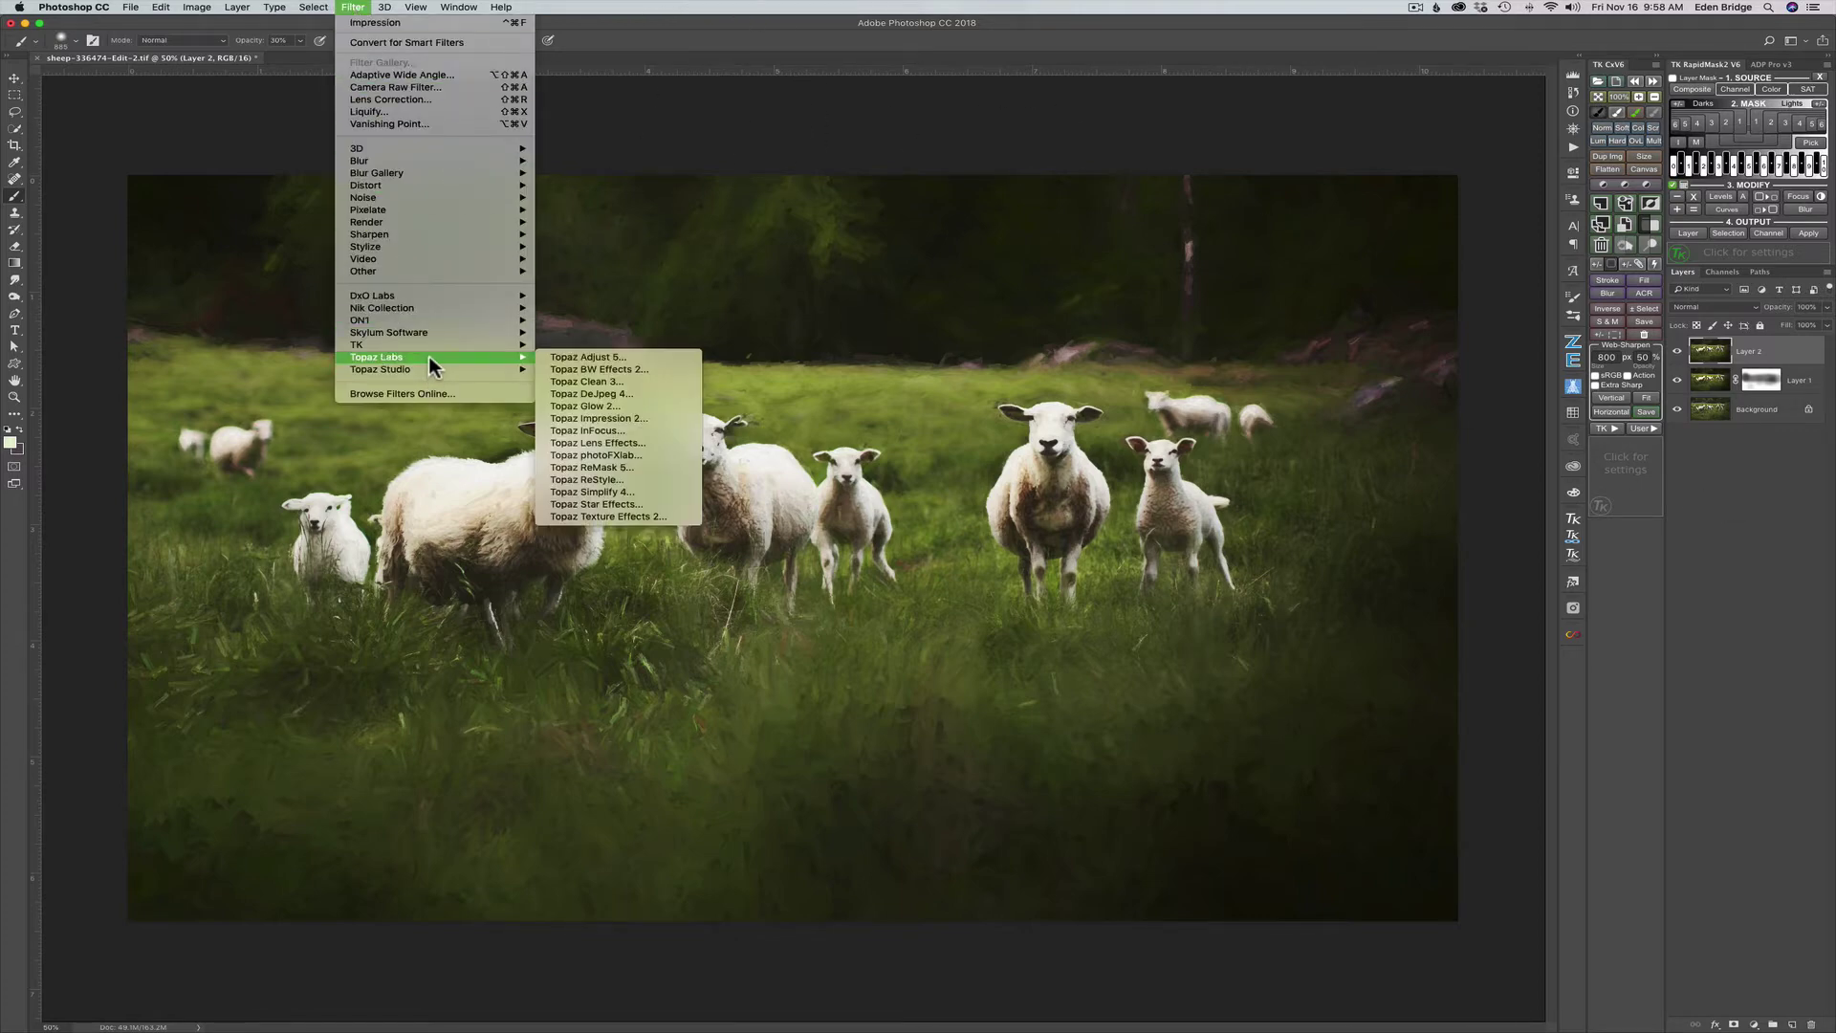
click(587, 357)
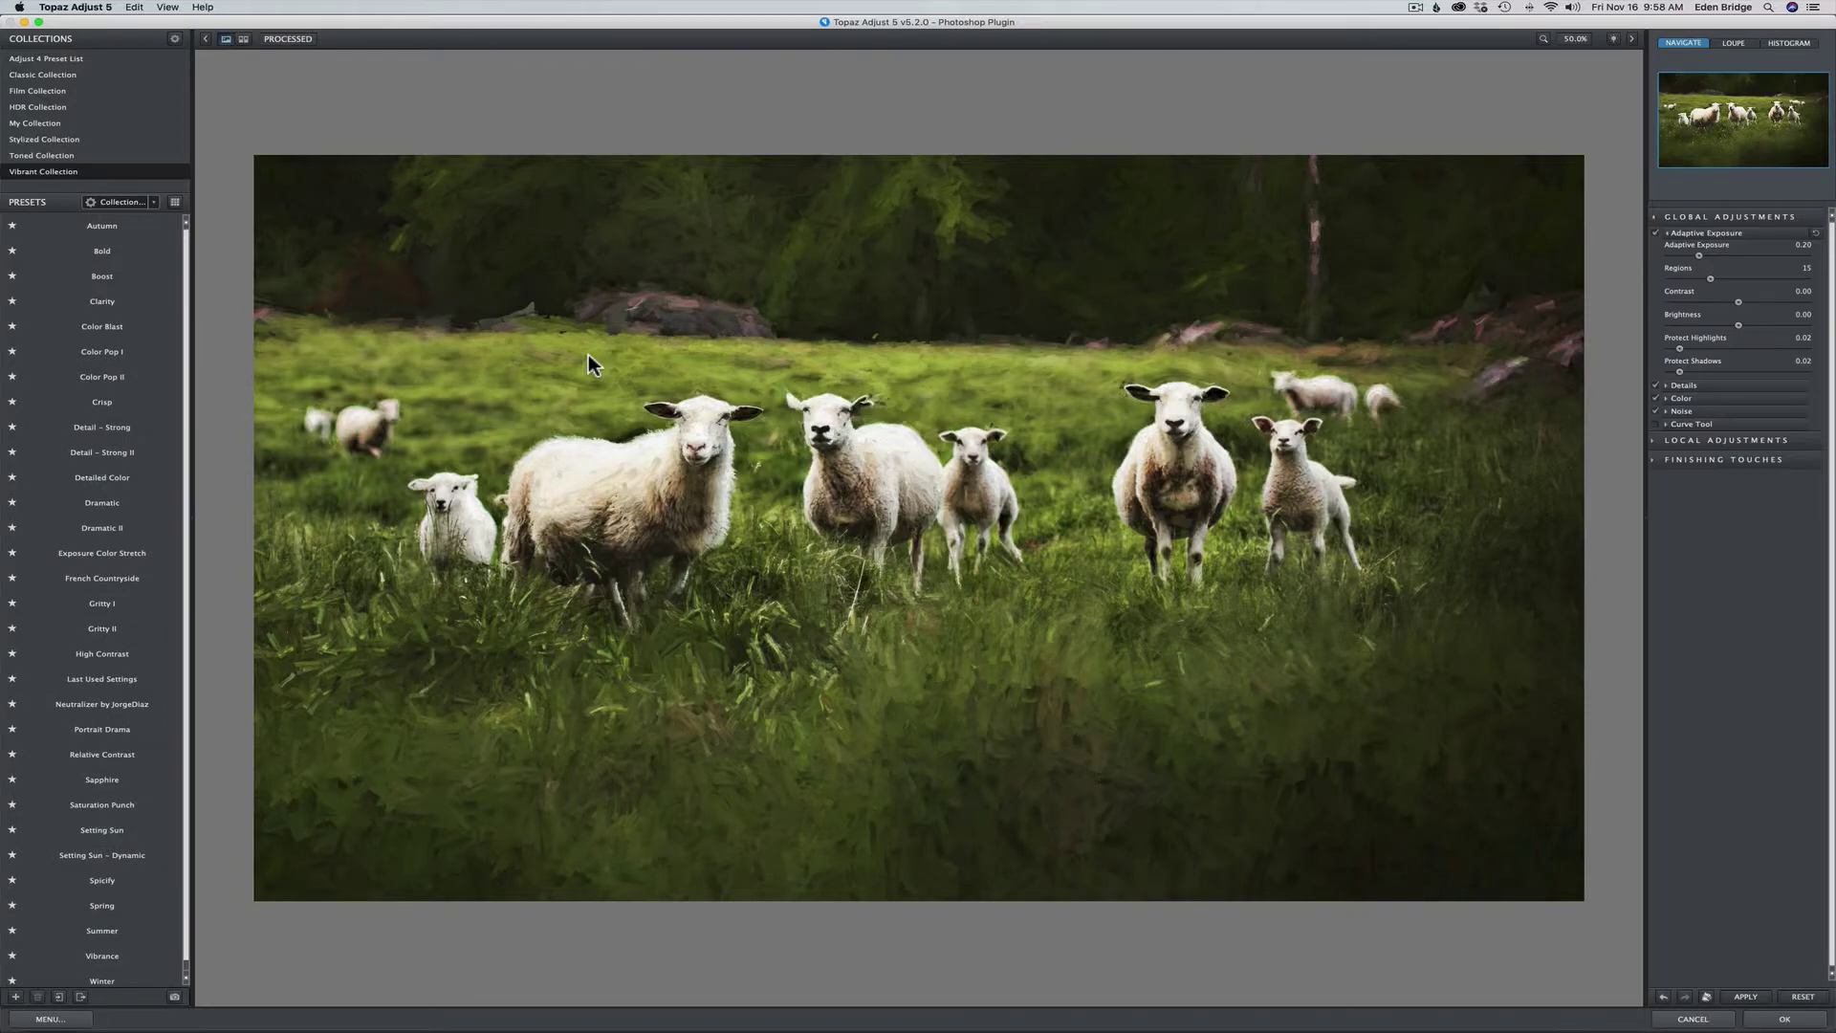
- Compare the Clarity adjustment against the original preview and apply it to Layer 2
mouse_move(82, 294)
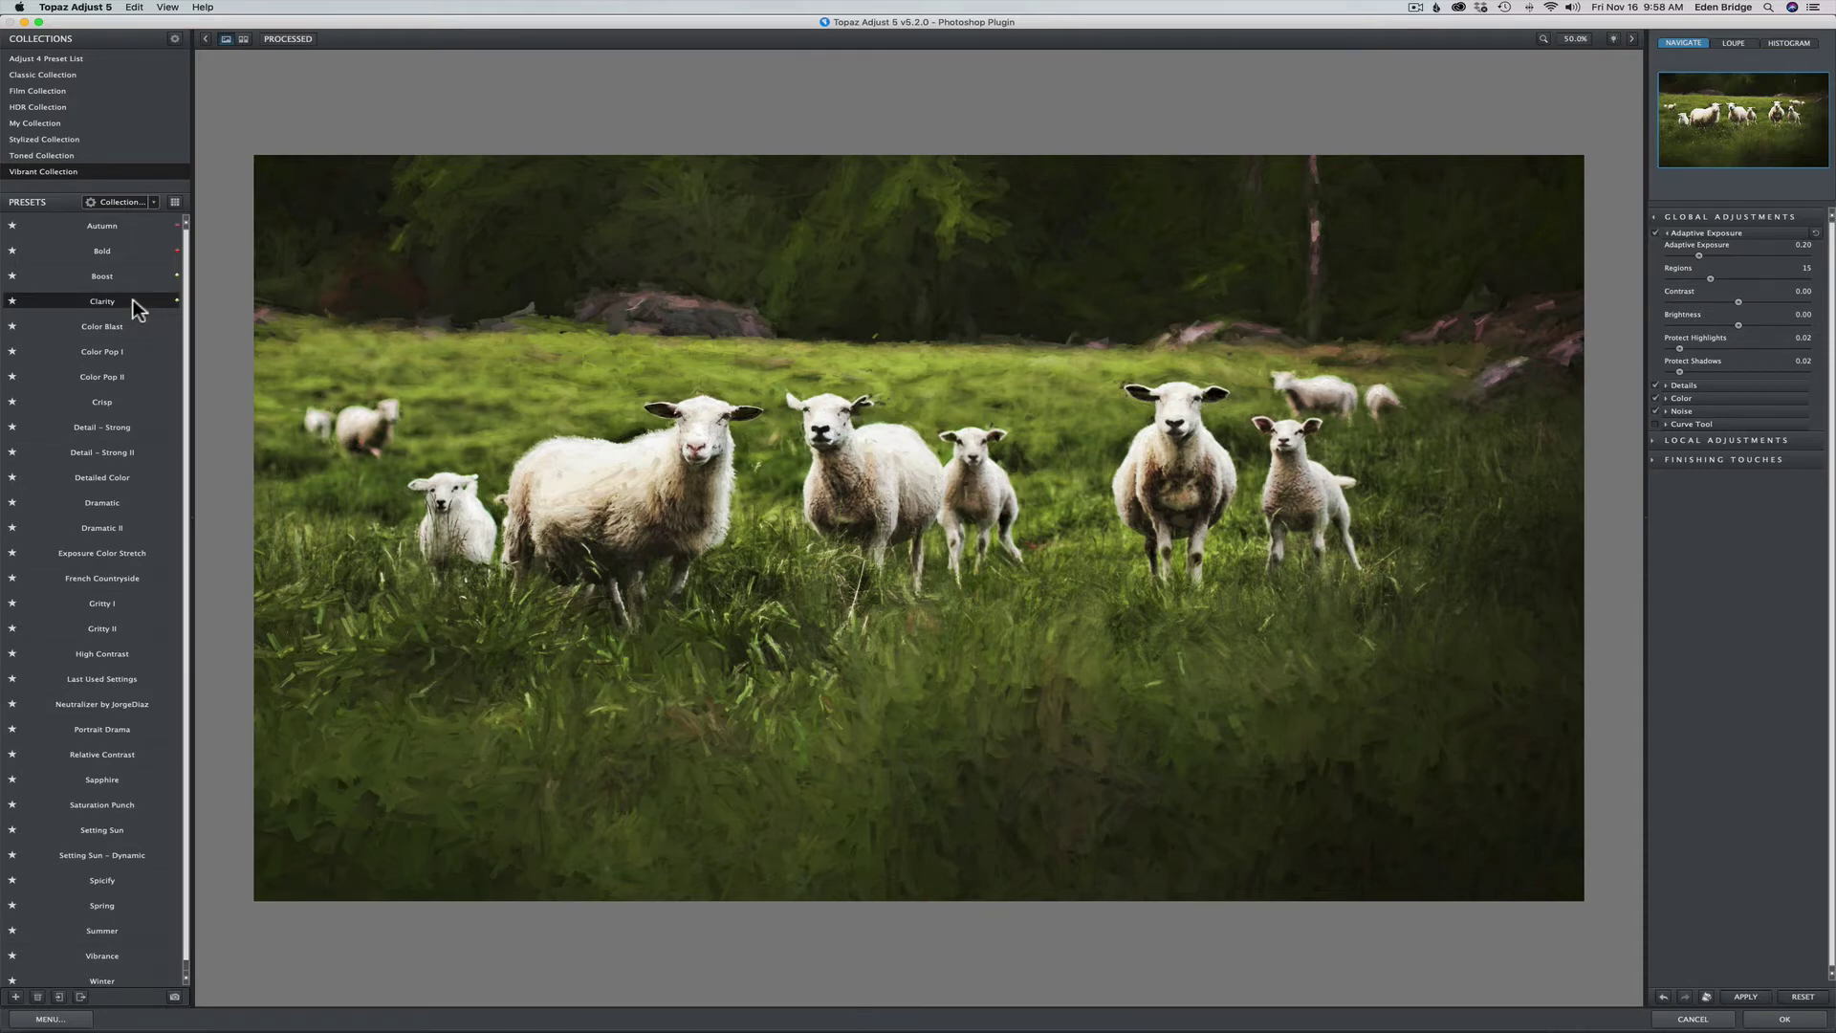
click(803, 449)
click(803, 450)
click(803, 449)
click(803, 450)
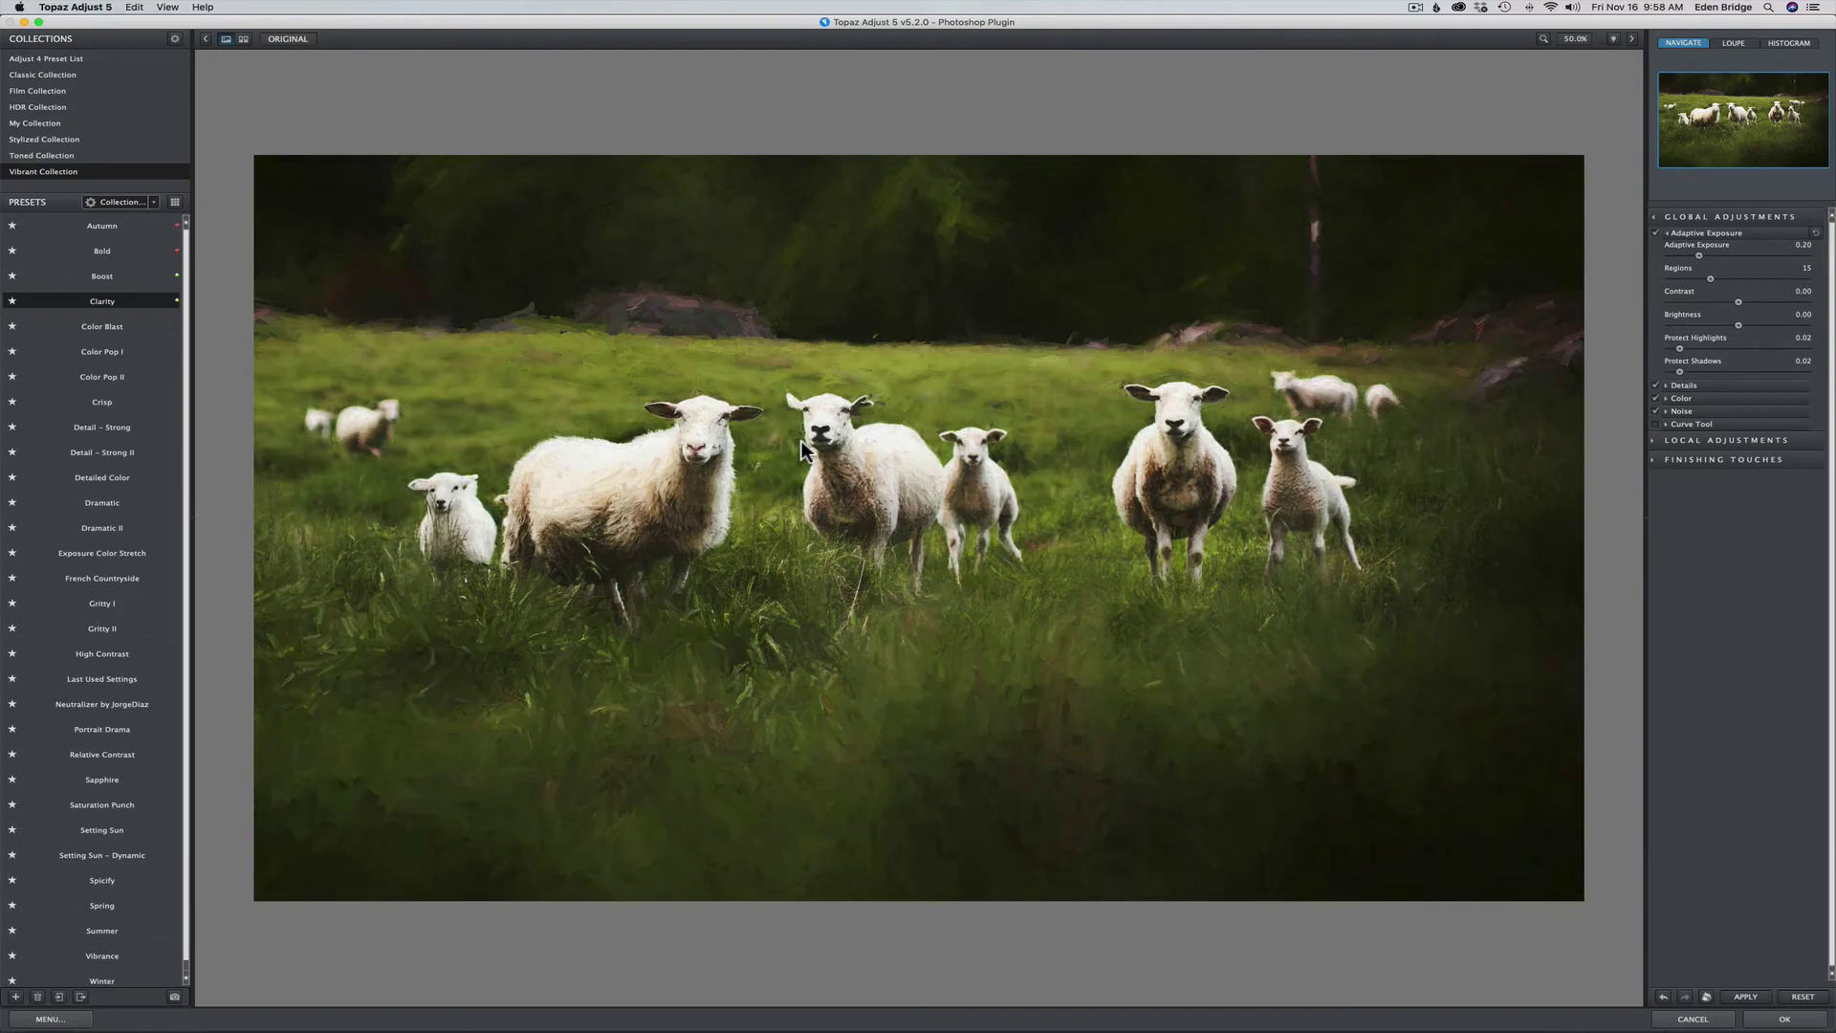
click(801, 443)
click(1059, 476)
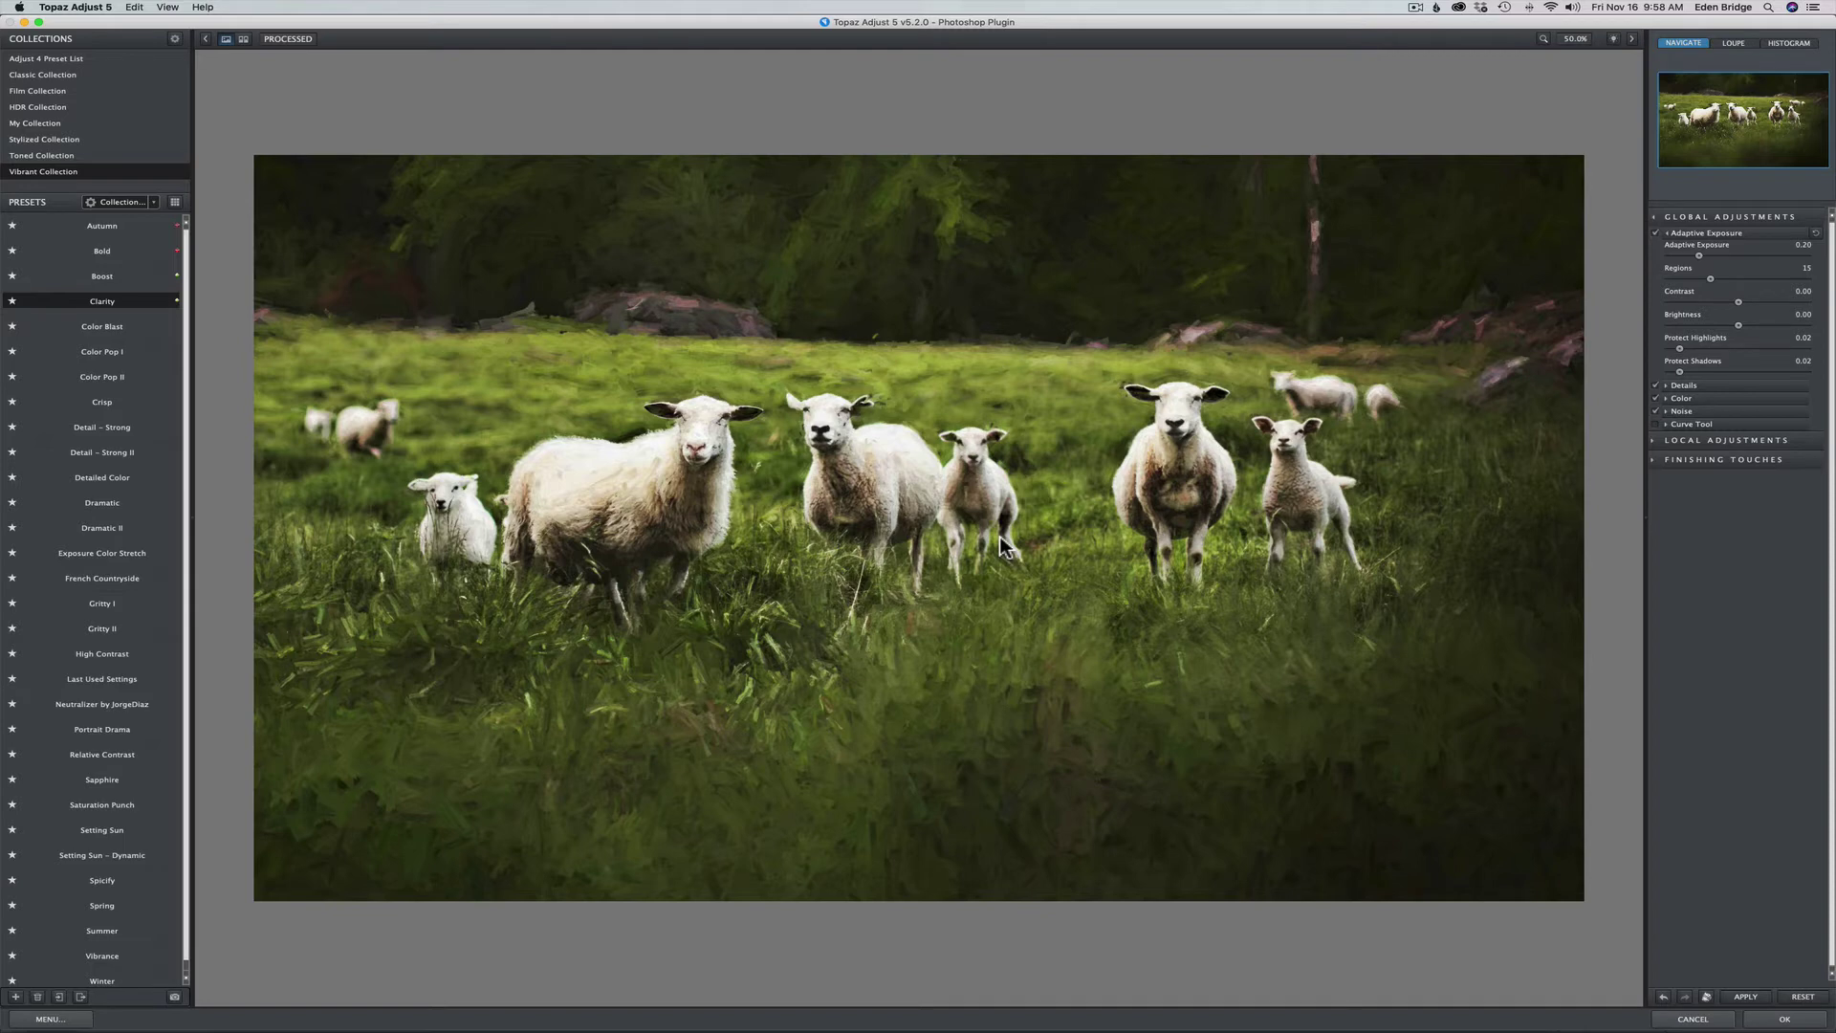
click(1002, 545)
click(1784, 1021)
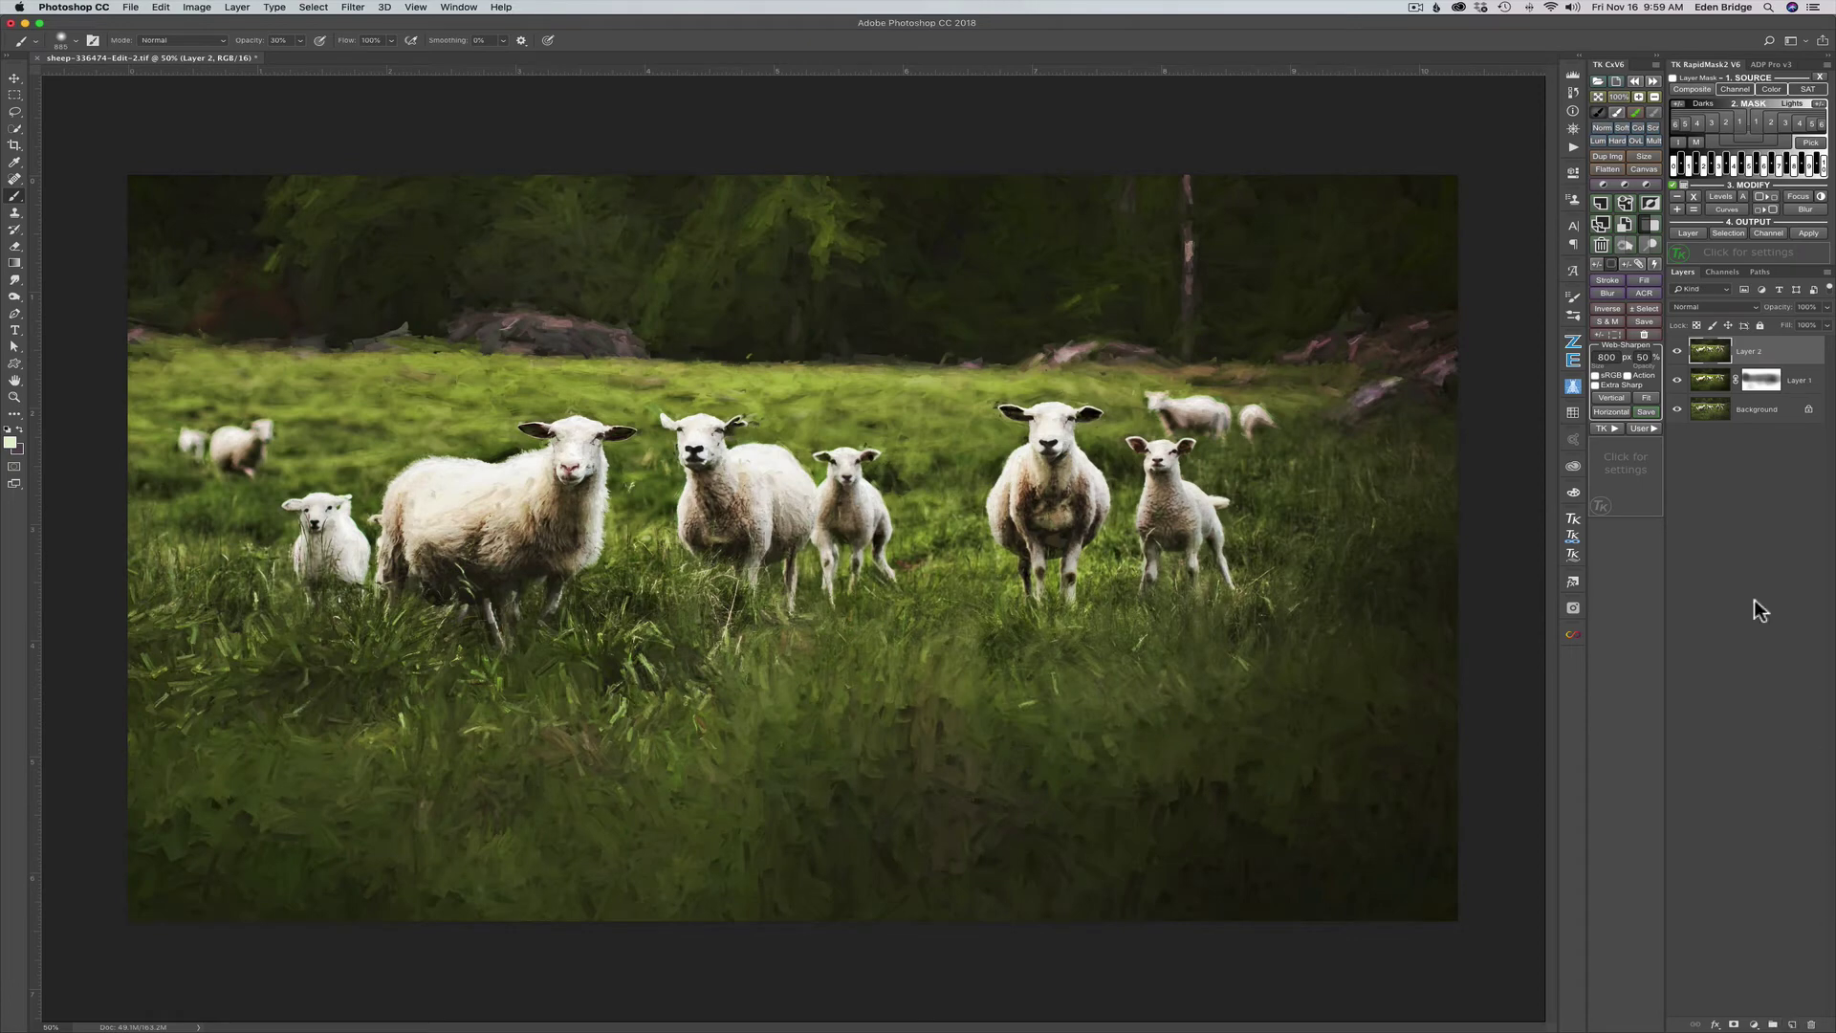
- Compare Layer 2's effect, add a black hide-all mask to it, and resize the brush
click(1680, 356)
click(1681, 357)
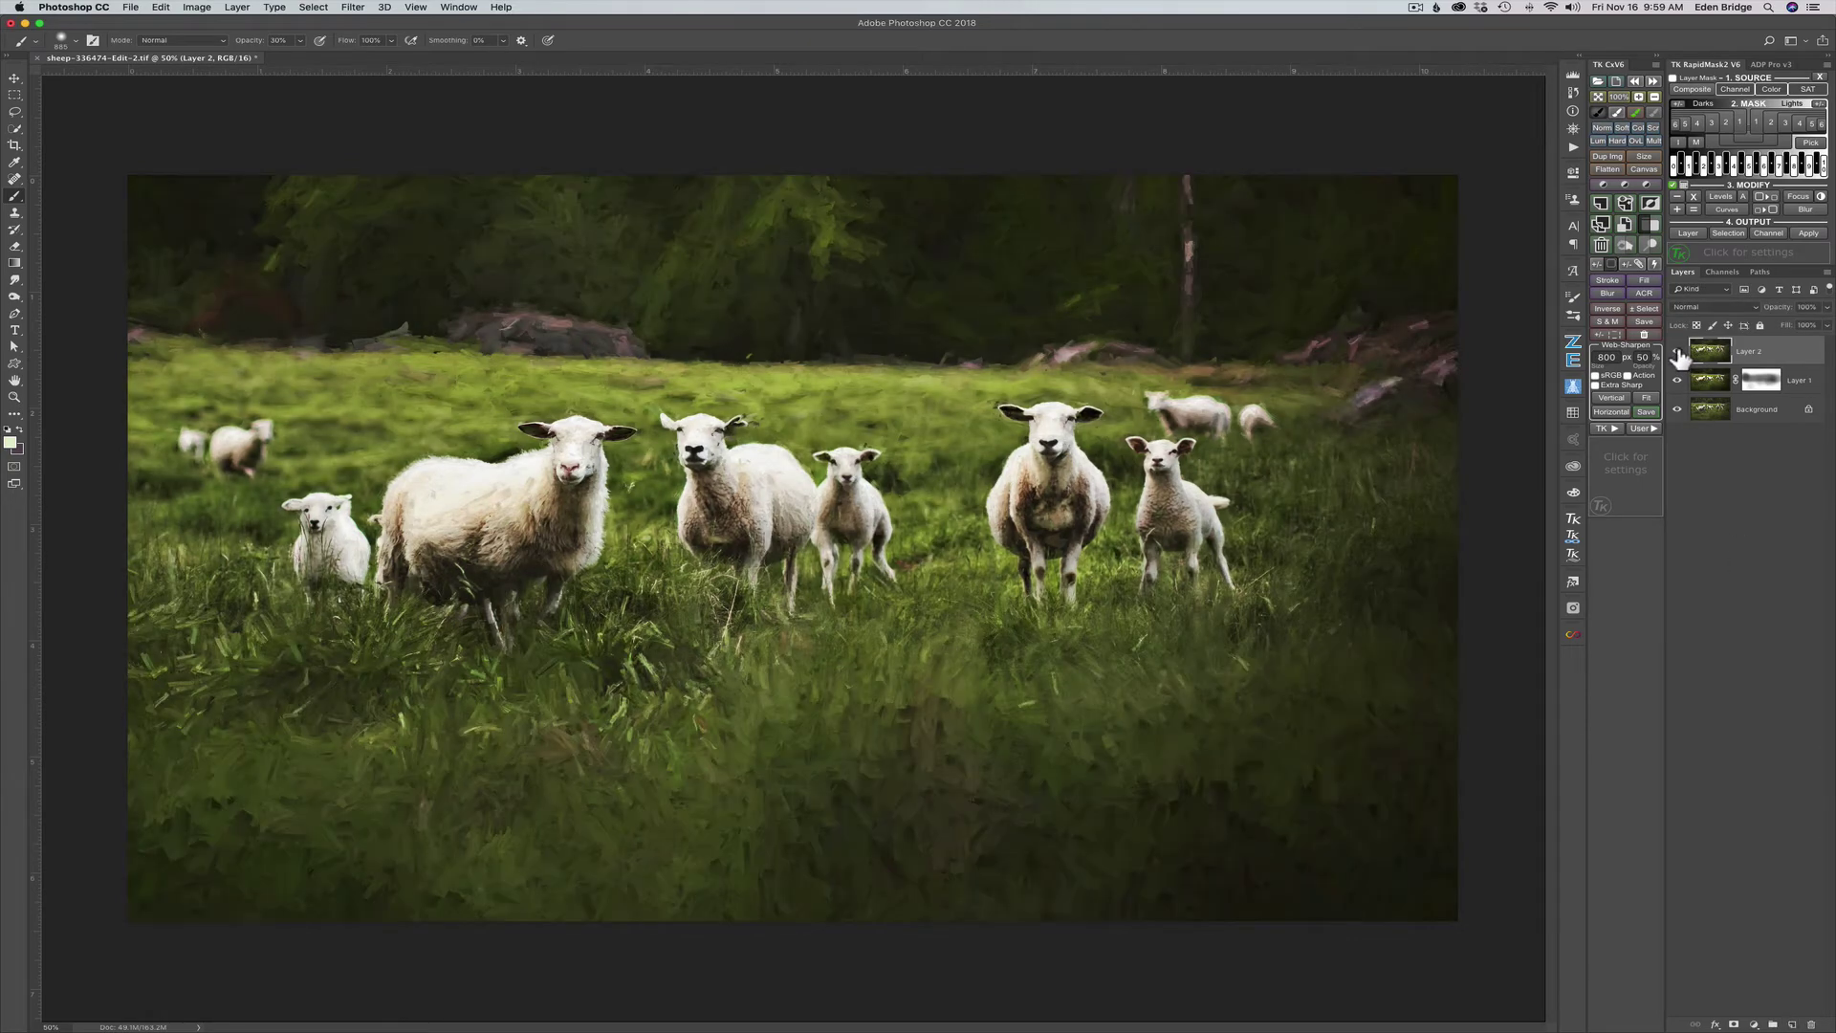
click(1611, 262)
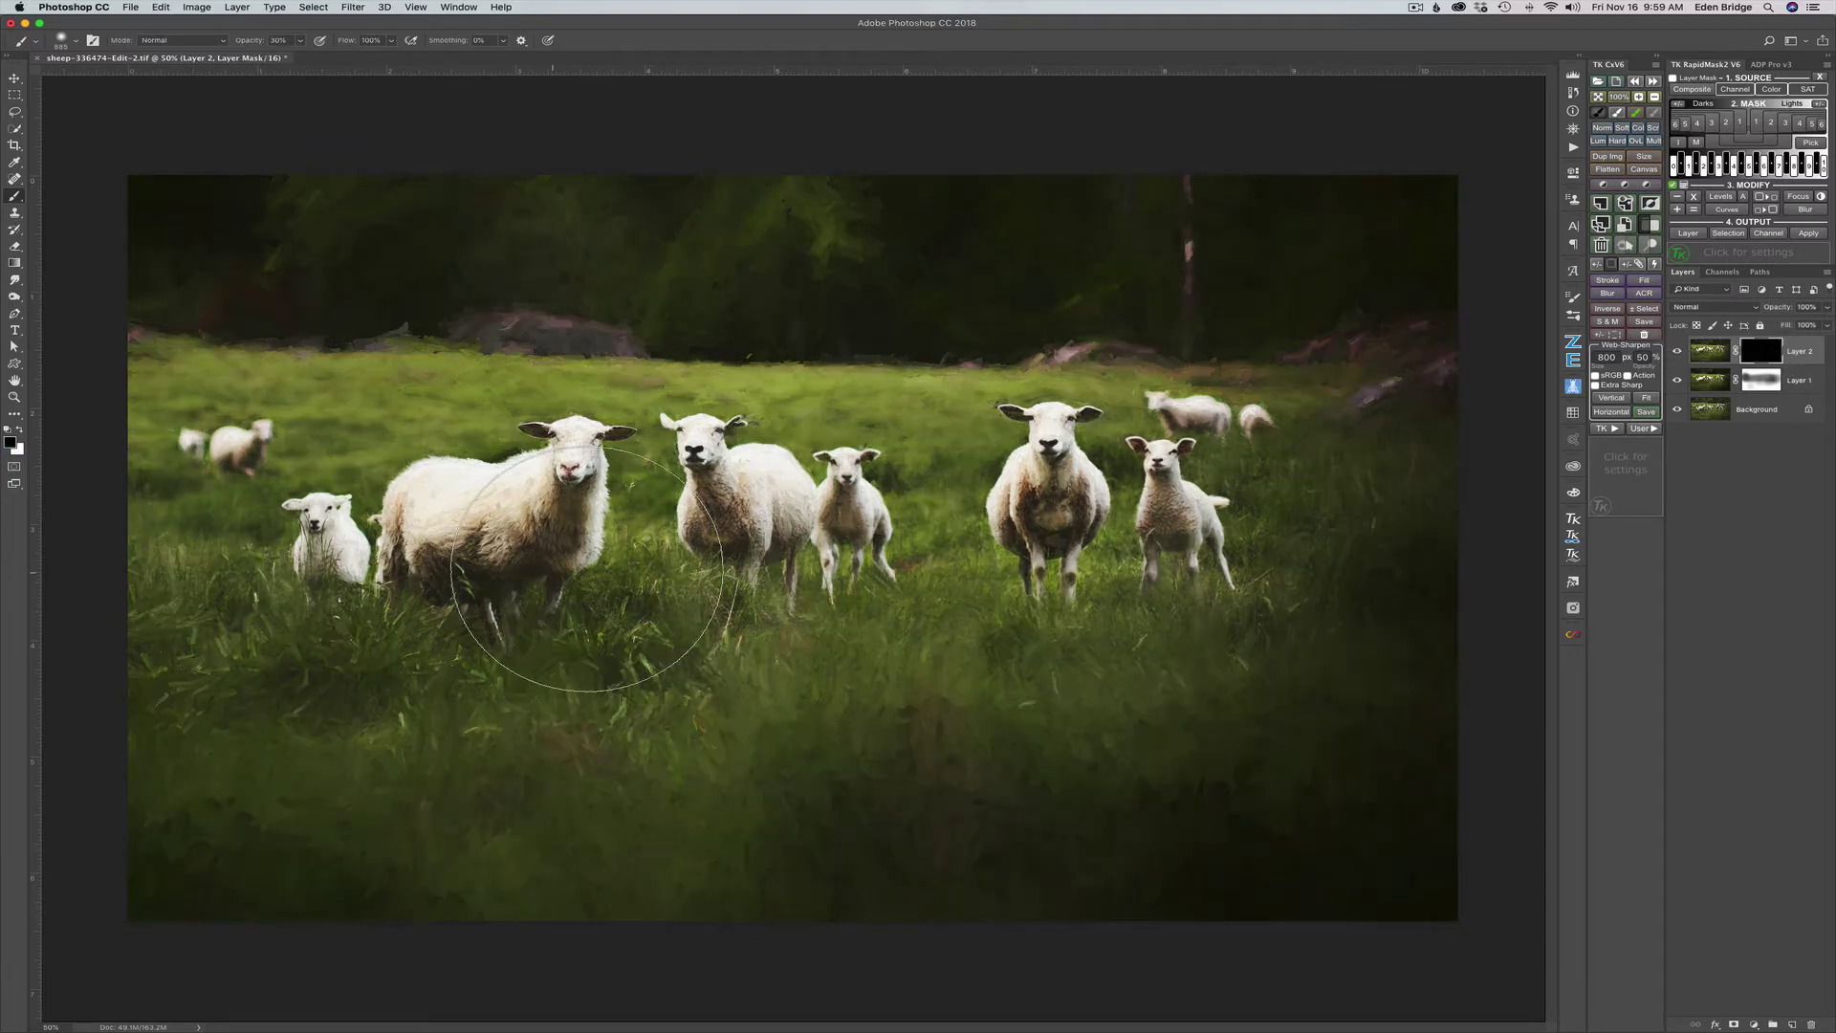
drag(660, 598, 559, 598)
- Paint white on the mask to reveal the effect on the left grass, large sheep and middle sheep
key(x)
drag(244, 583, 200, 574)
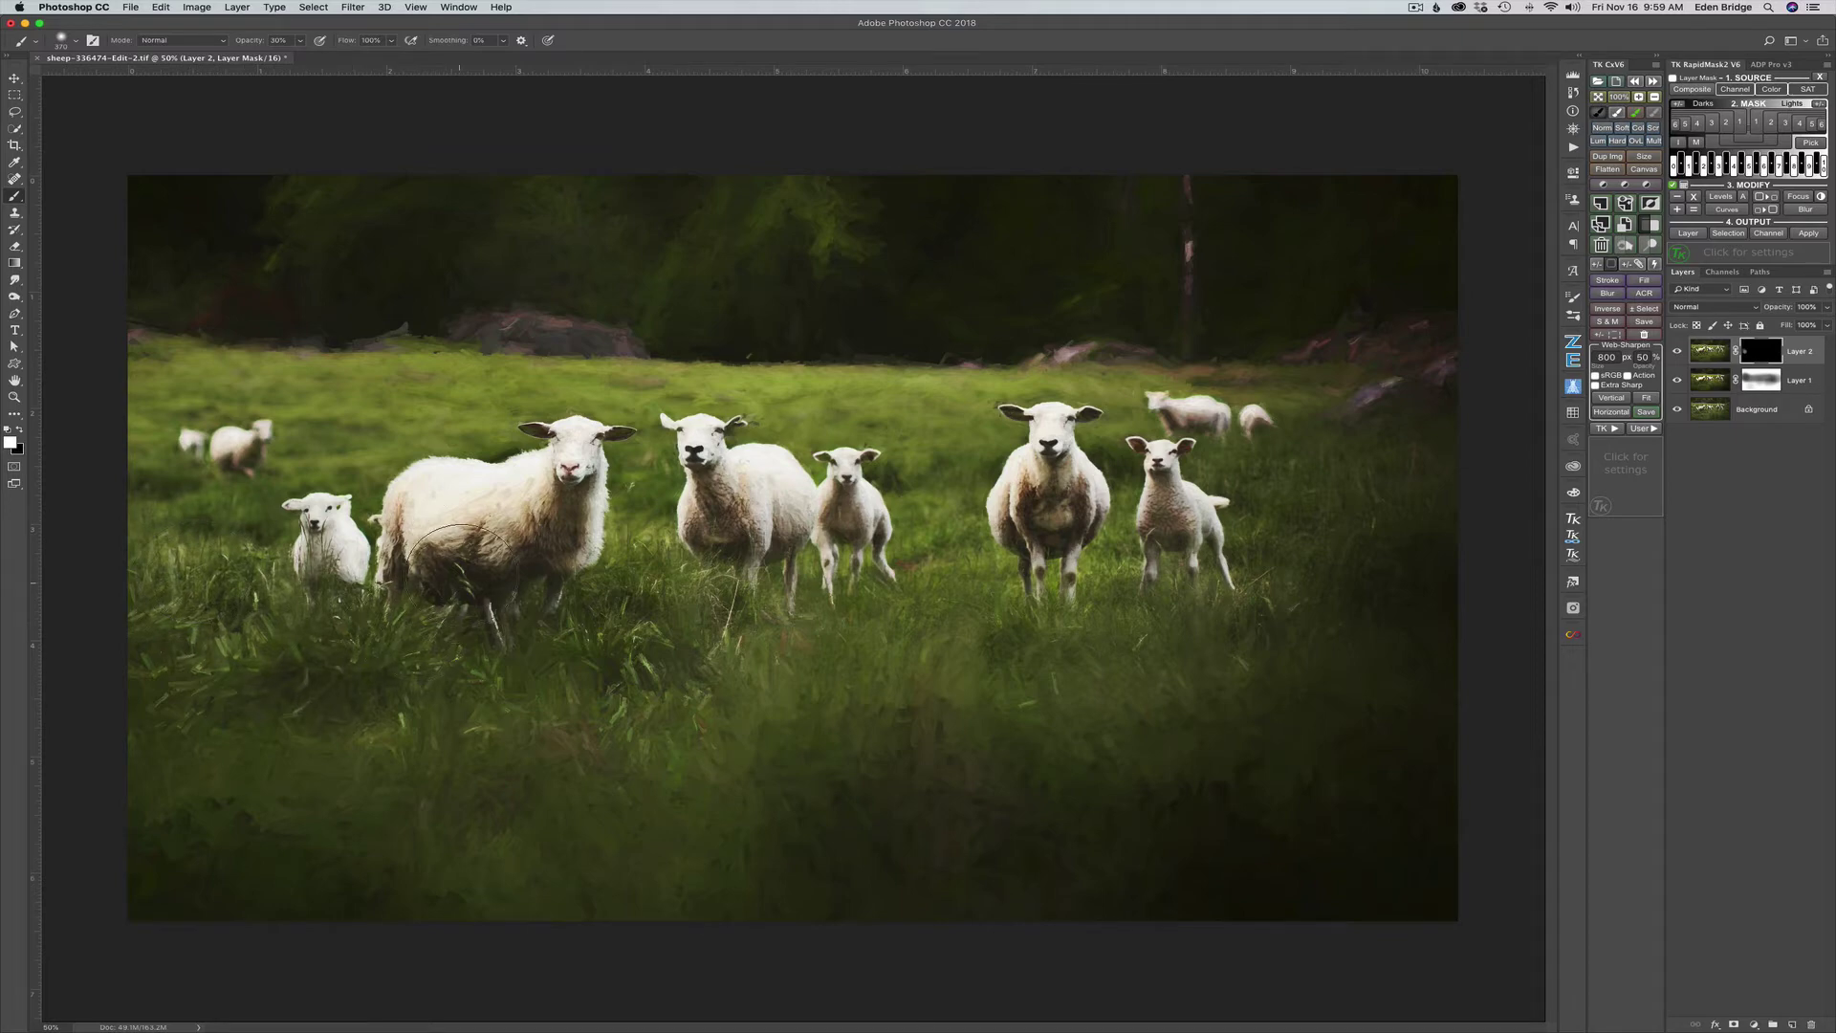
mouse_move(450, 540)
mouse_down()
mouse_move(523, 485)
mouse_move(478, 612)
mouse_move(450, 574)
mouse_up()
mouse_move(727, 516)
mouse_down()
mouse_move(767, 483)
mouse_move(773, 524)
mouse_move(779, 492)
mouse_move(799, 498)
mouse_up()
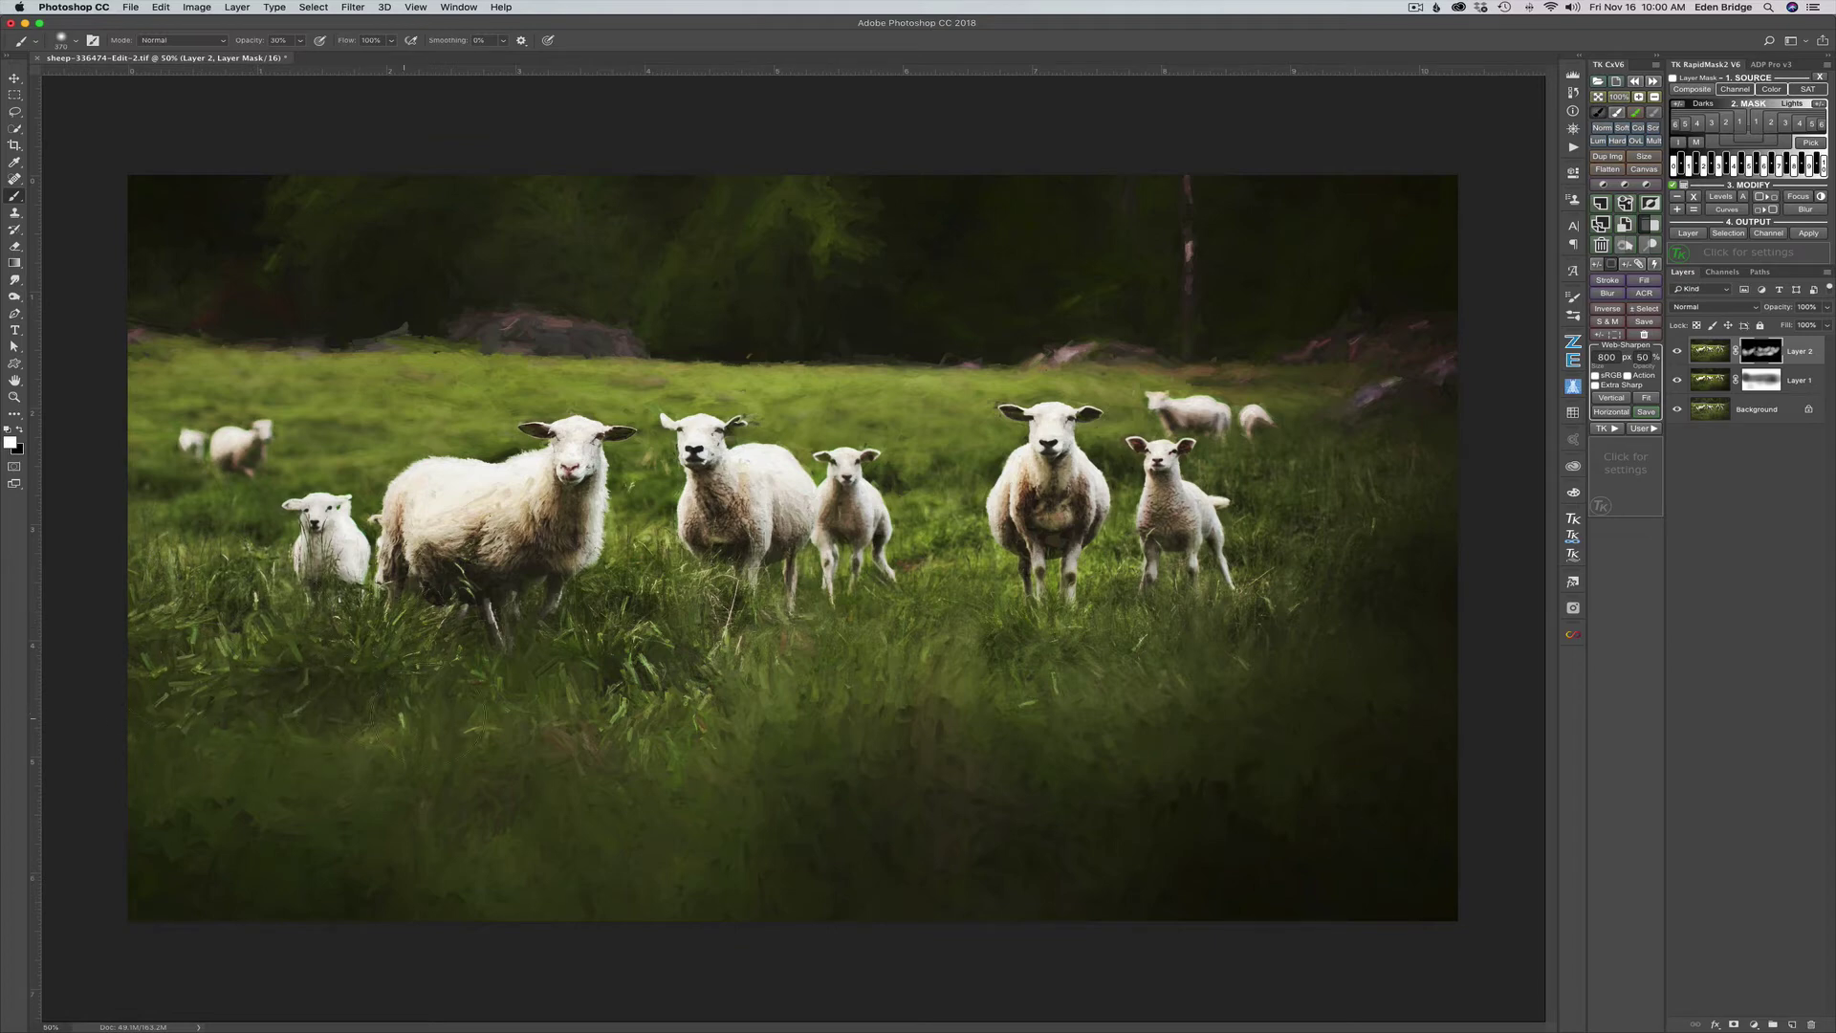
- Paint the effect back over the sheep, treeline and right-edge rocks, then lower brush opacity
mouse_move(725, 641)
mouse_down()
mouse_move(778, 636)
mouse_move(809, 591)
mouse_move(800, 543)
mouse_move(705, 490)
mouse_move(836, 517)
mouse_up()
mouse_move(672, 313)
mouse_down()
mouse_move(1022, 300)
mouse_move(1087, 316)
mouse_move(1017, 213)
mouse_up()
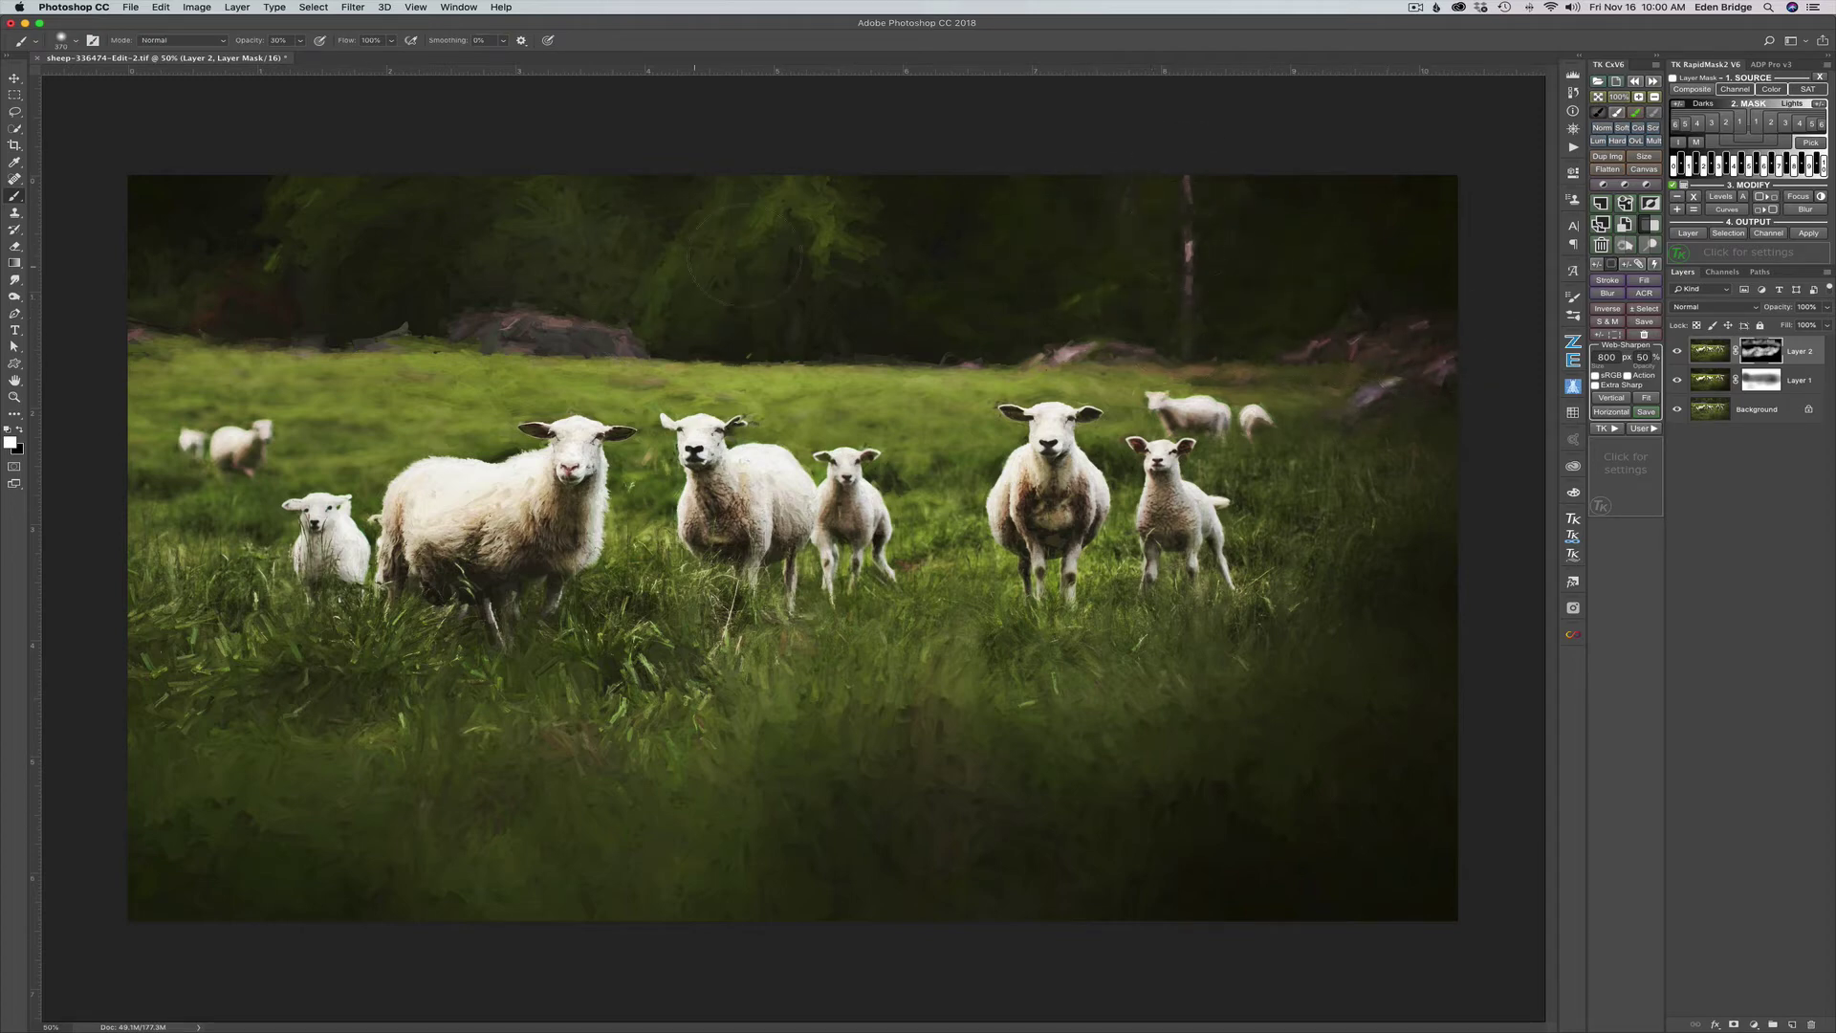
drag(1393, 225, 1396, 353)
mouse_move(251, 43)
mouse_down()
mouse_move(233, 46)
mouse_move(250, 45)
mouse_up()
- Toggle Layer 2's visibility repeatedly to compare its Adjust 5 effect
click(1678, 354)
click(1678, 354)
click(1679, 354)
click(1679, 354)
click(1678, 354)
click(1678, 354)
click(1678, 353)
click(1678, 354)
click(1679, 353)
click(1678, 354)
- Compare with the original Background photo, then merge all visible edits into a new Layer 3
alt+click(1679, 412)
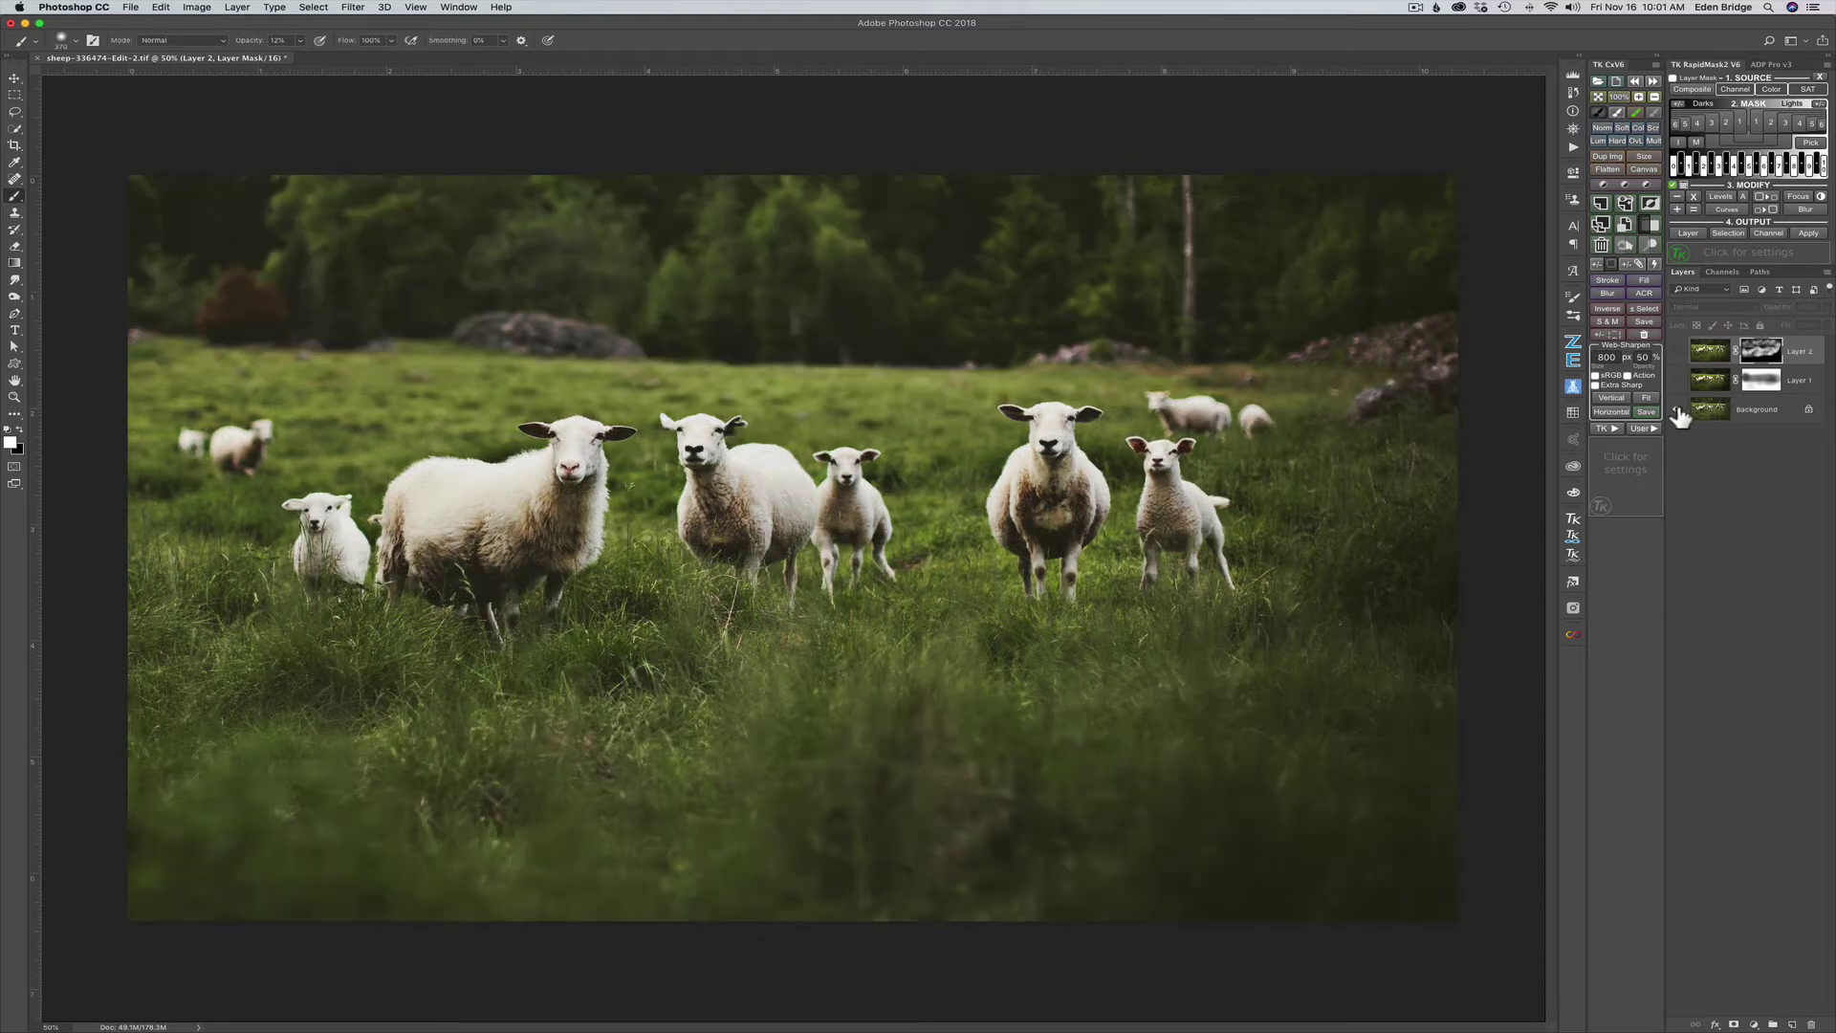
alt+click(1678, 412)
alt+click(1679, 411)
alt+click(1679, 412)
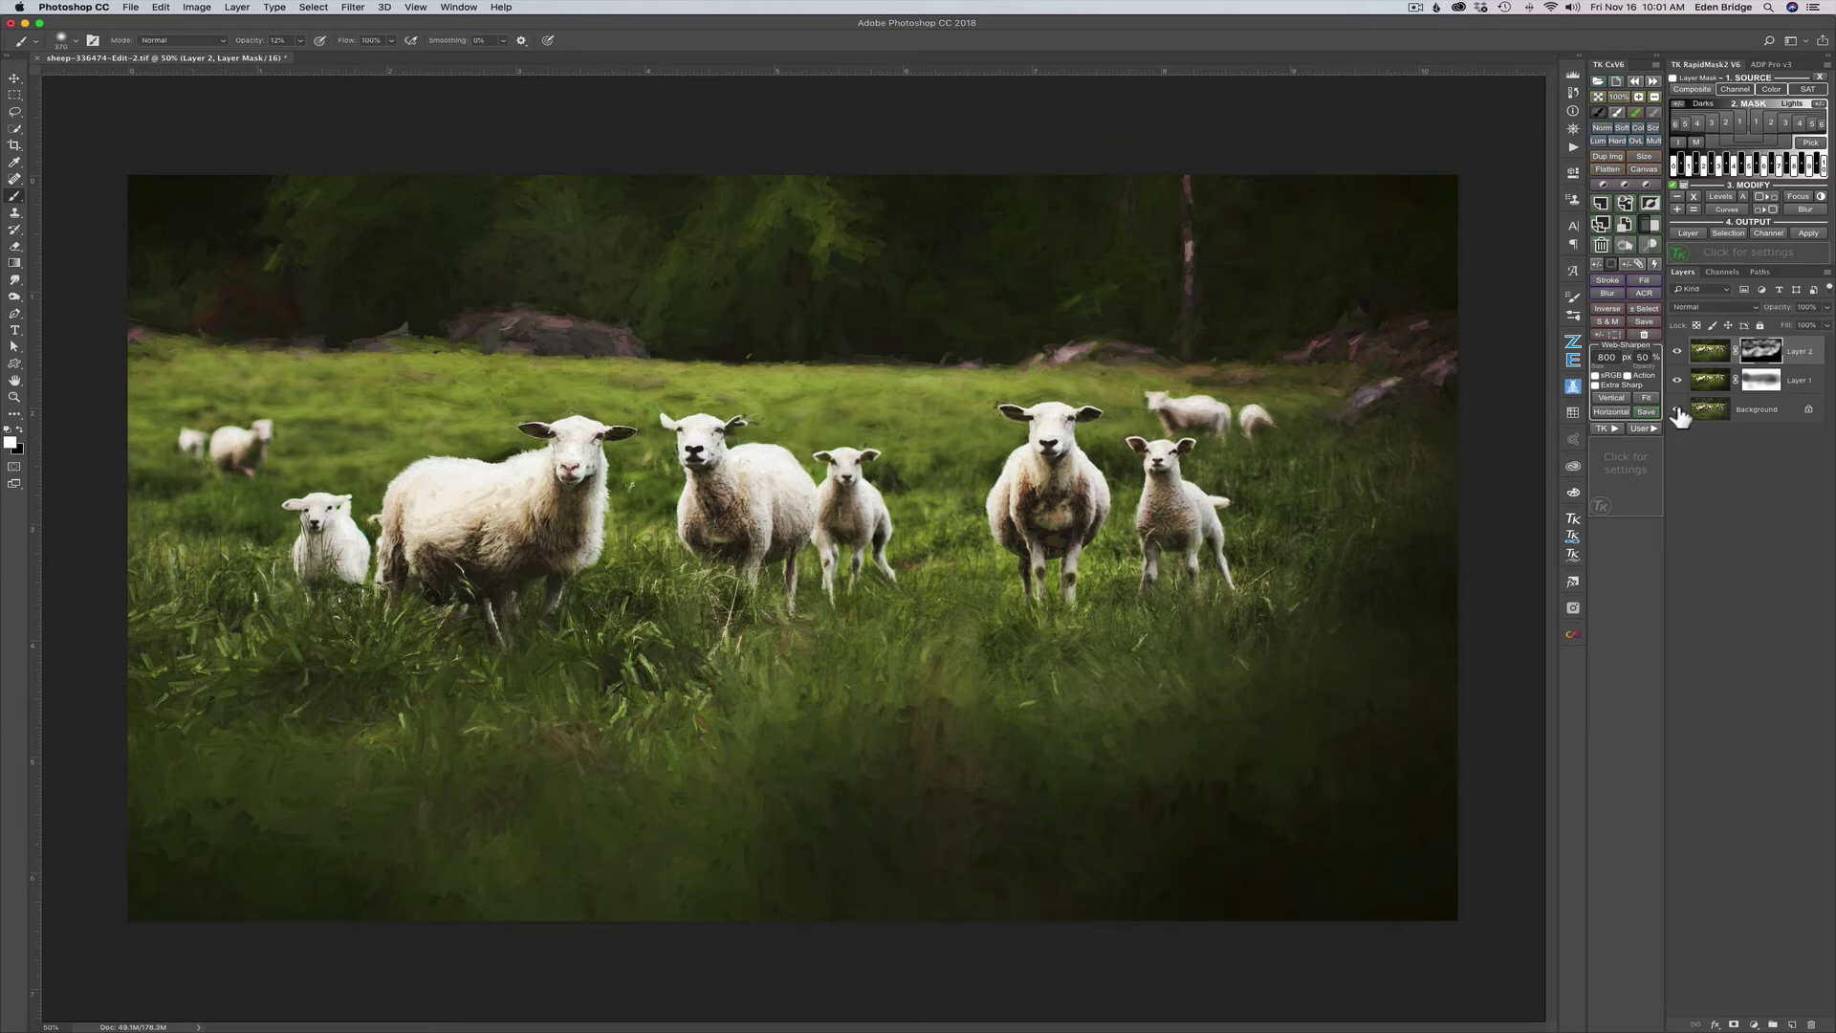
click(1626, 203)
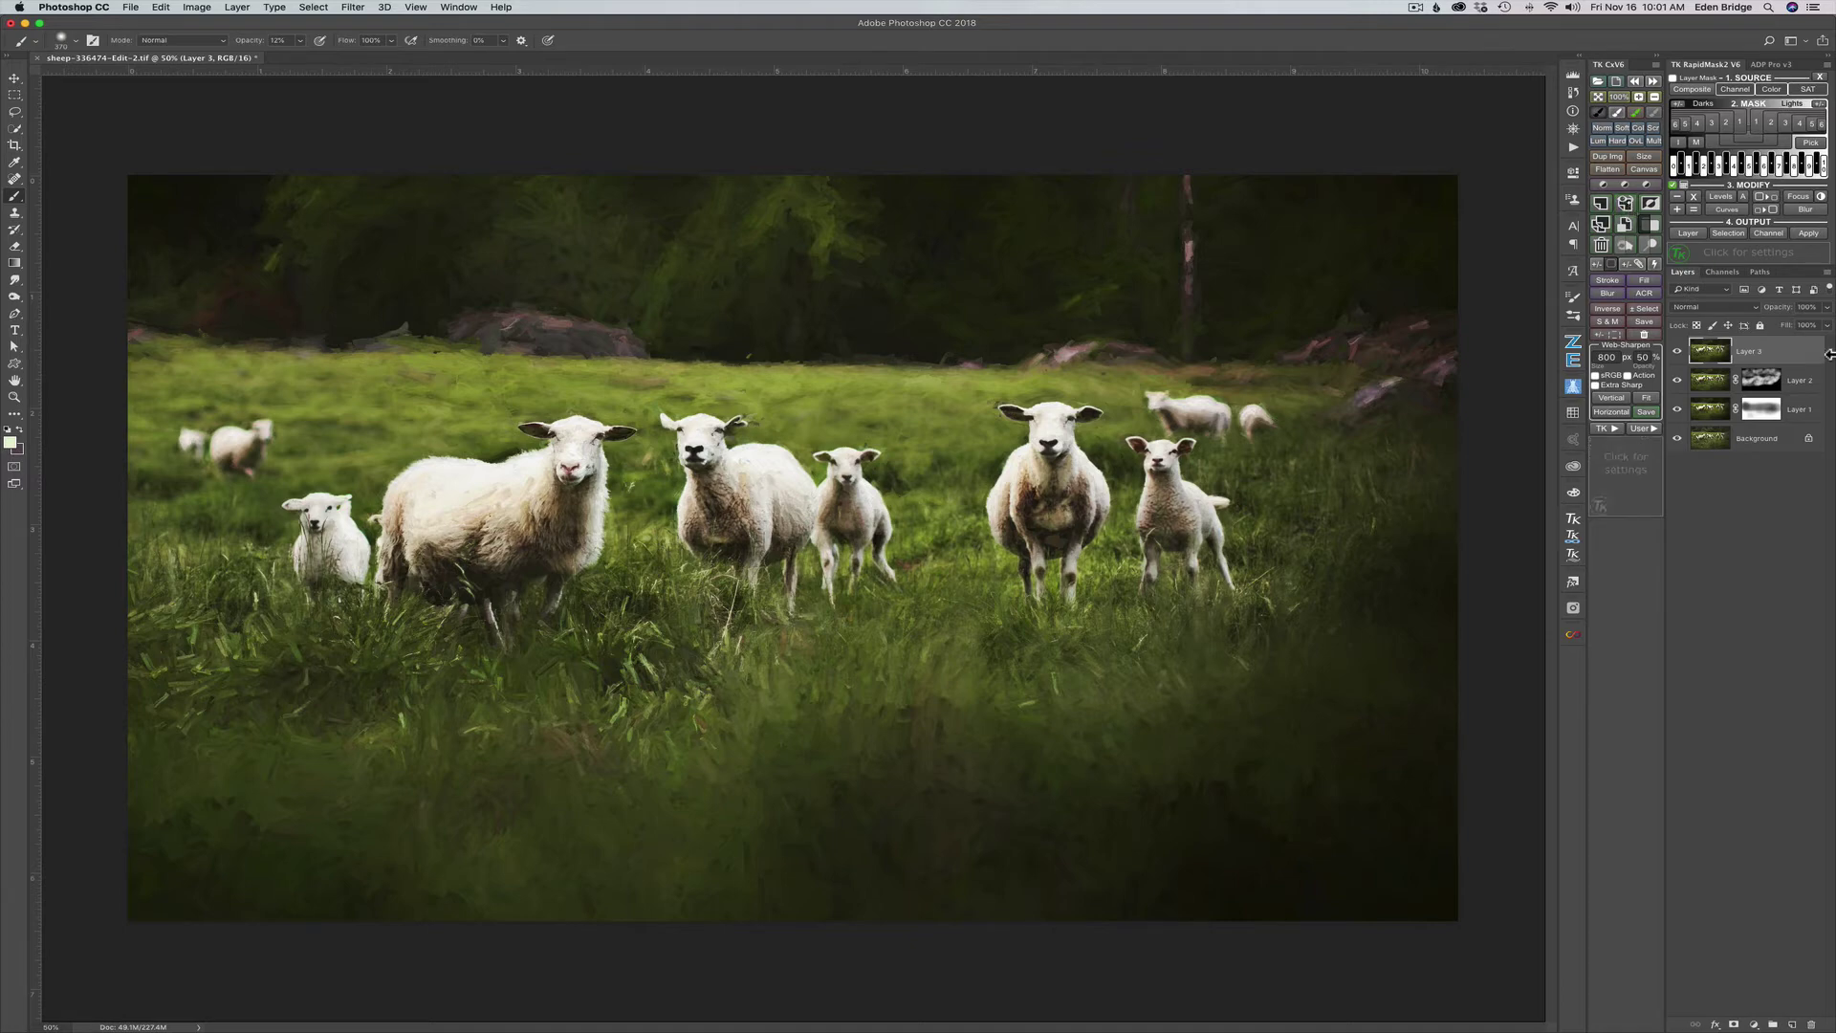
- Launch Topaz ReStyle from the Filter > Topaz Labs menu on the merged Layer 3
click(354, 8)
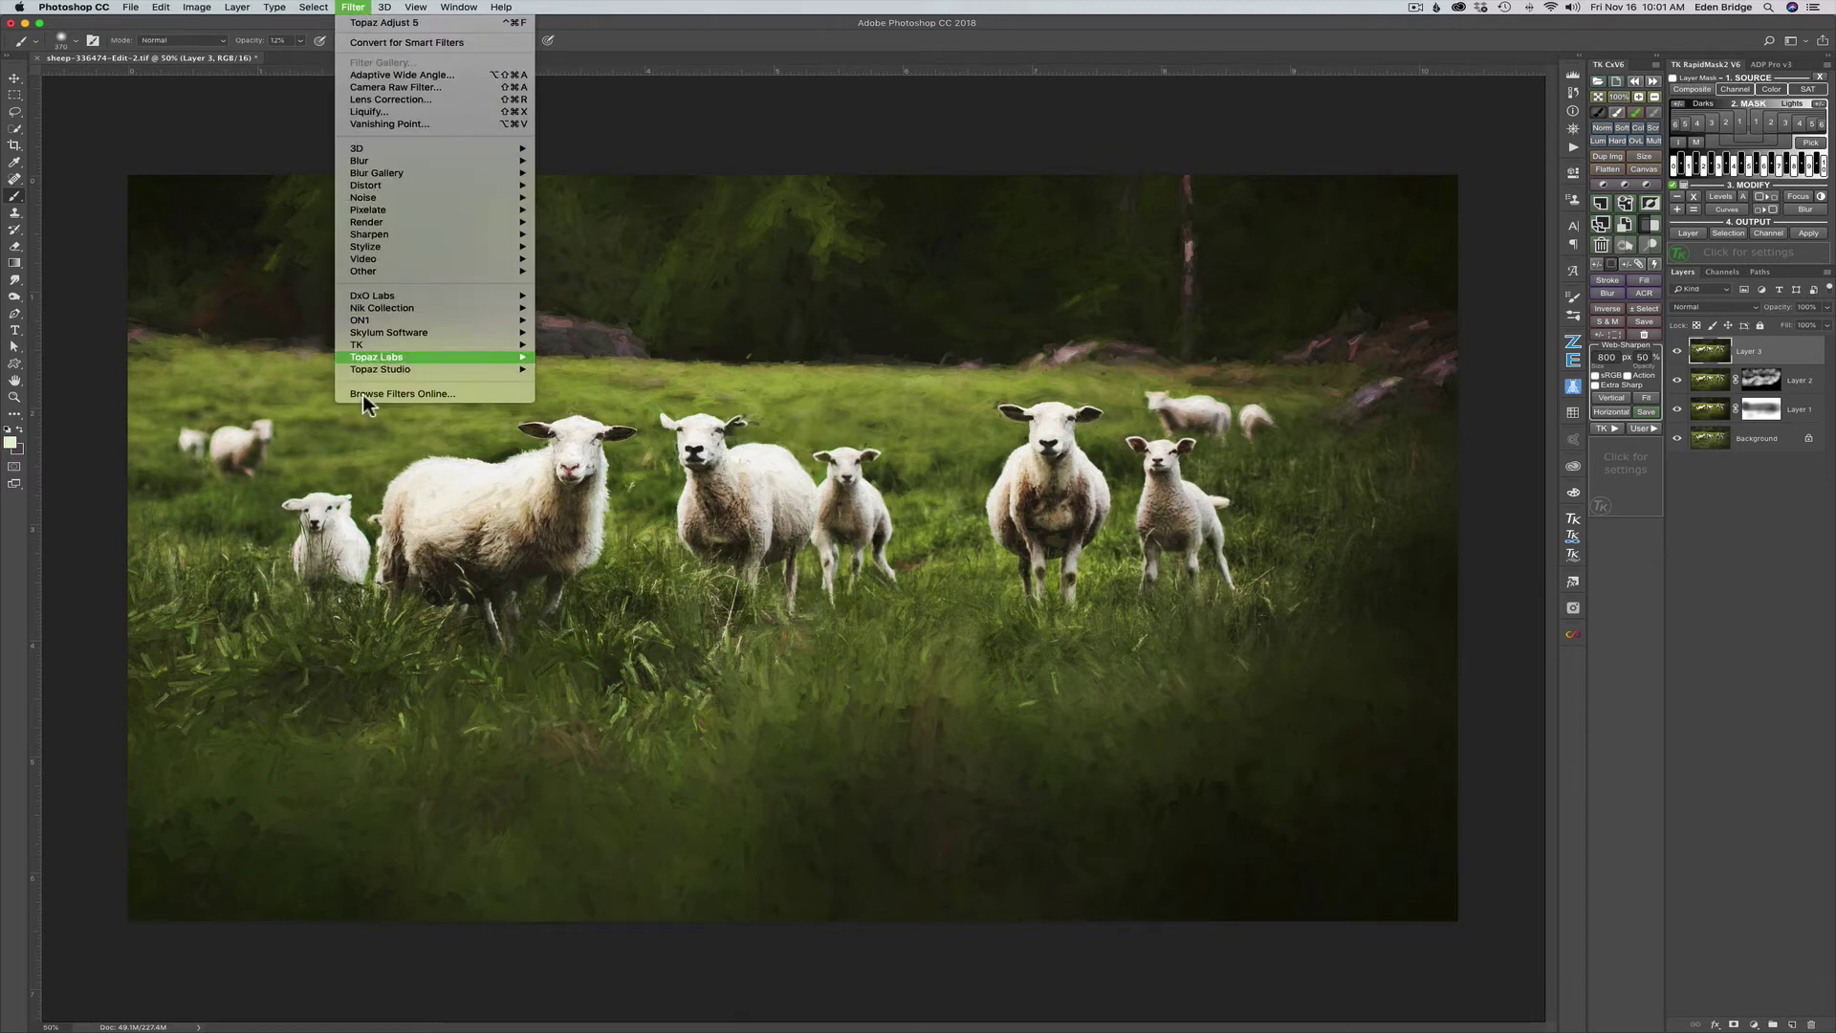
mouse_move(398, 357)
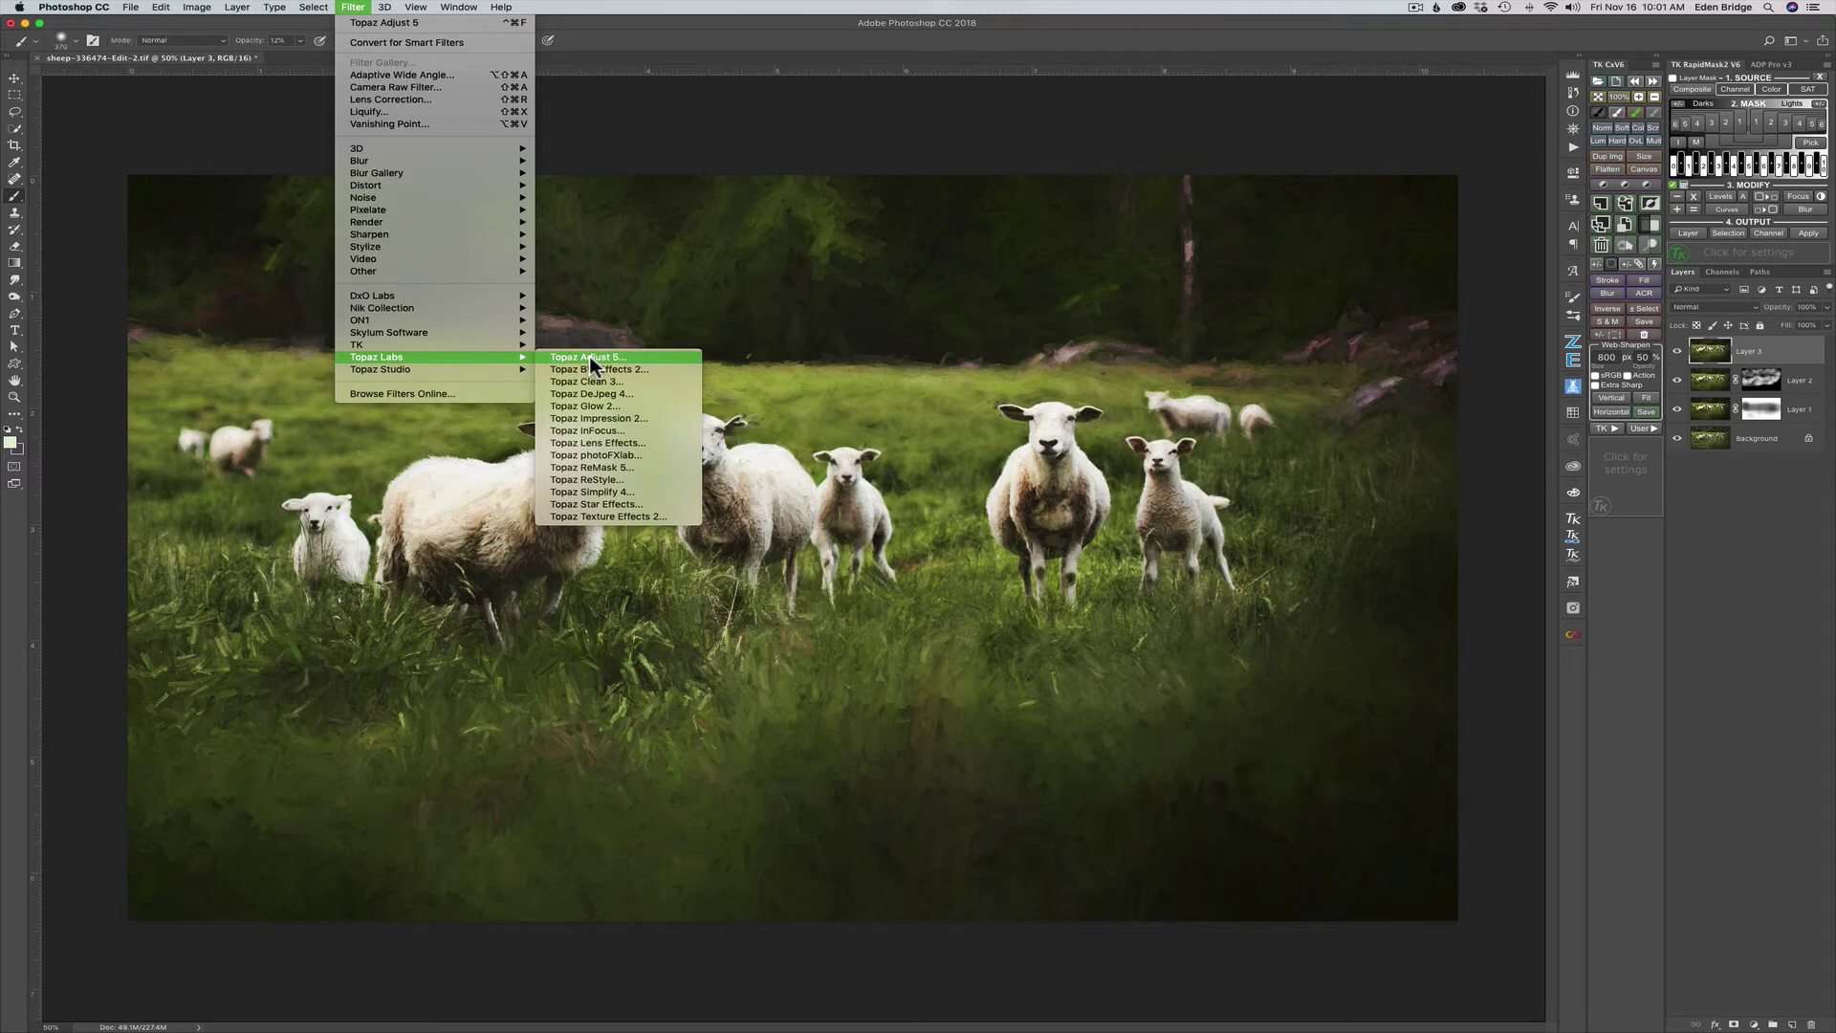
click(614, 478)
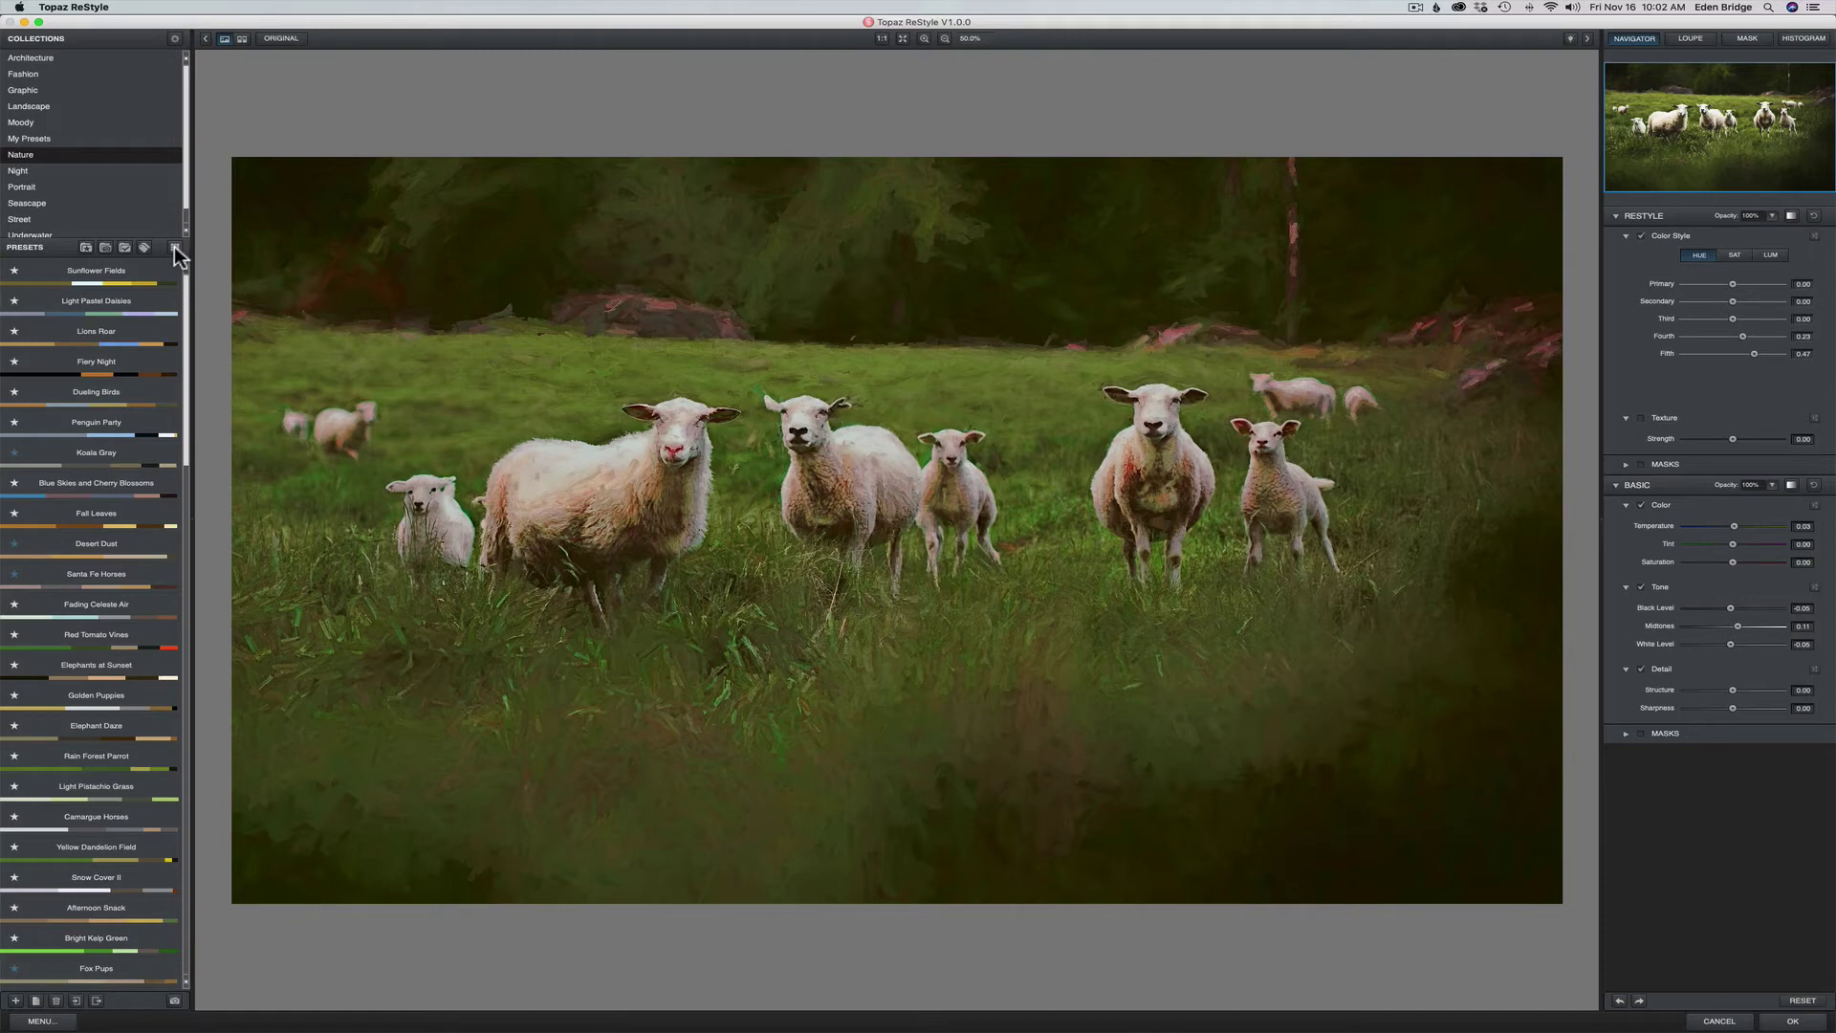
mouse_move(122, 320)
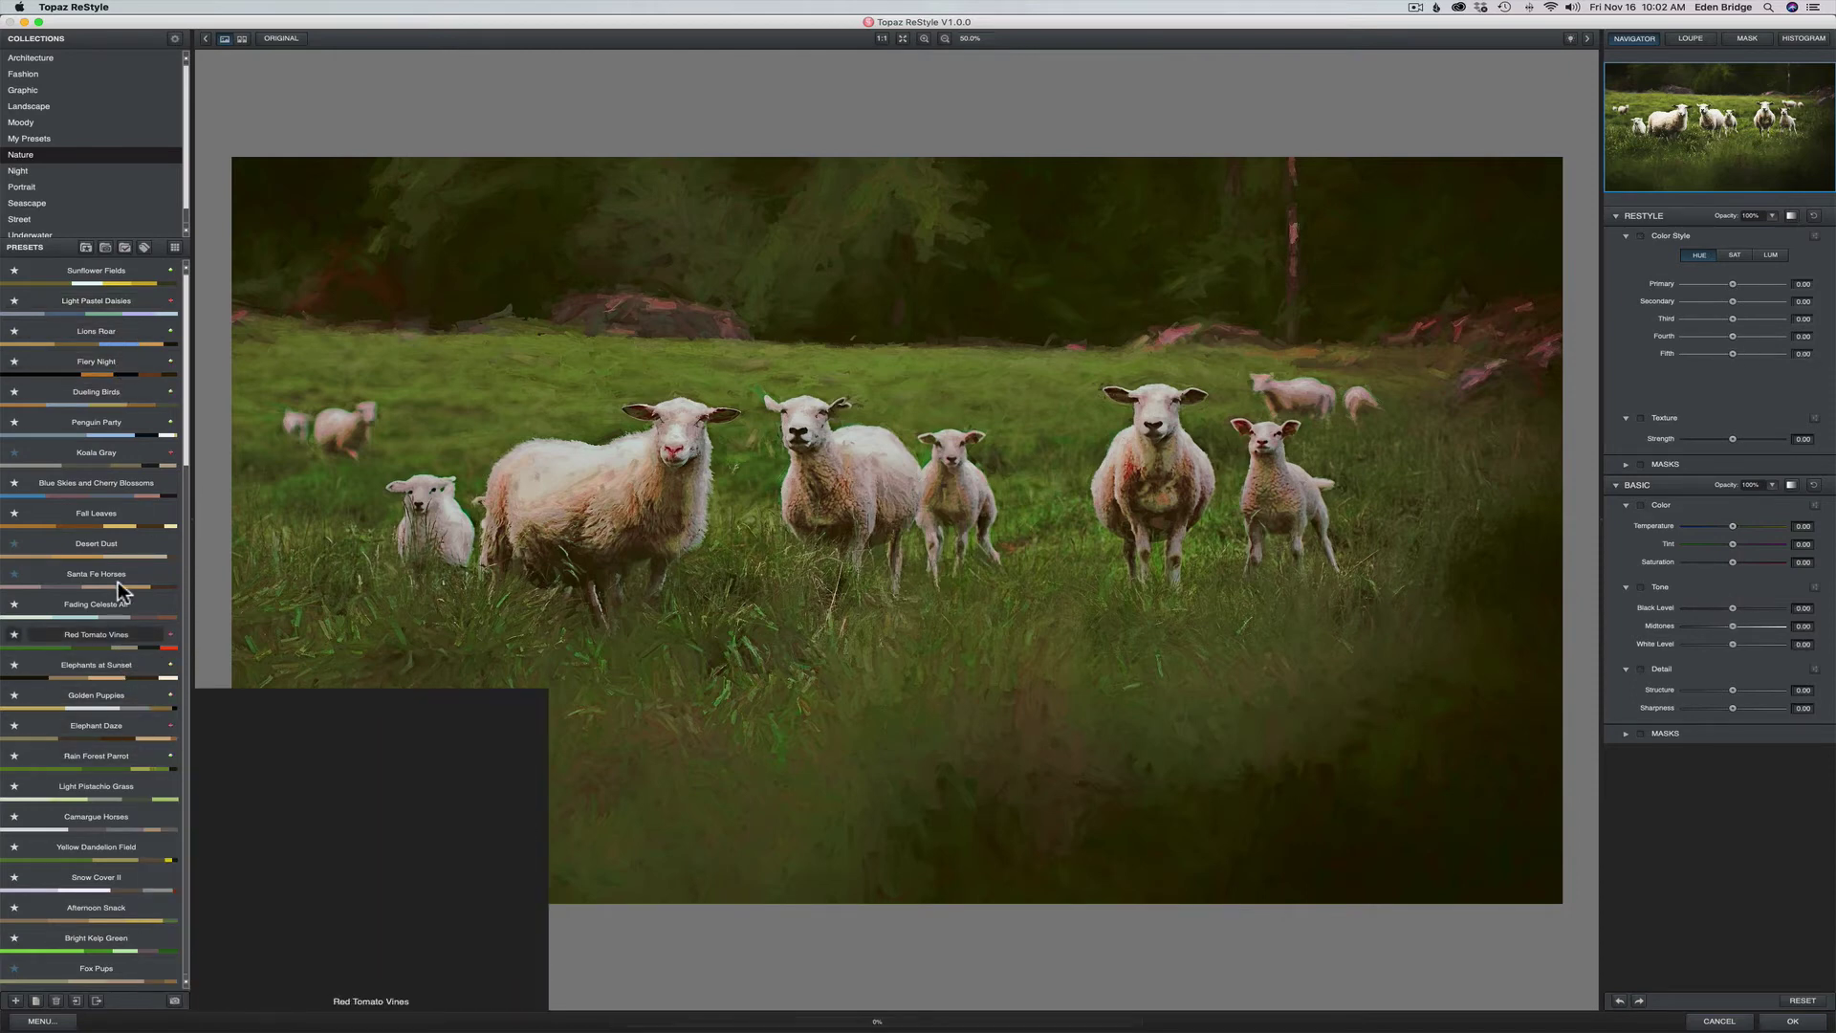
click(175, 247)
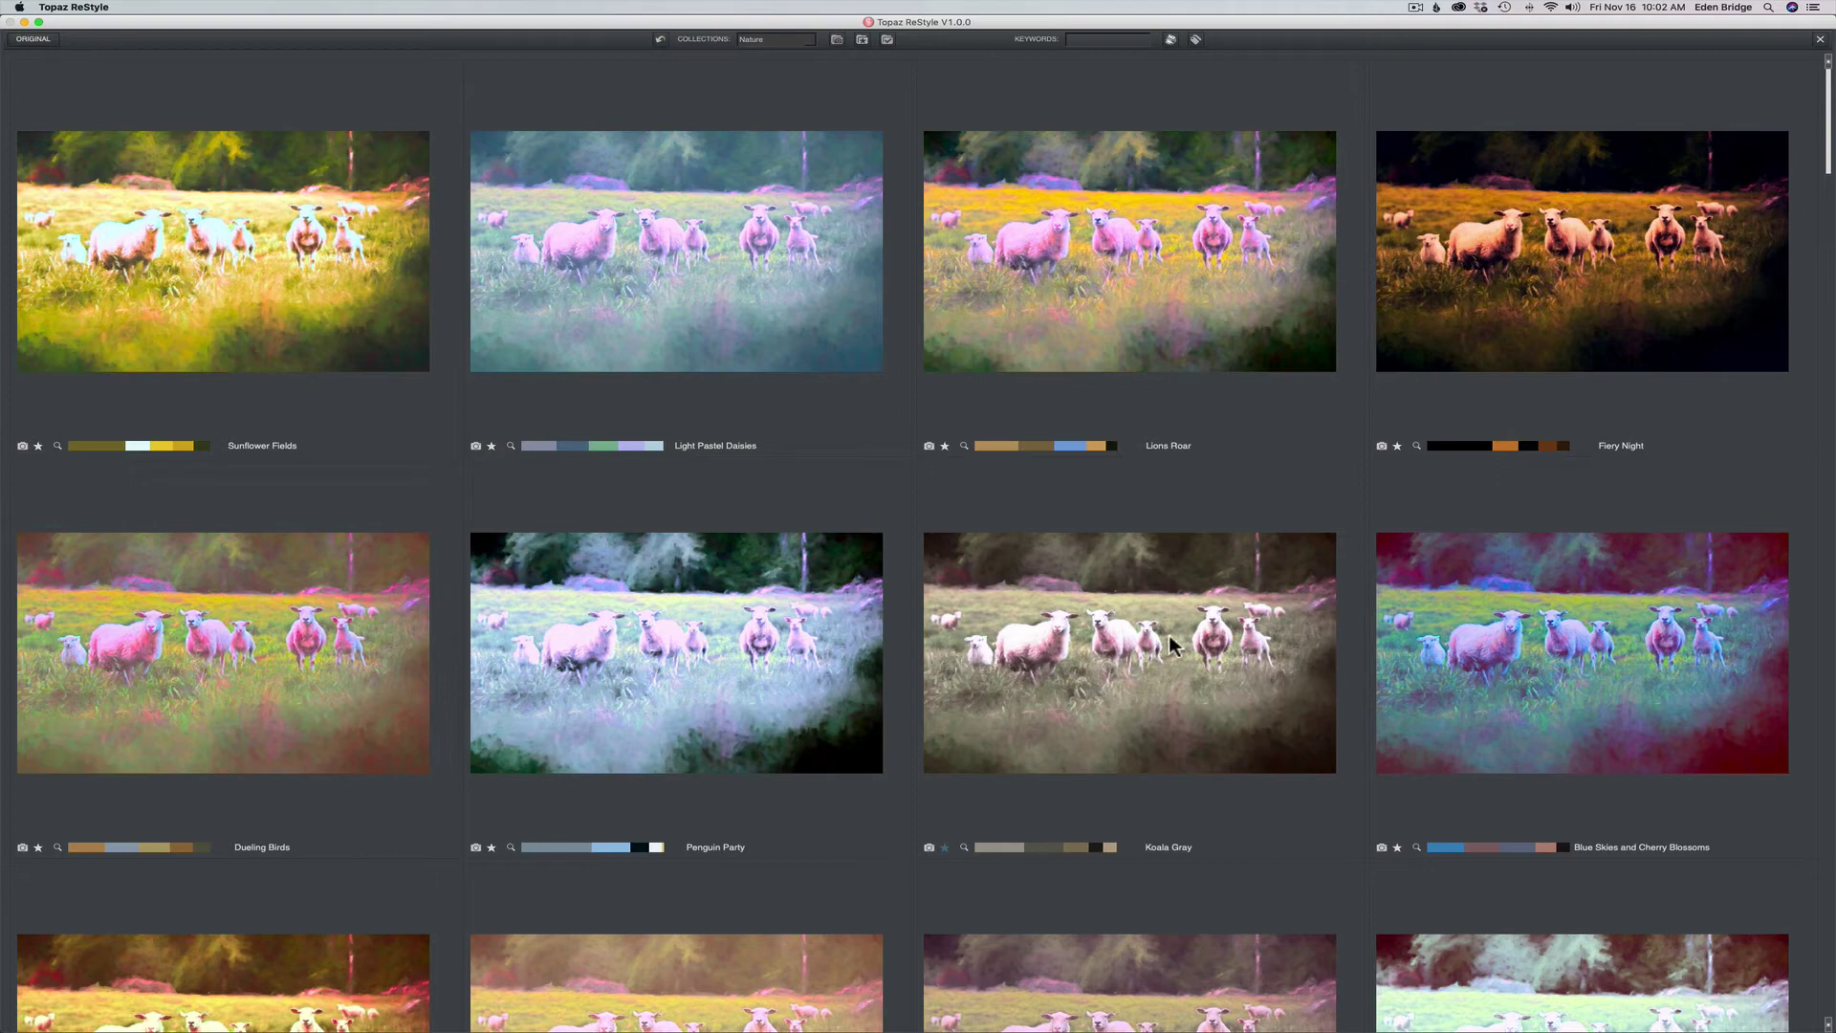
scroll(1186, 630, down, 4)
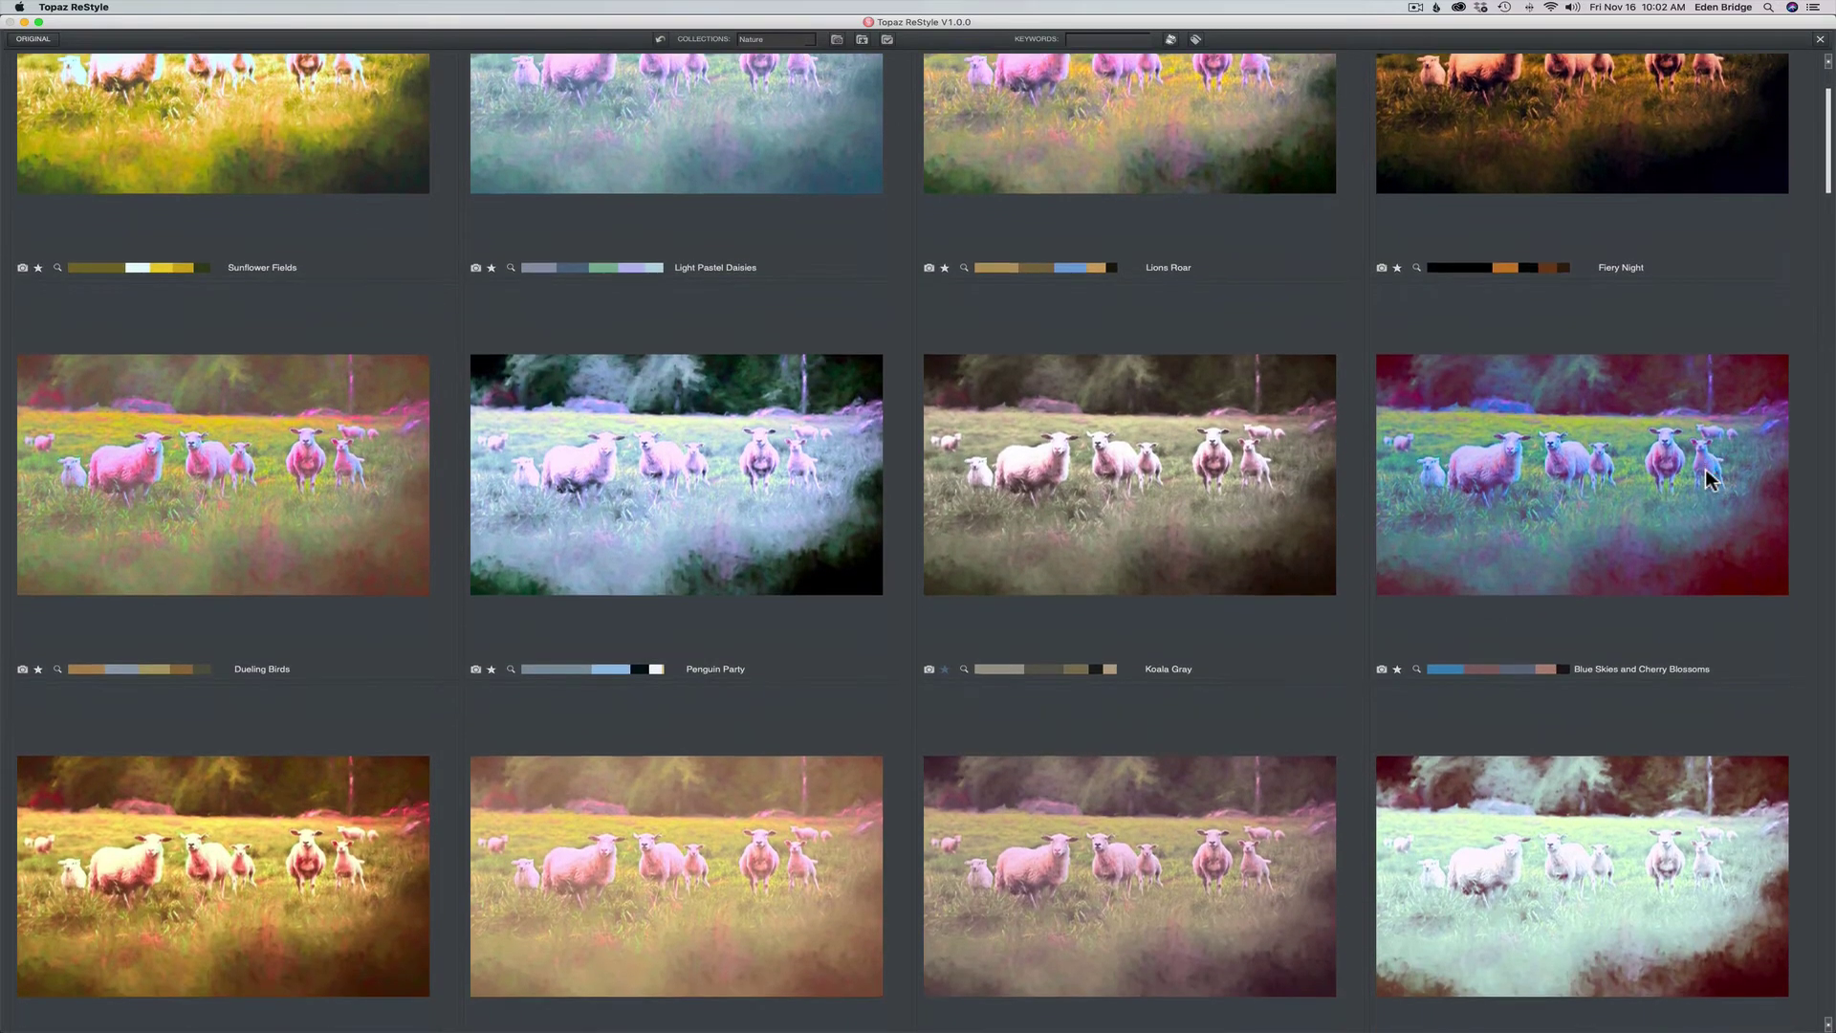
scroll(1702, 473, down, 5)
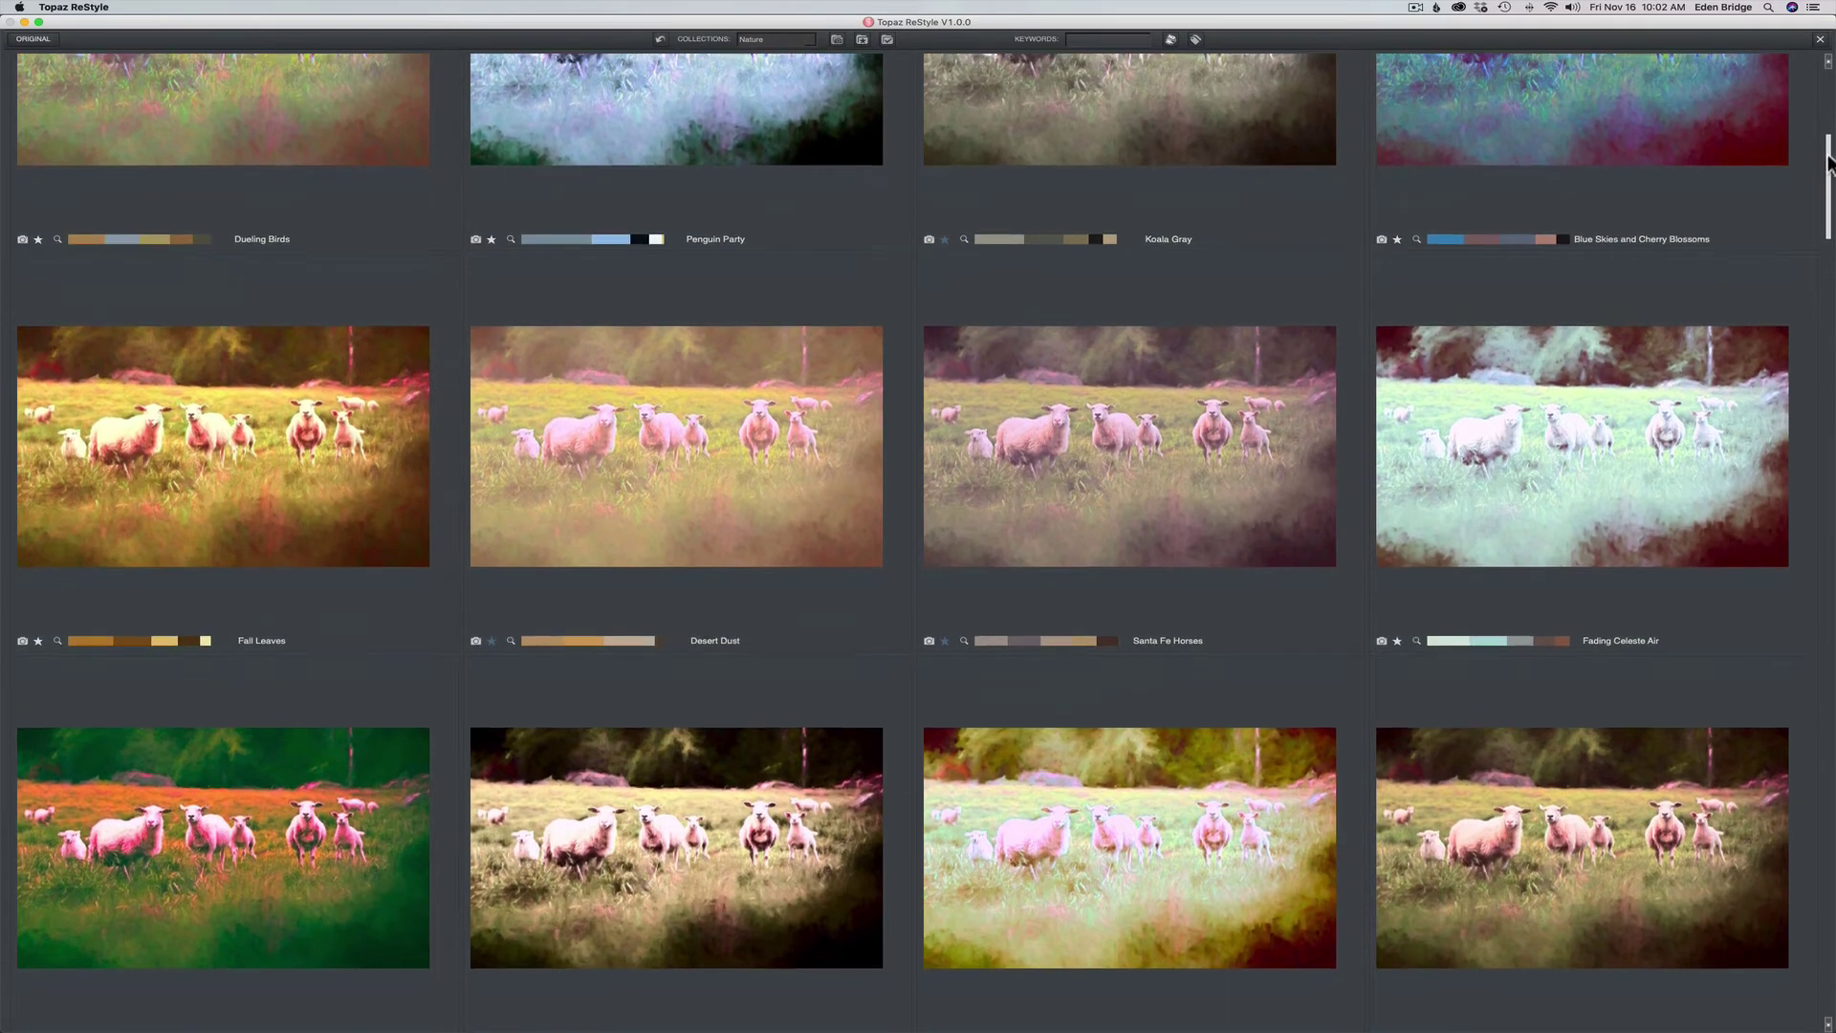
drag(1829, 153, 1828, 516)
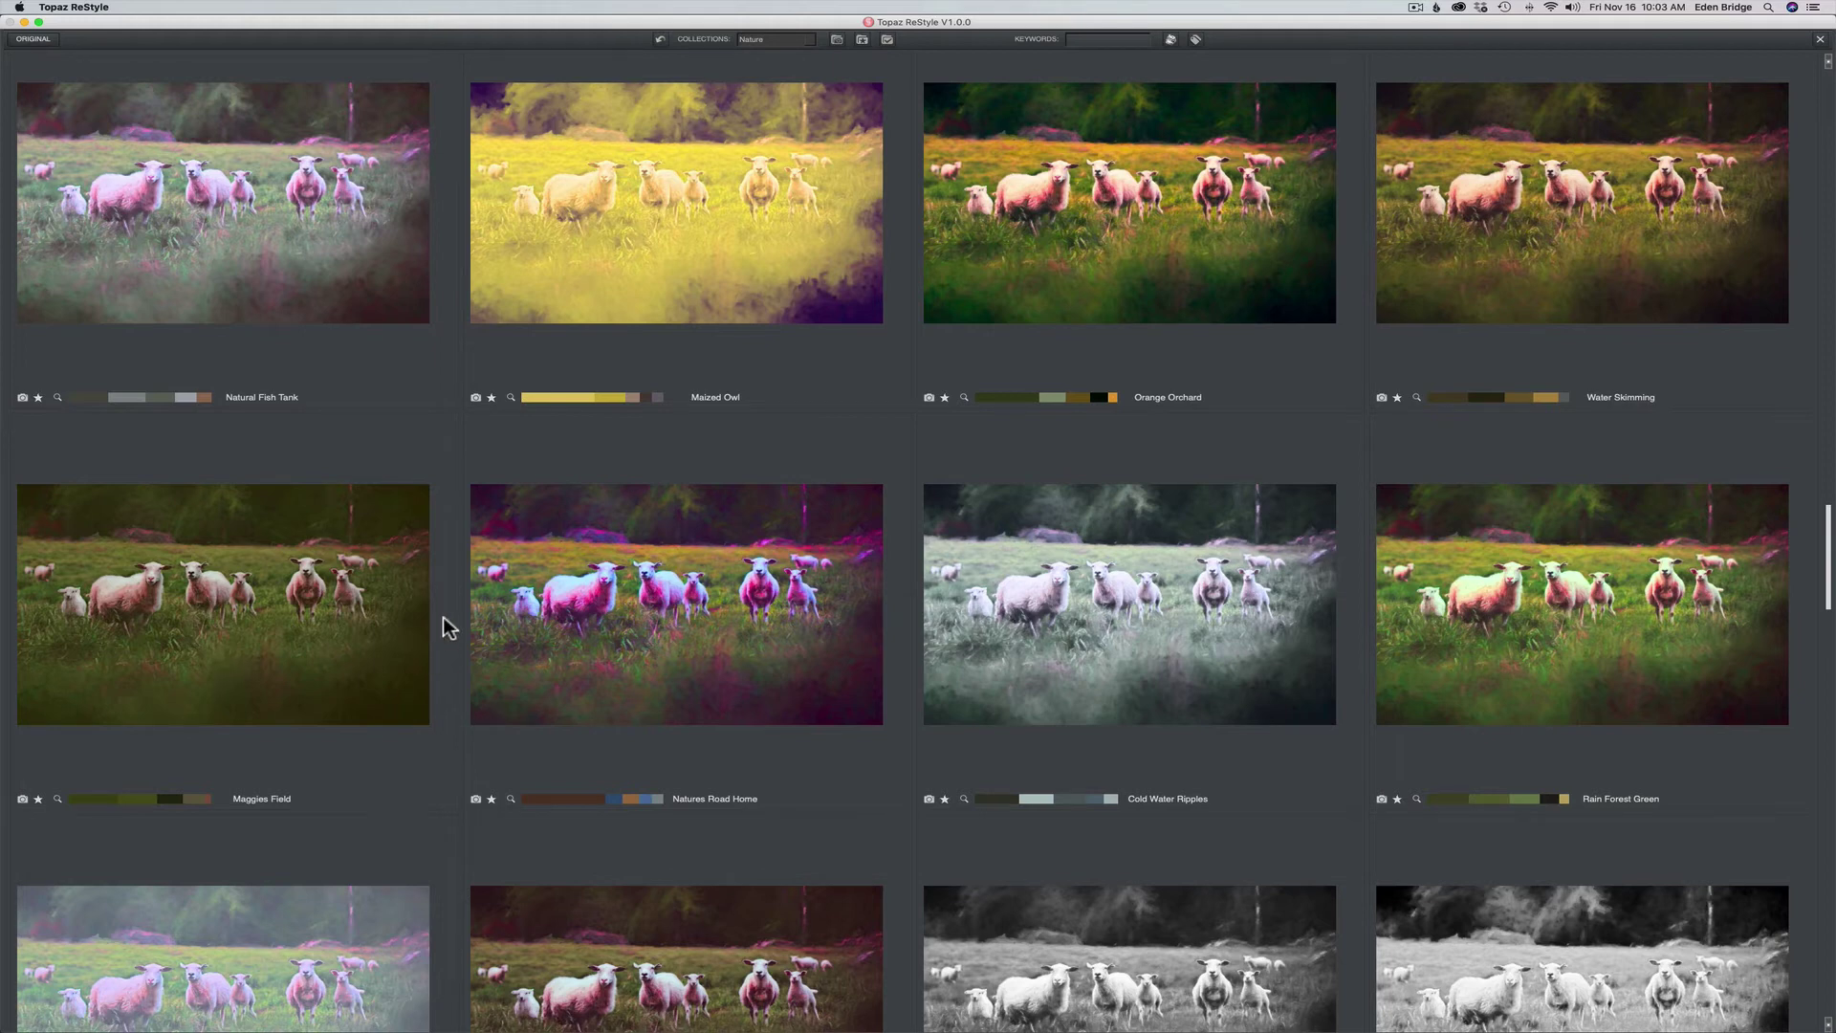
- Apply the Maggies Field style and enable Color Style adjustments
click(271, 583)
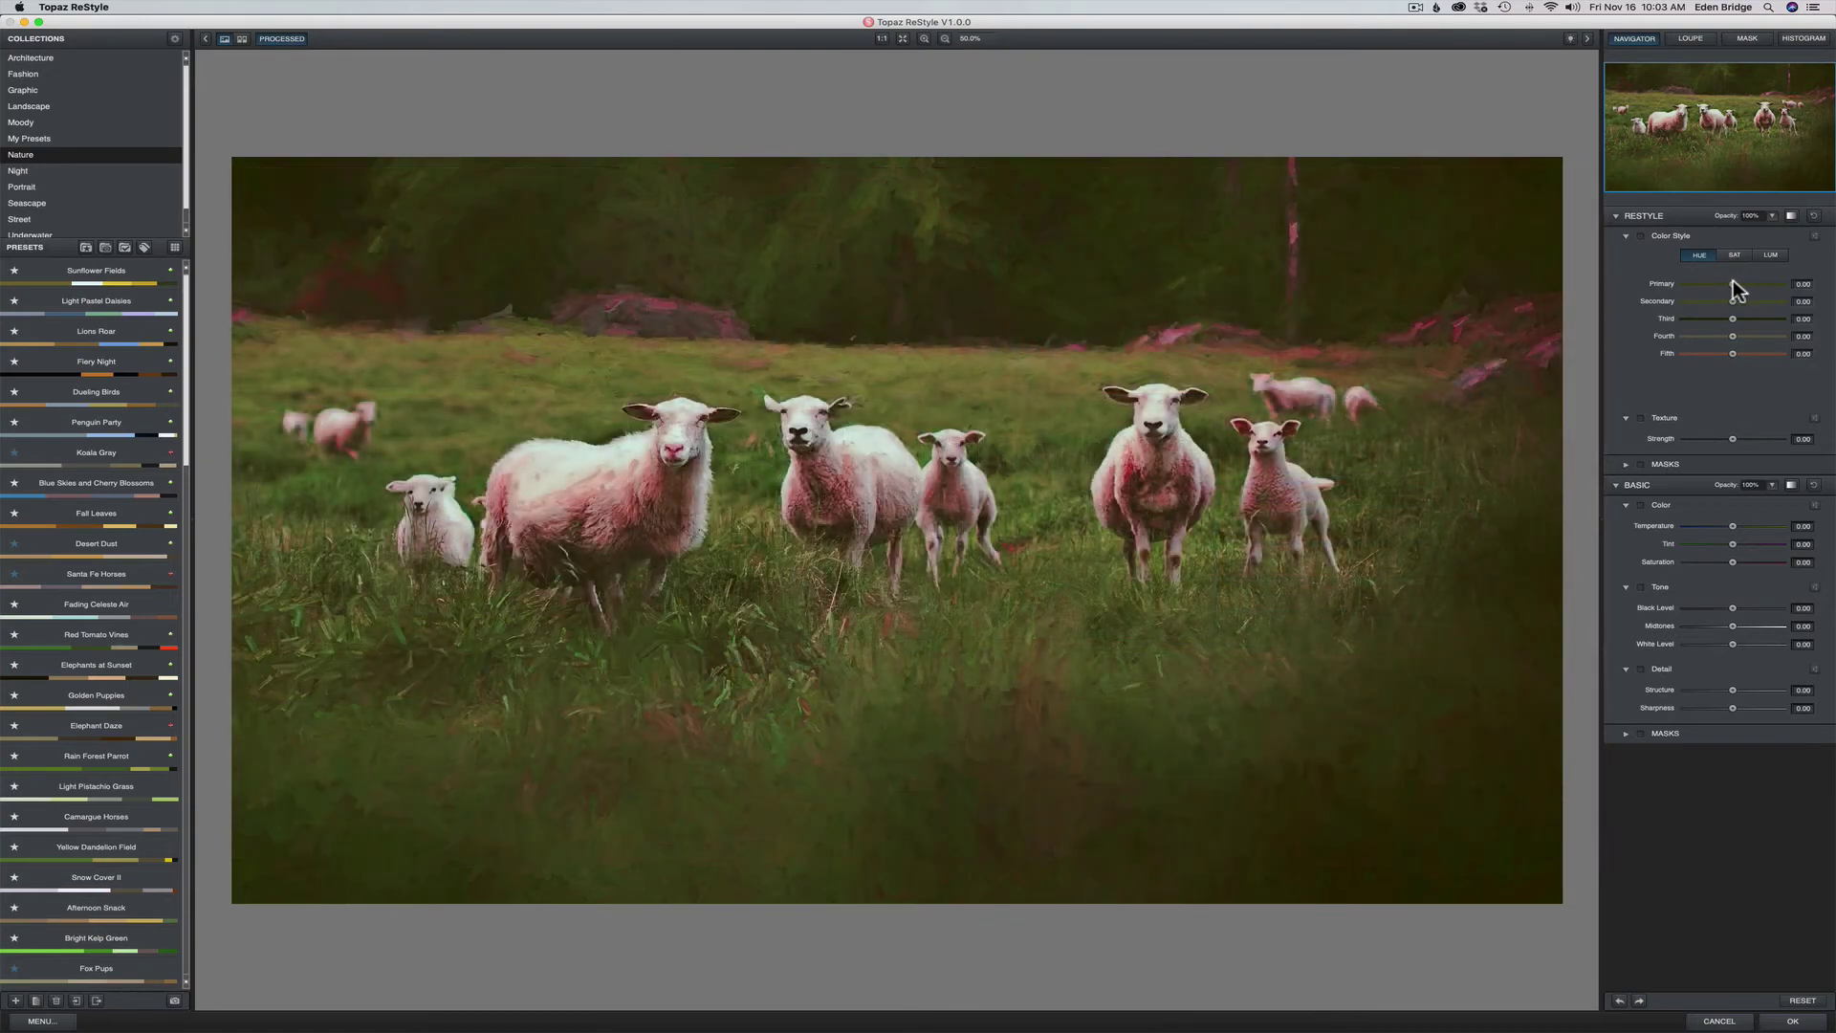
click(1733, 282)
- Shift the Primary through Fifth hues, neutralizing Primary and dulling the greens
drag(1764, 284, 1714, 277)
drag(1747, 302, 1729, 300)
drag(1733, 318, 1726, 315)
mouse_move(1735, 336)
mouse_down()
mouse_move(1718, 336)
mouse_move(1758, 333)
mouse_move(1756, 353)
mouse_up()
drag(1763, 352, 1753, 355)
- Set Color Style luminance to Primary 0.00, Secondary 0.11 and Third -0.23
click(1765, 253)
drag(1733, 283, 1718, 281)
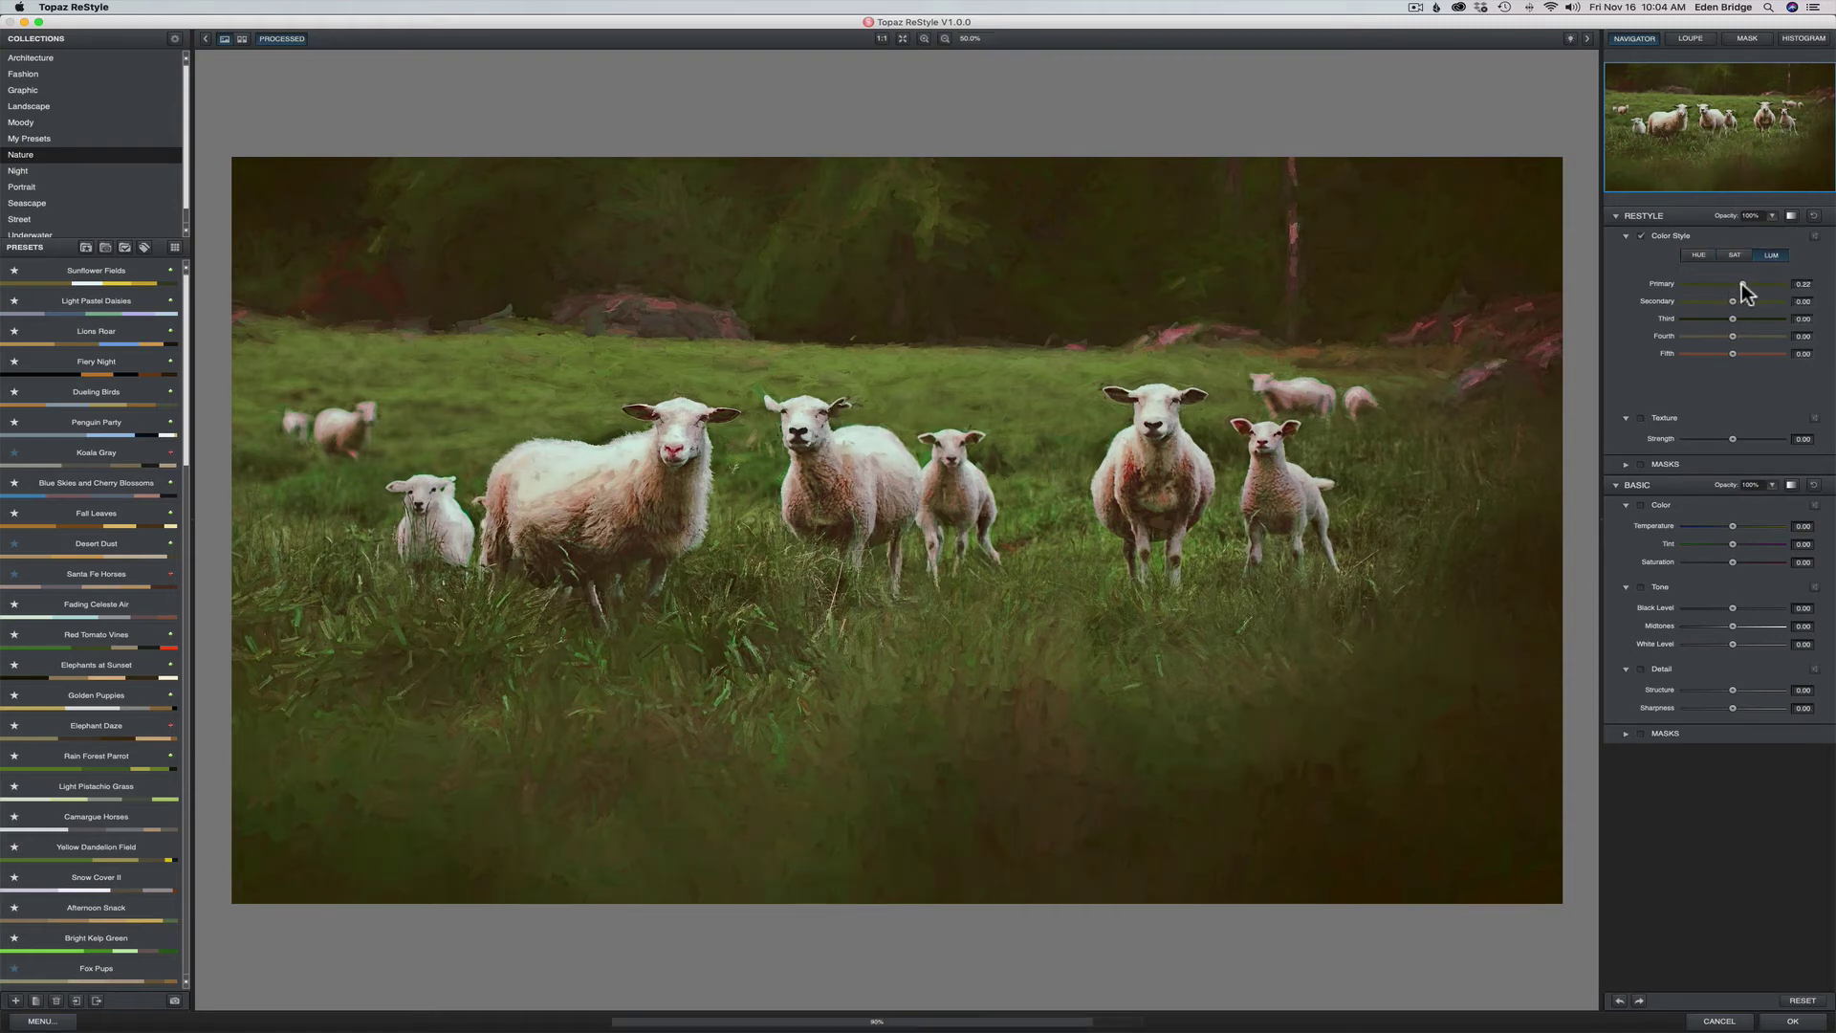
drag(1740, 284, 1726, 283)
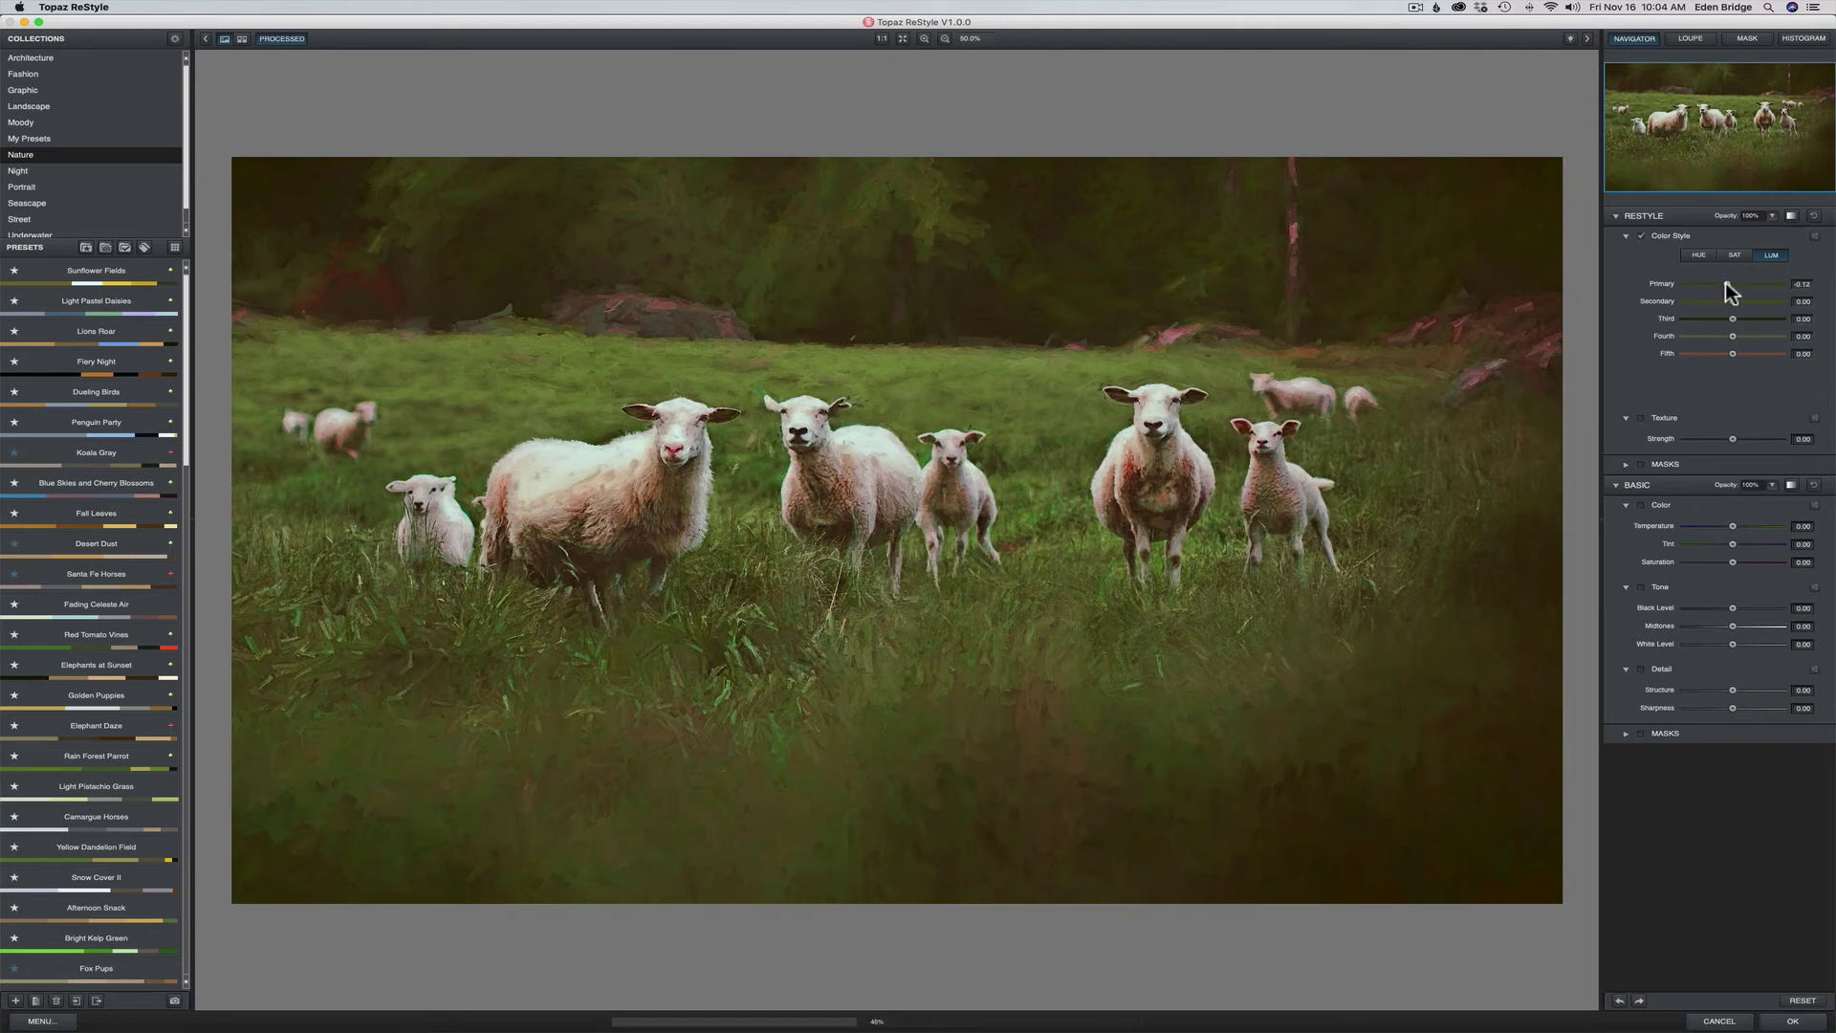
double_click(1673, 280)
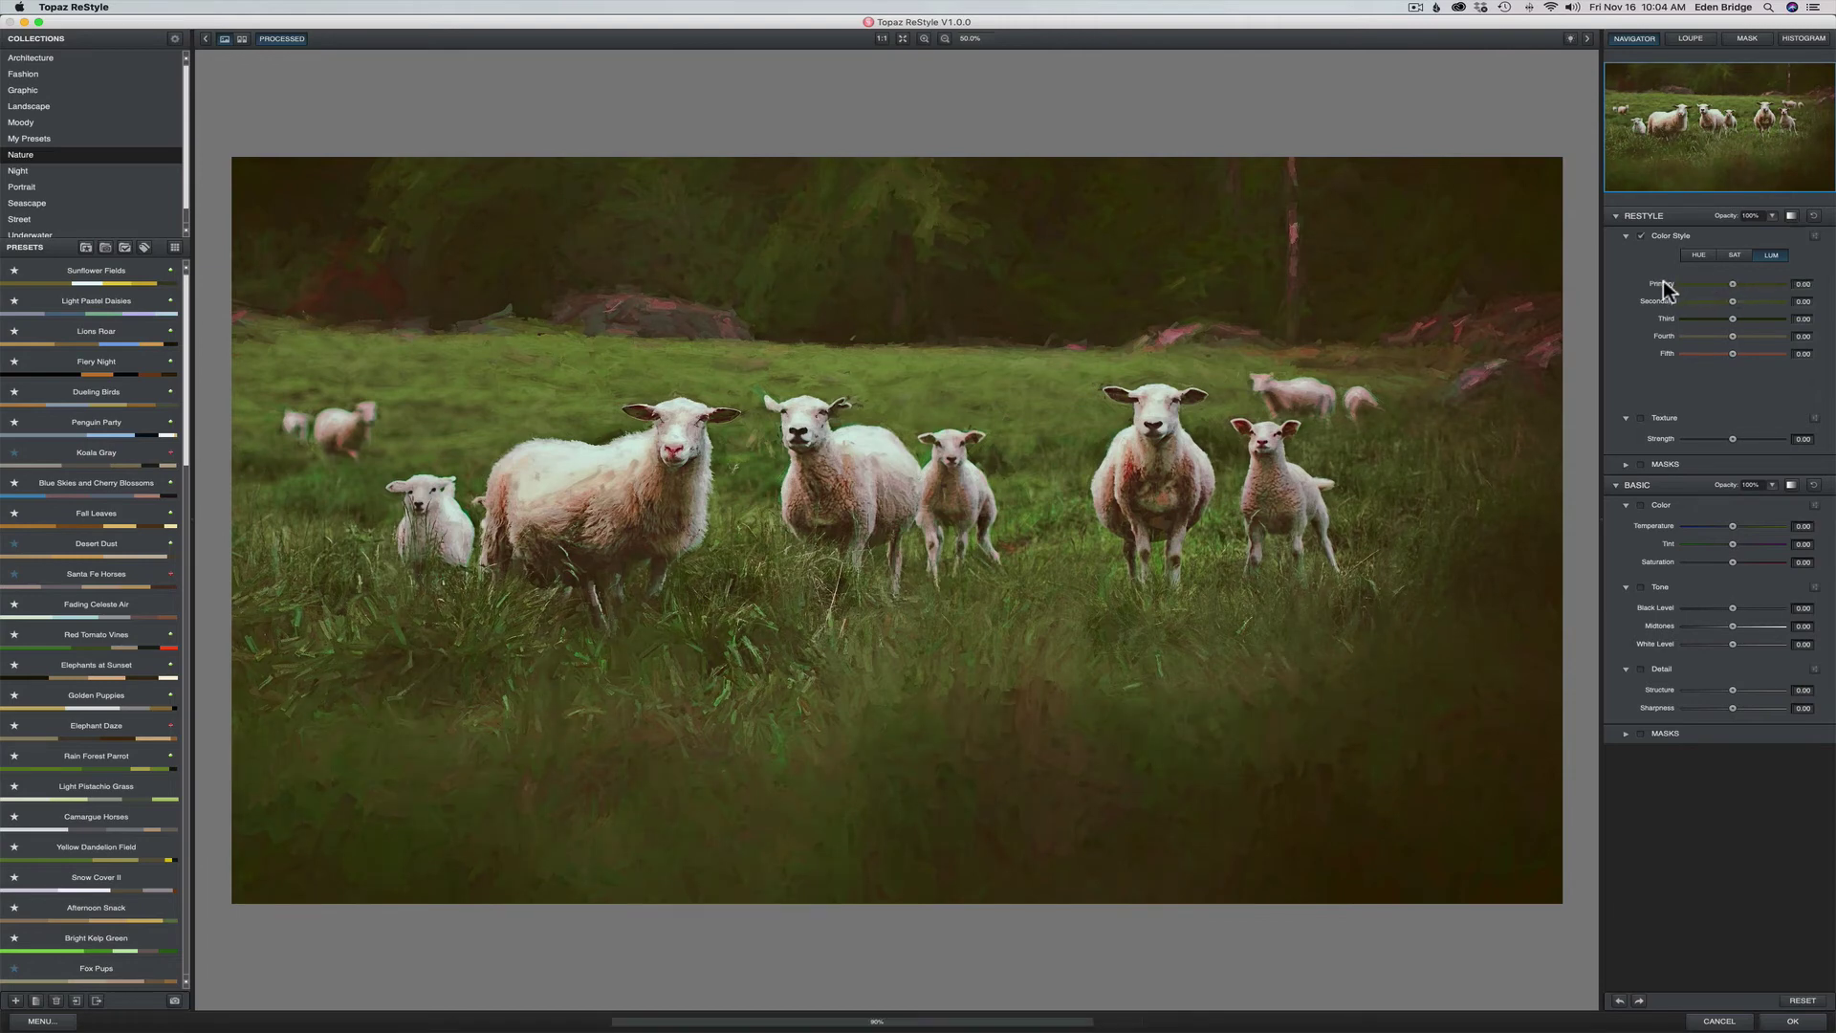
drag(1735, 300, 1737, 299)
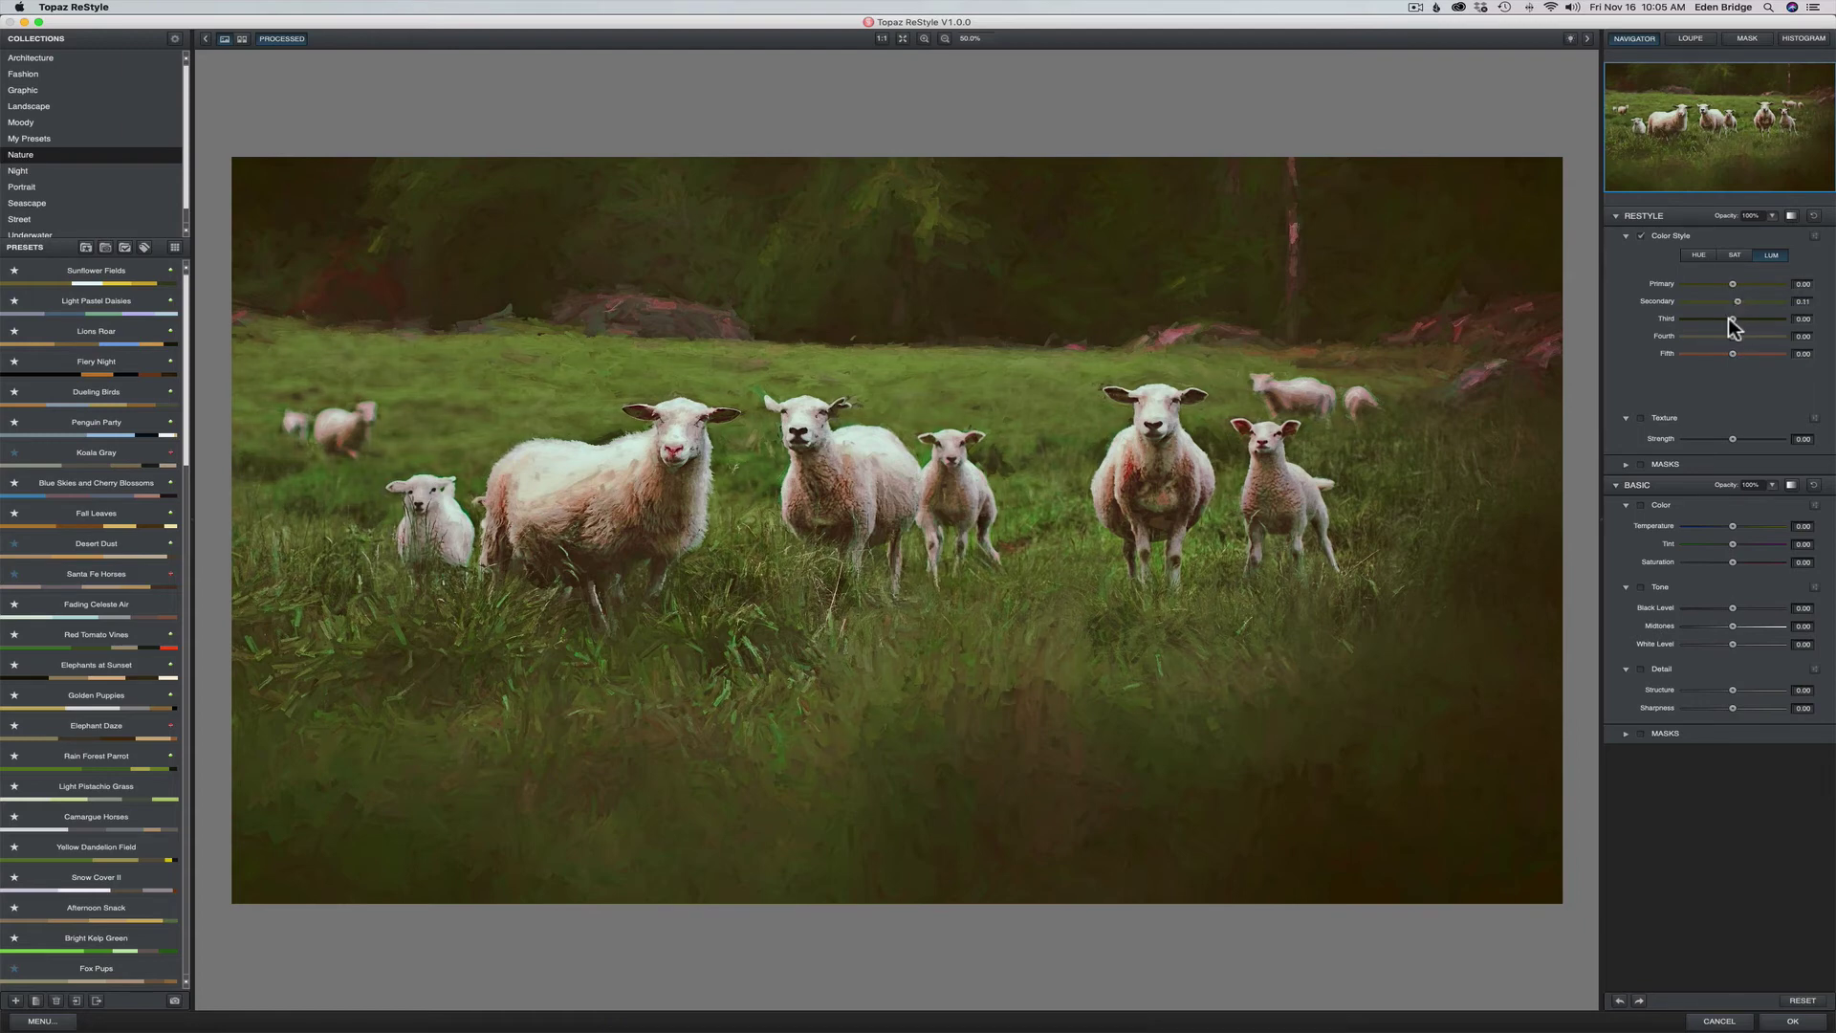
mouse_move(1729, 315)
mouse_down()
mouse_move(1675, 310)
mouse_move(1712, 314)
mouse_up()
drag(1714, 317, 1744, 350)
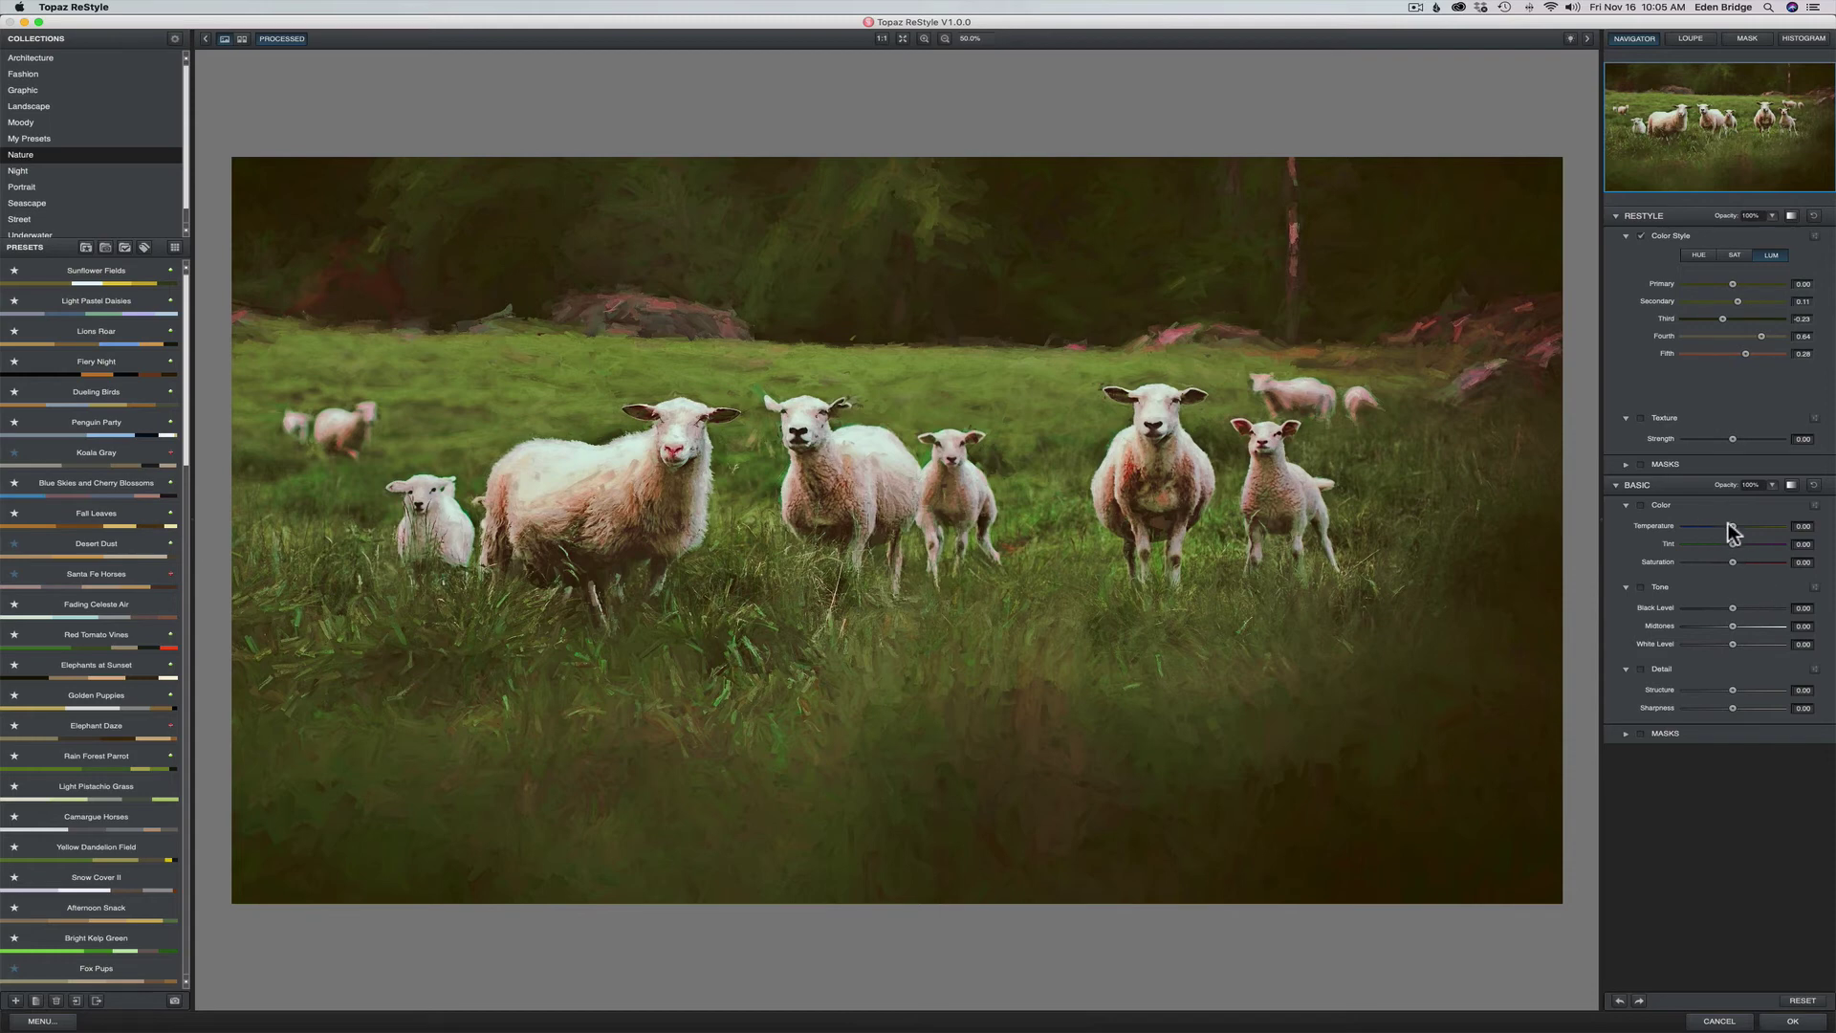
- Cool the Temperature to about -0.16 and slightly lower Tint and Saturation
mouse_move(1733, 525)
mouse_down()
mouse_move(1710, 532)
mouse_move(1733, 524)
mouse_up()
drag(1708, 520, 1722, 523)
mouse_move(1748, 542)
mouse_down()
mouse_move(1721, 542)
mouse_move(1748, 542)
mouse_up()
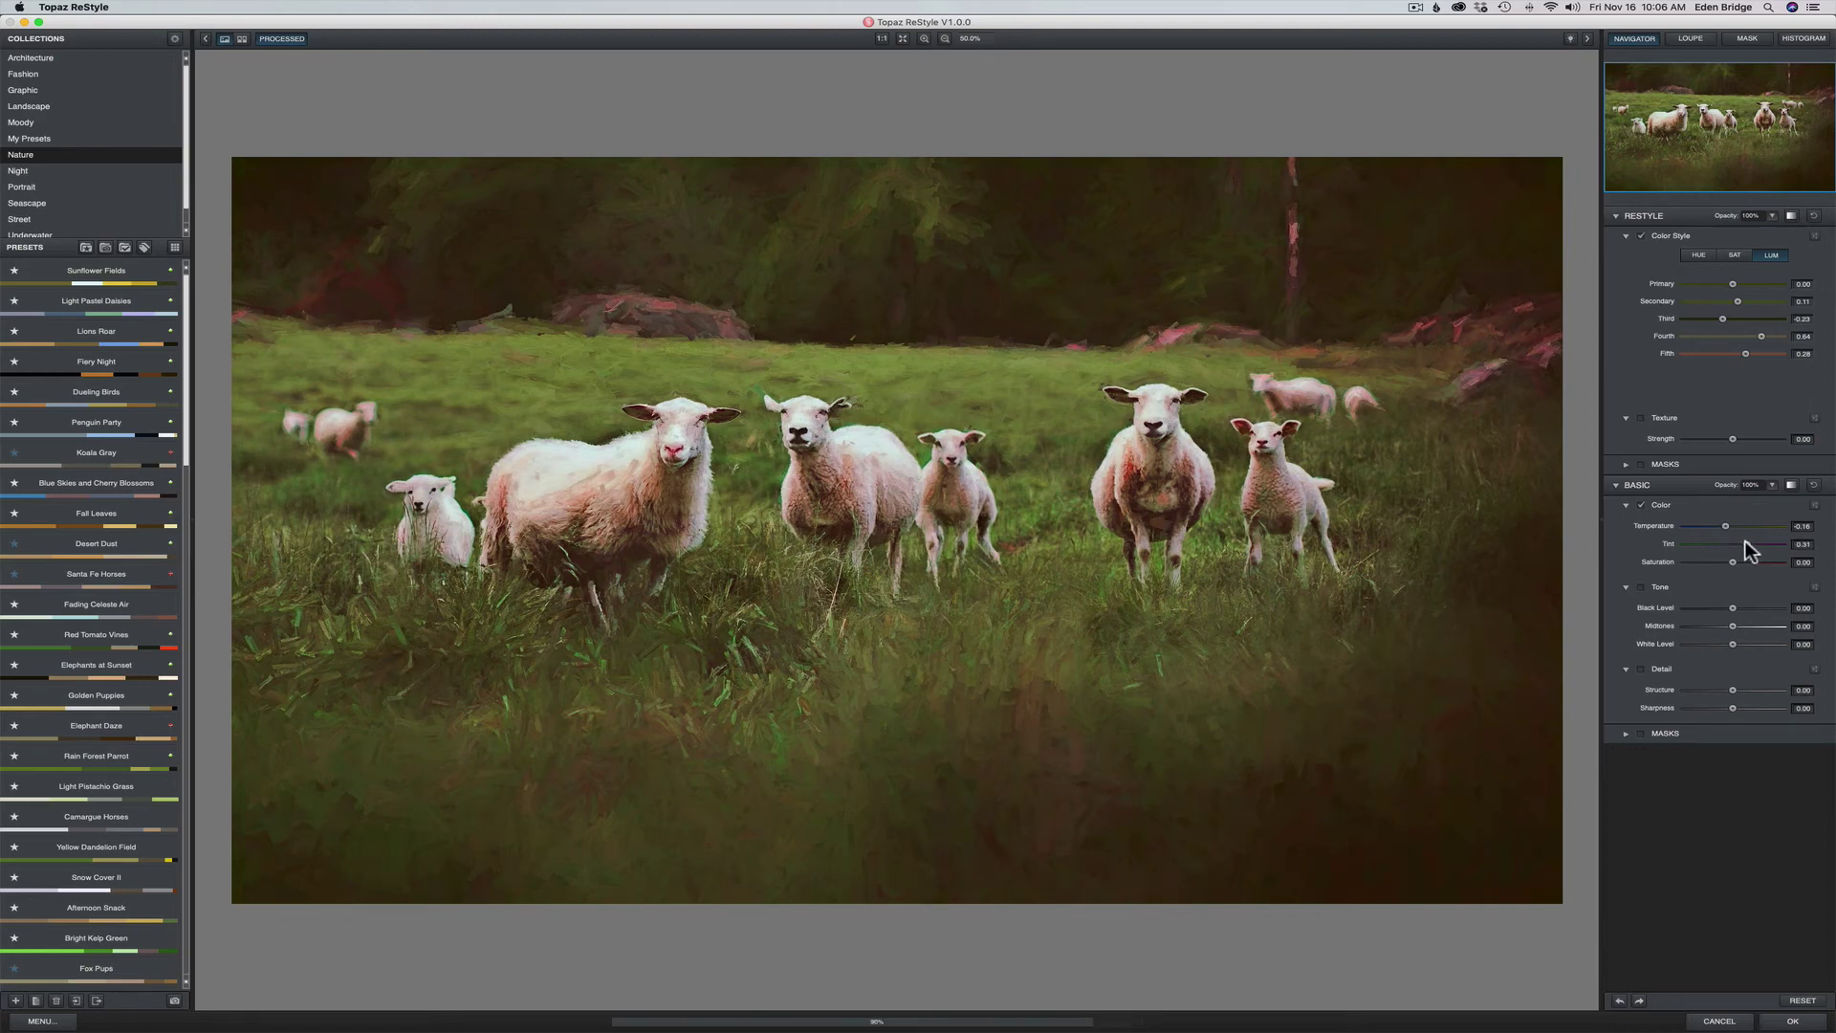
drag(1748, 542, 1735, 543)
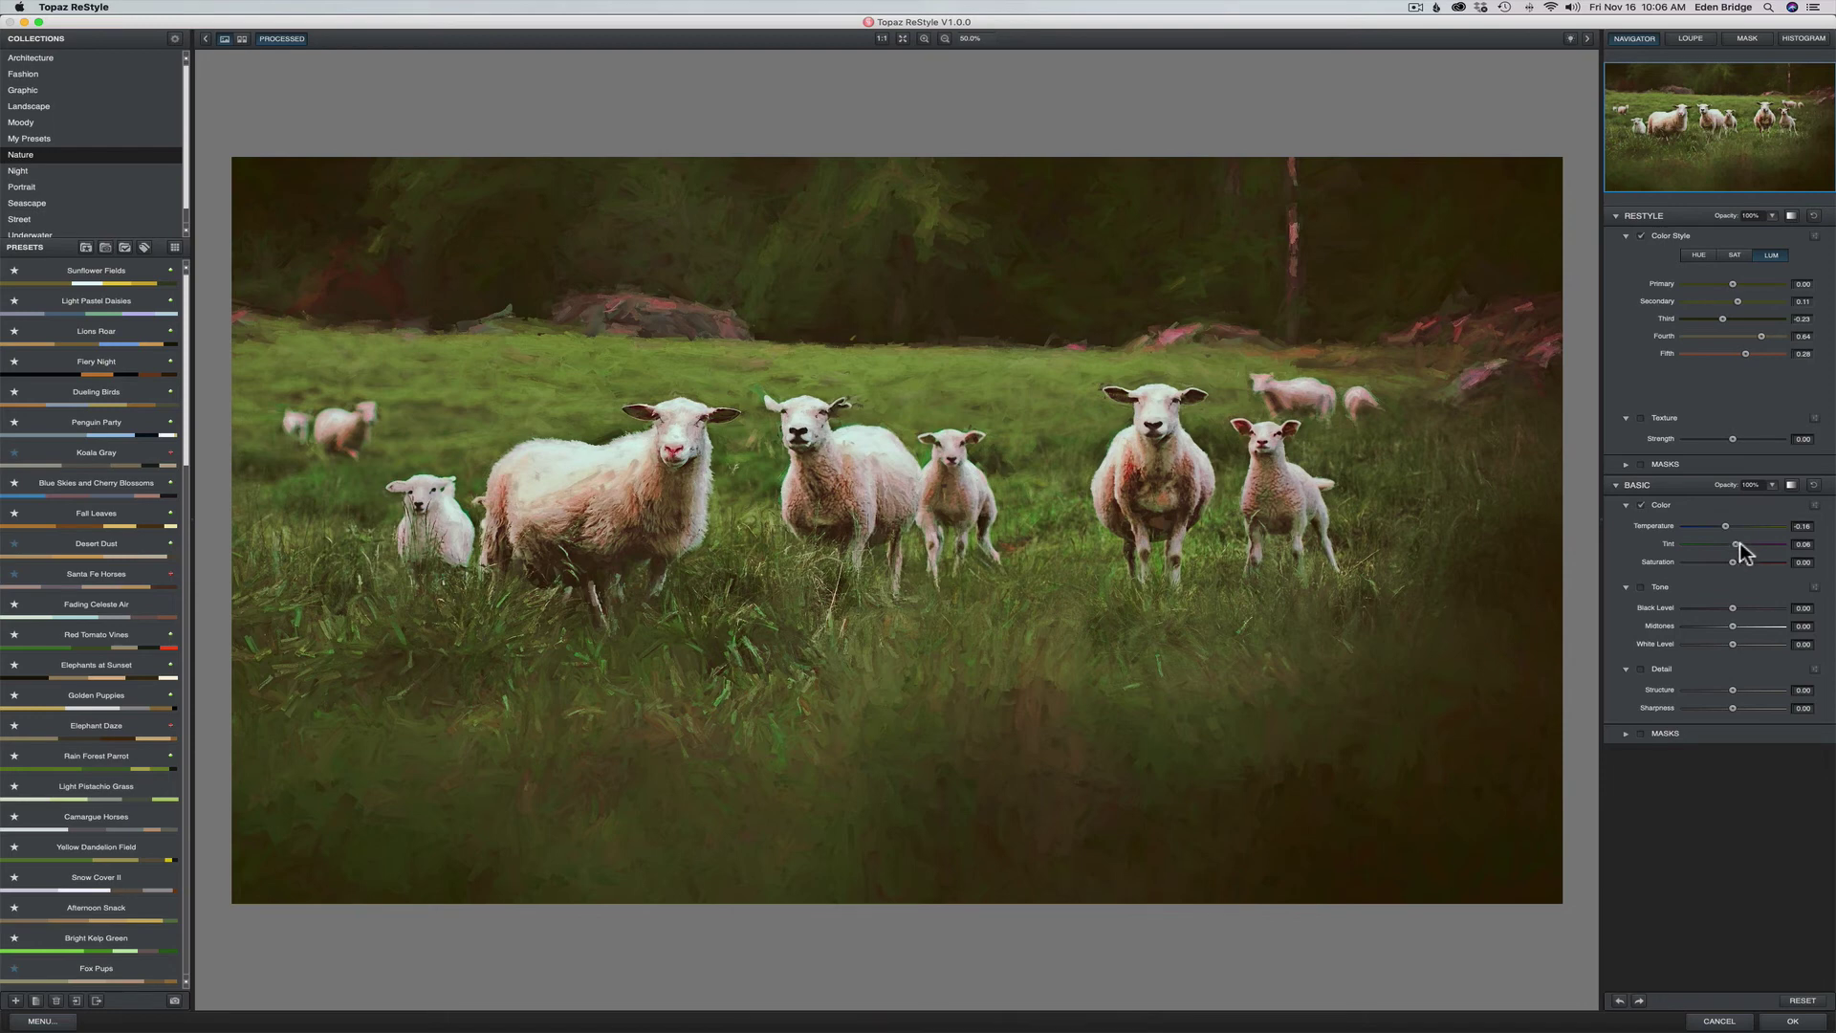
mouse_move(1732, 560)
mouse_down()
mouse_move(1749, 564)
mouse_move(1724, 559)
mouse_up()
drag(1722, 558, 1728, 558)
- Nudge the Black Level, Midtones (-0.28) and White Level under Tone
drag(1733, 608, 1723, 606)
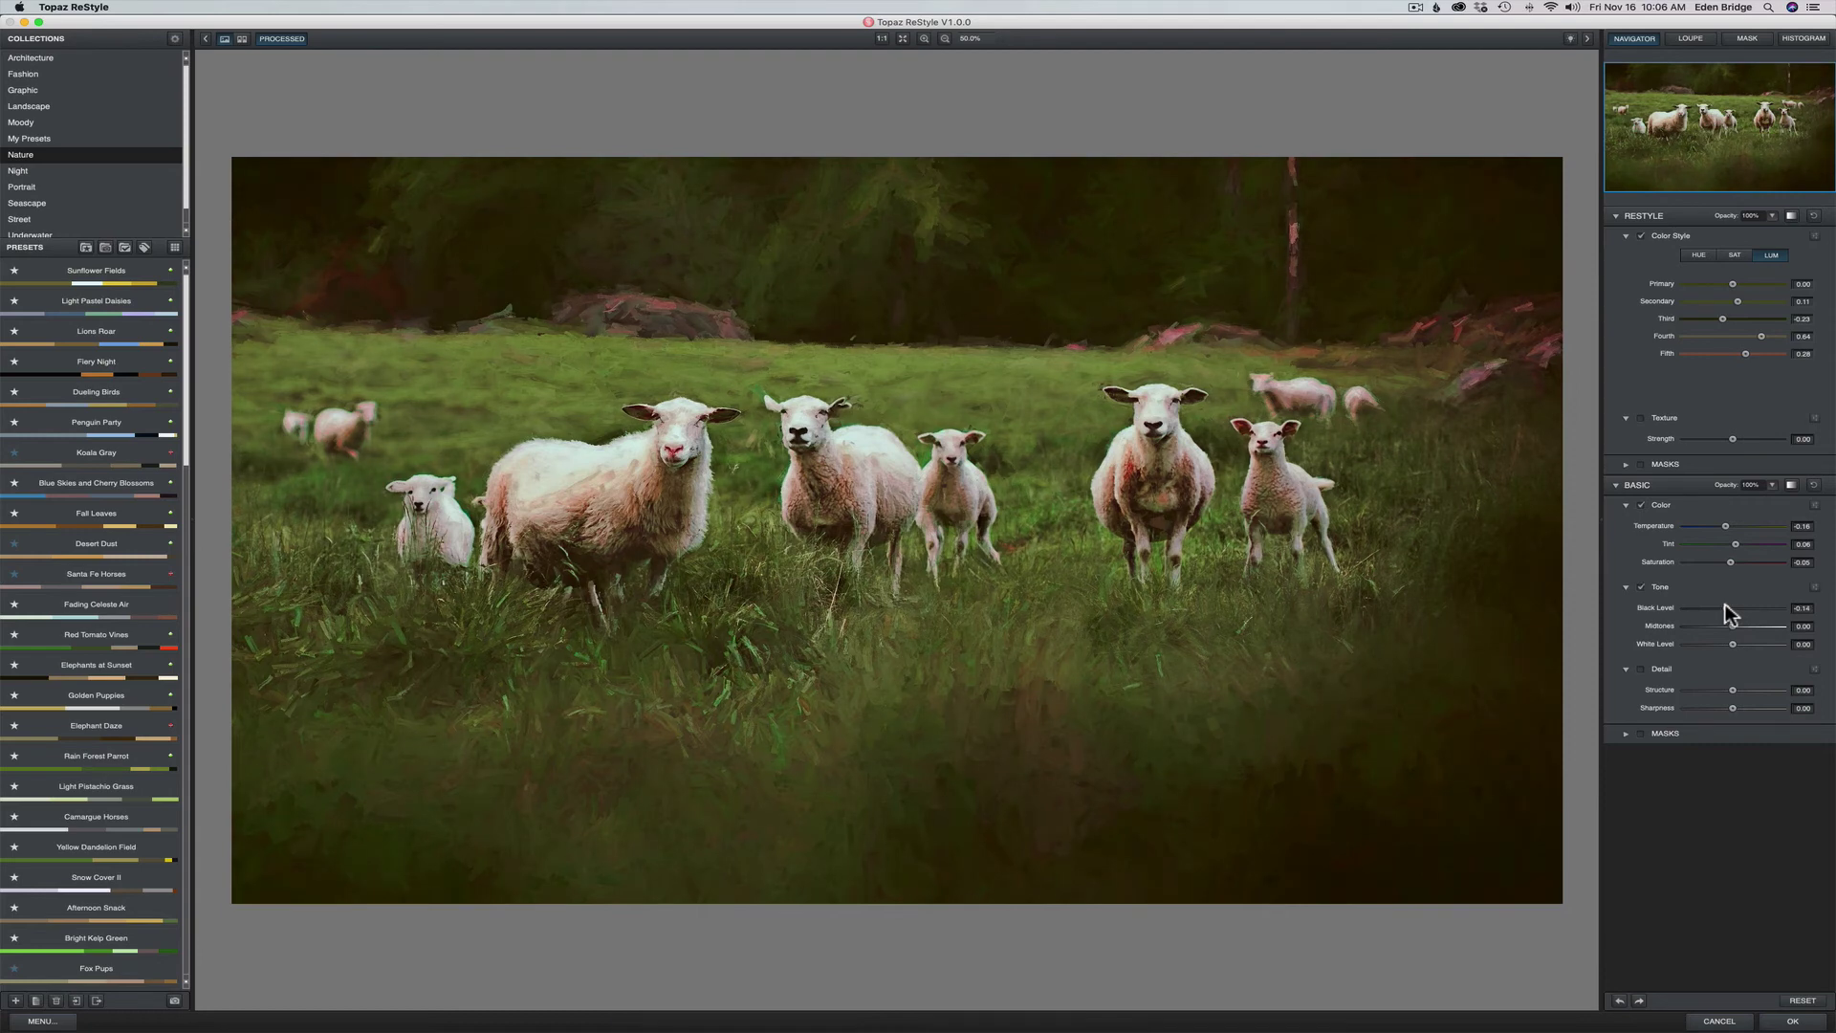
drag(1724, 603, 1737, 604)
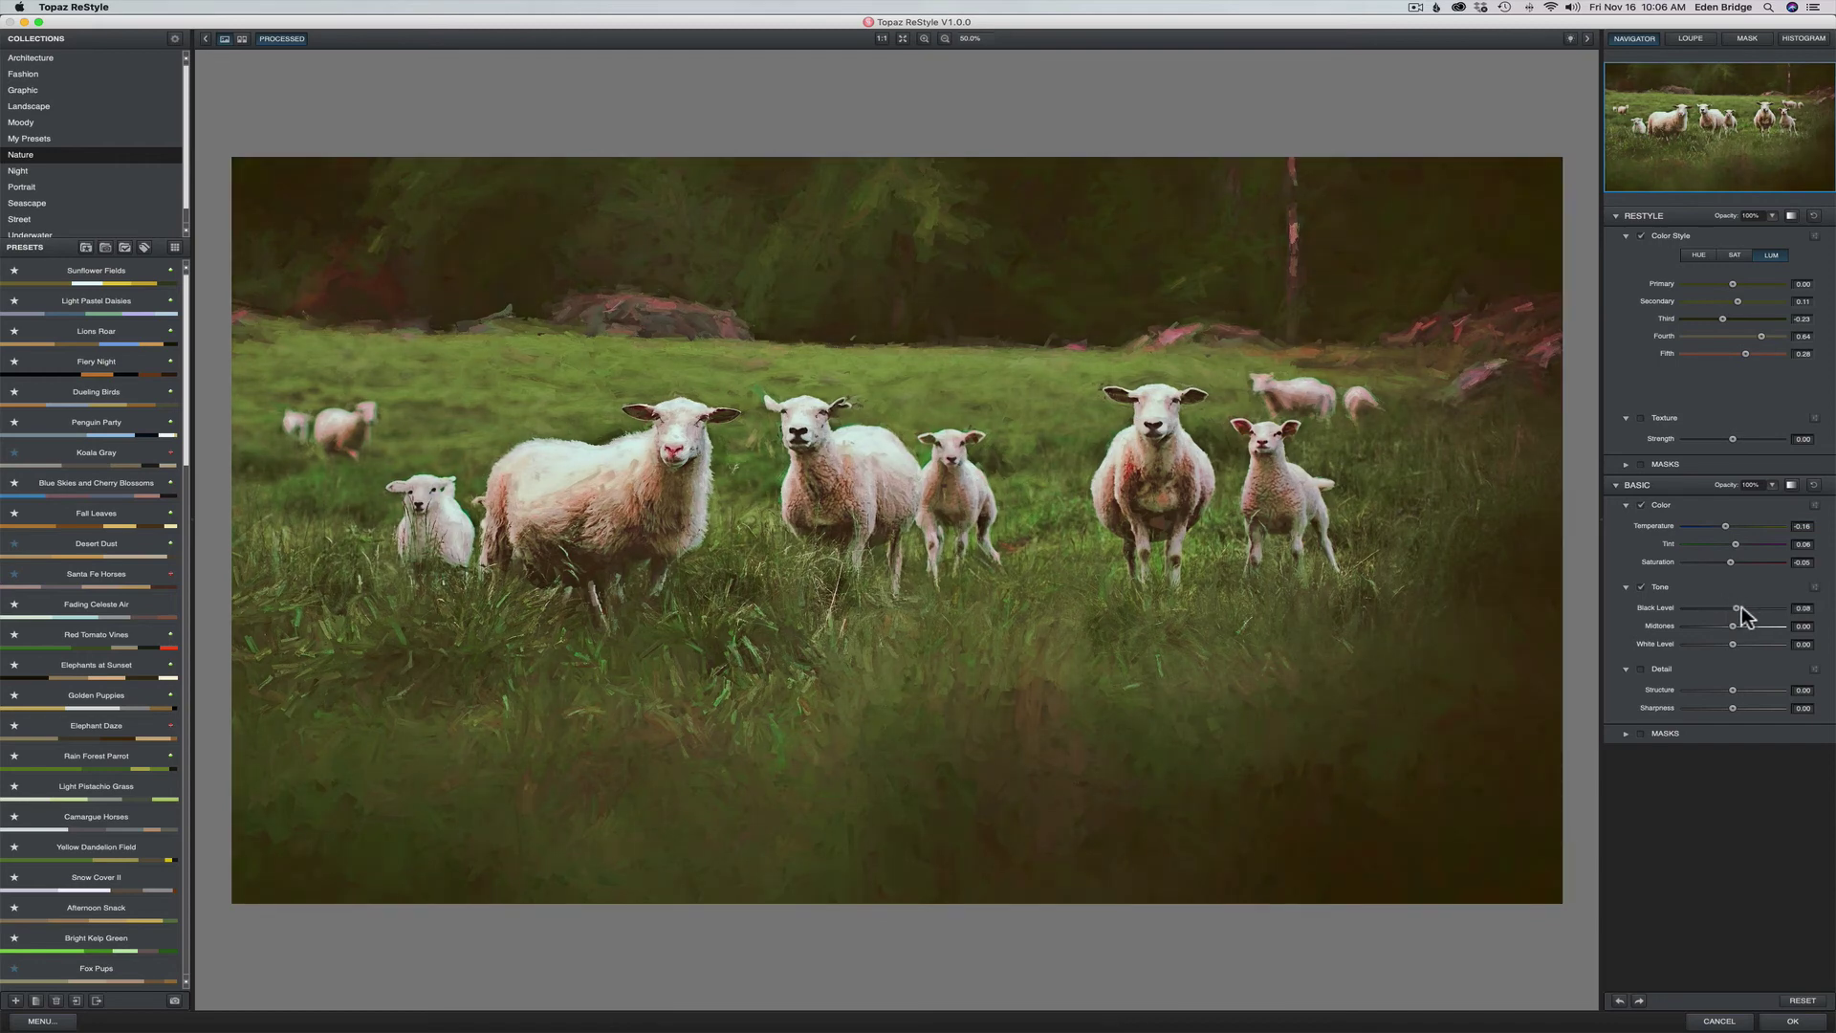
drag(1740, 609, 1730, 609)
drag(1733, 627, 1727, 624)
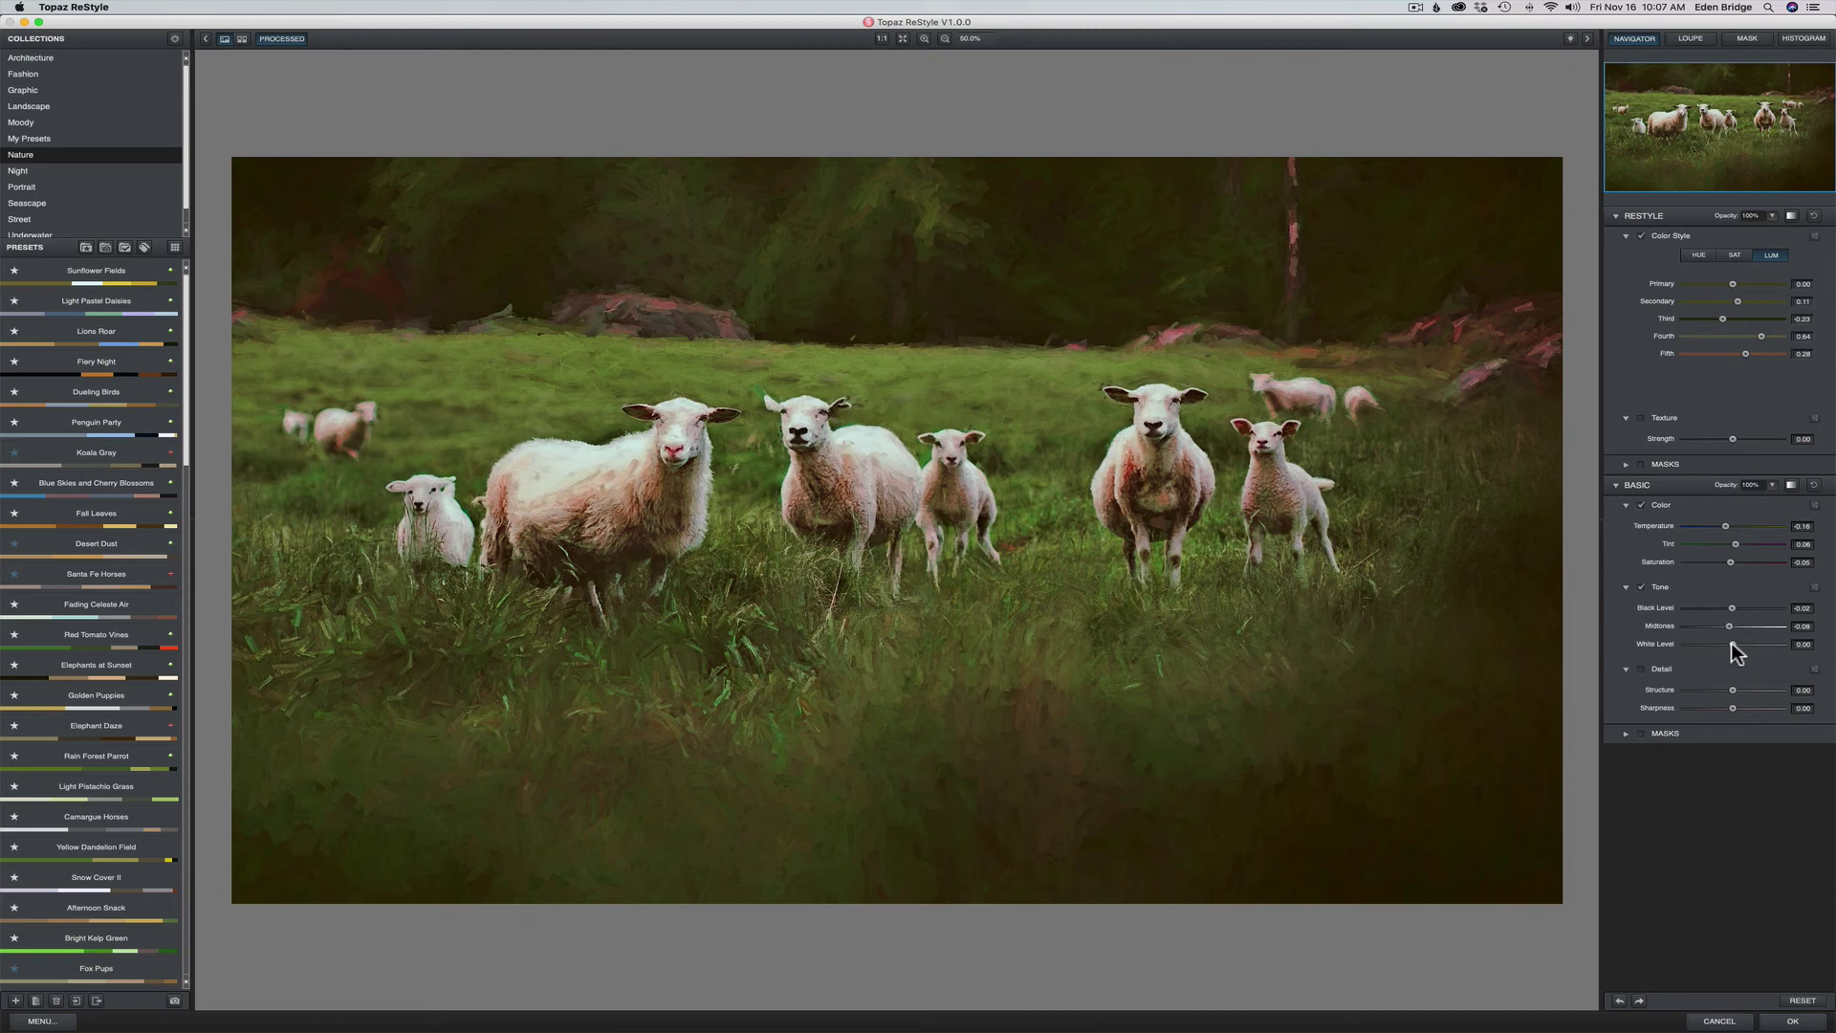
drag(1732, 643, 1729, 644)
- Soften the Detail Structure slider to -0.06
drag(1733, 686, 1727, 688)
drag(1724, 687, 1727, 688)
drag(1727, 689, 1729, 689)
- Apply the ReStyle result to Layer 3 and toggle its visibility to compare
click(1794, 1021)
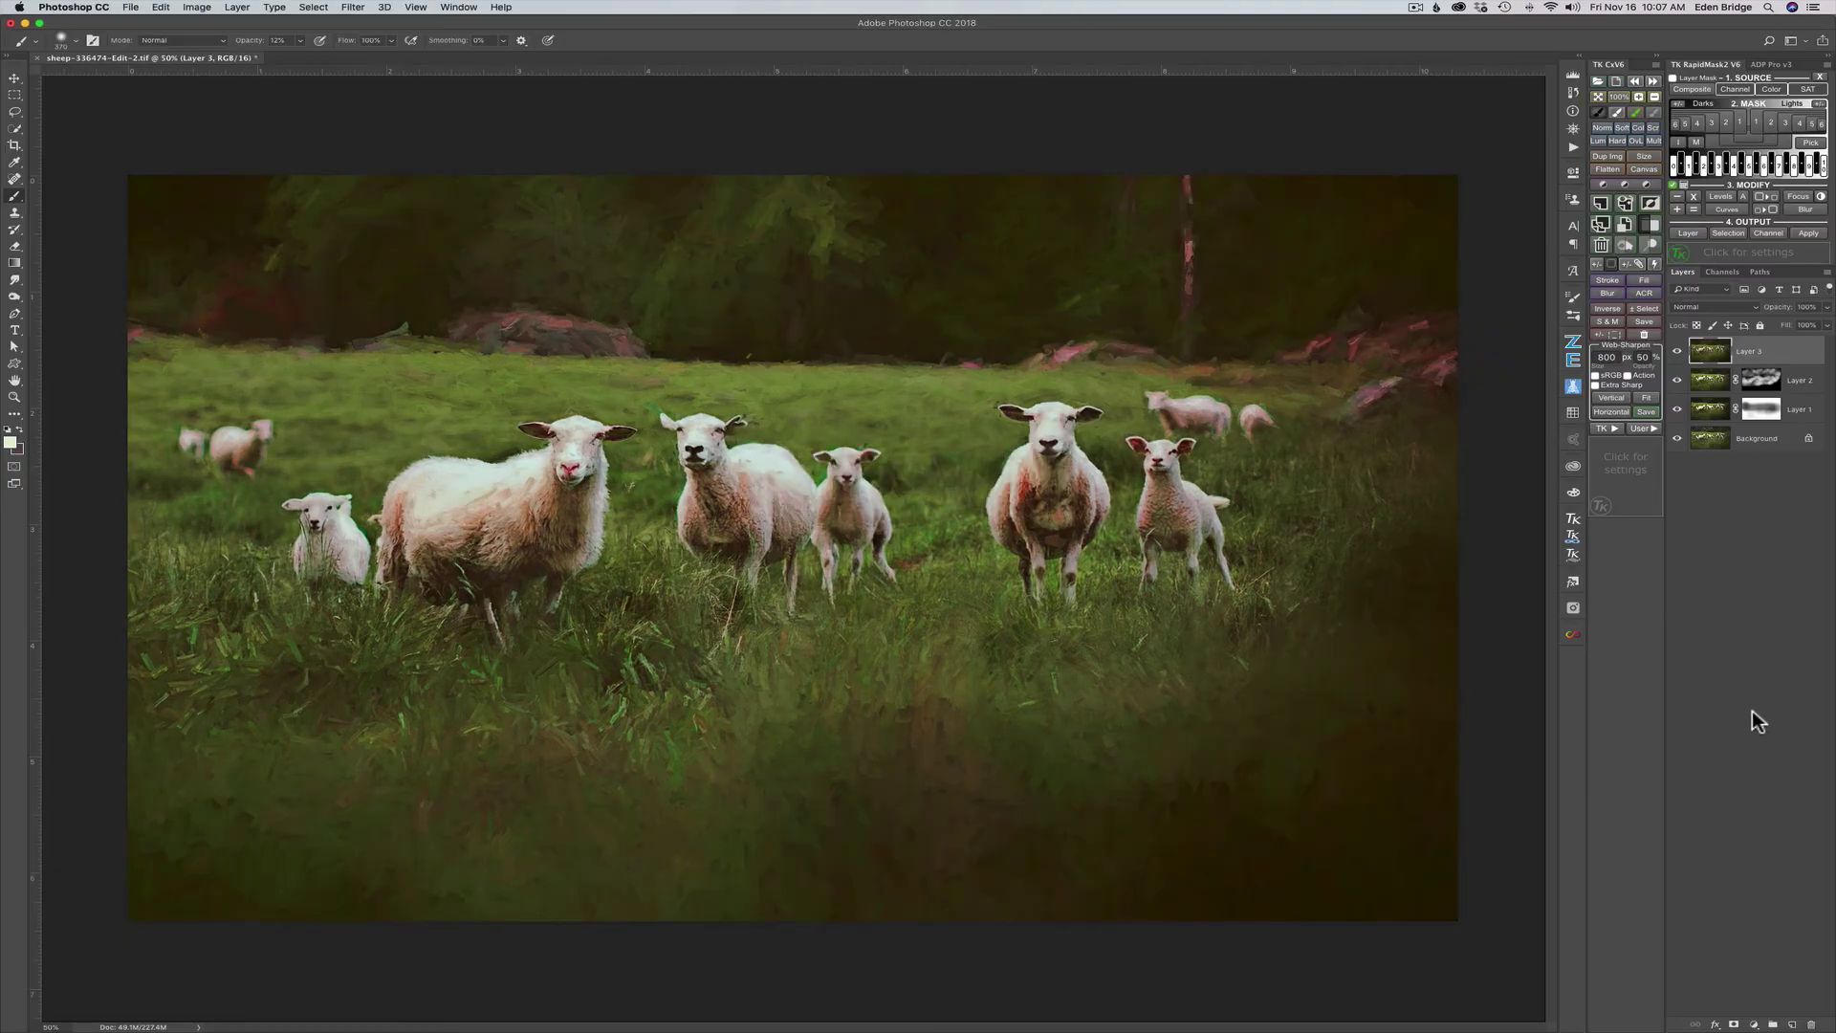
click(1678, 353)
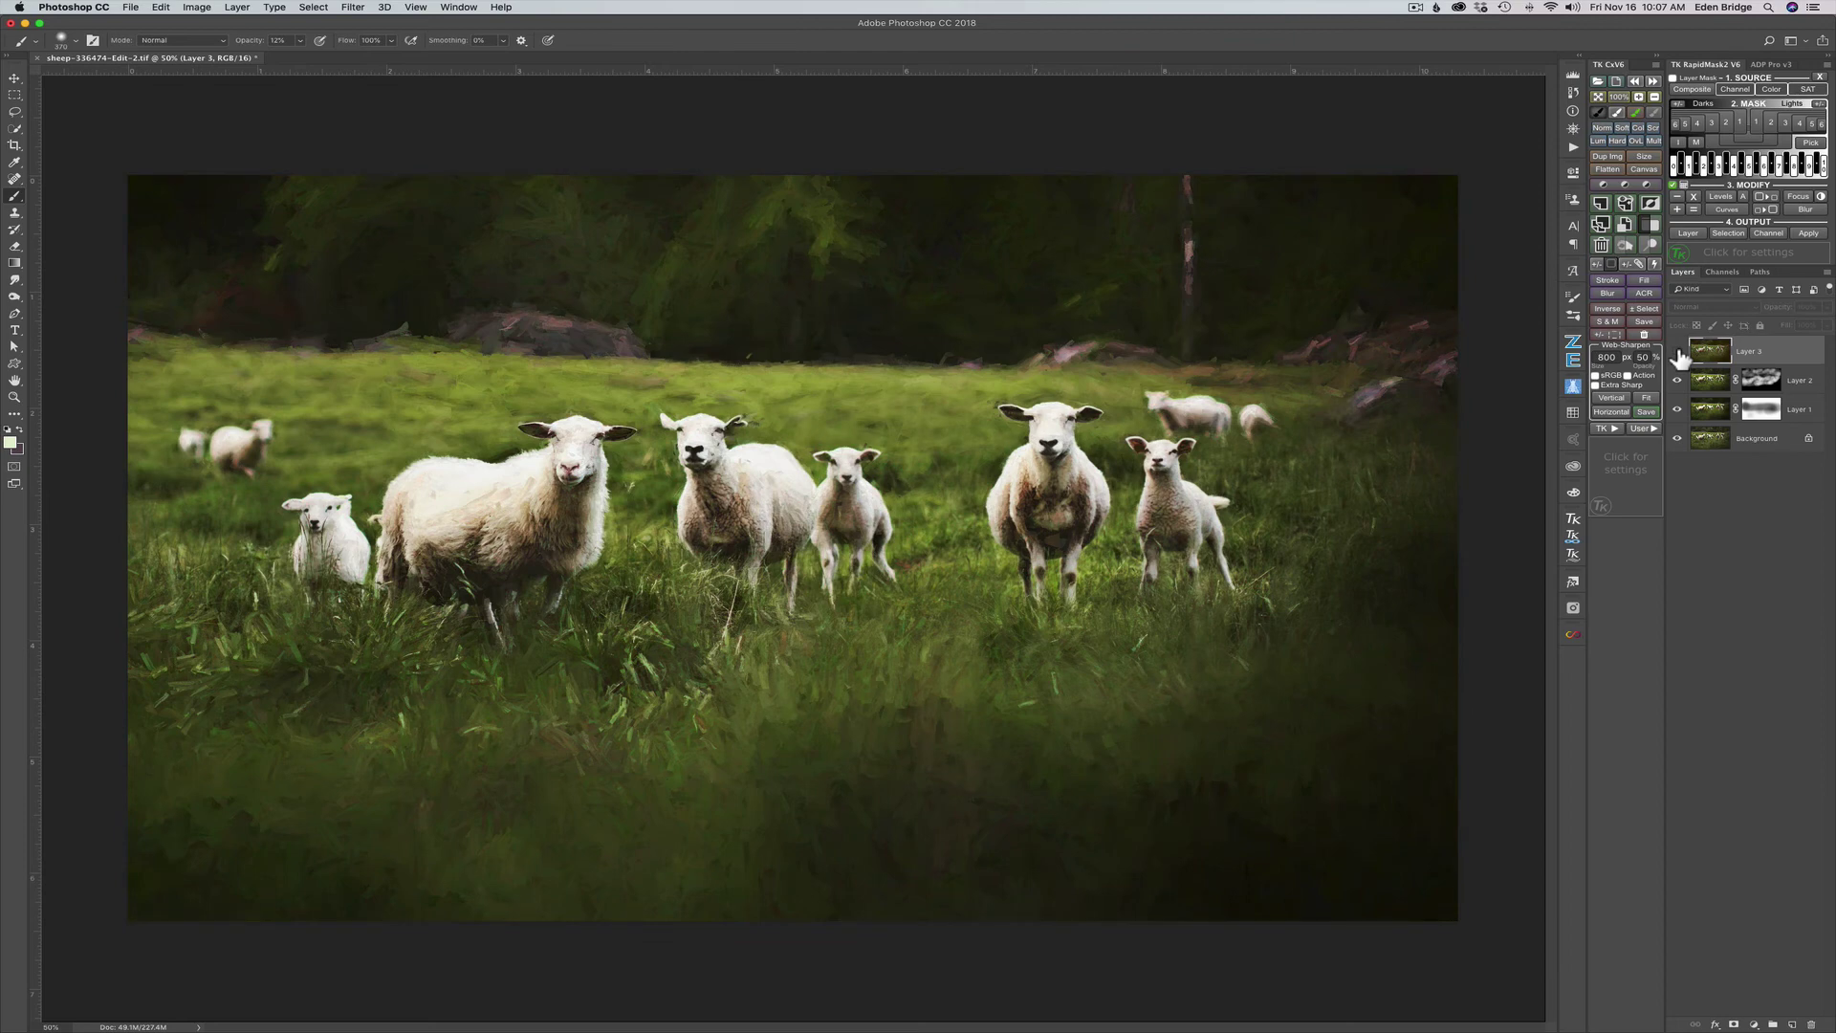
click(1679, 353)
click(1678, 353)
click(1679, 352)
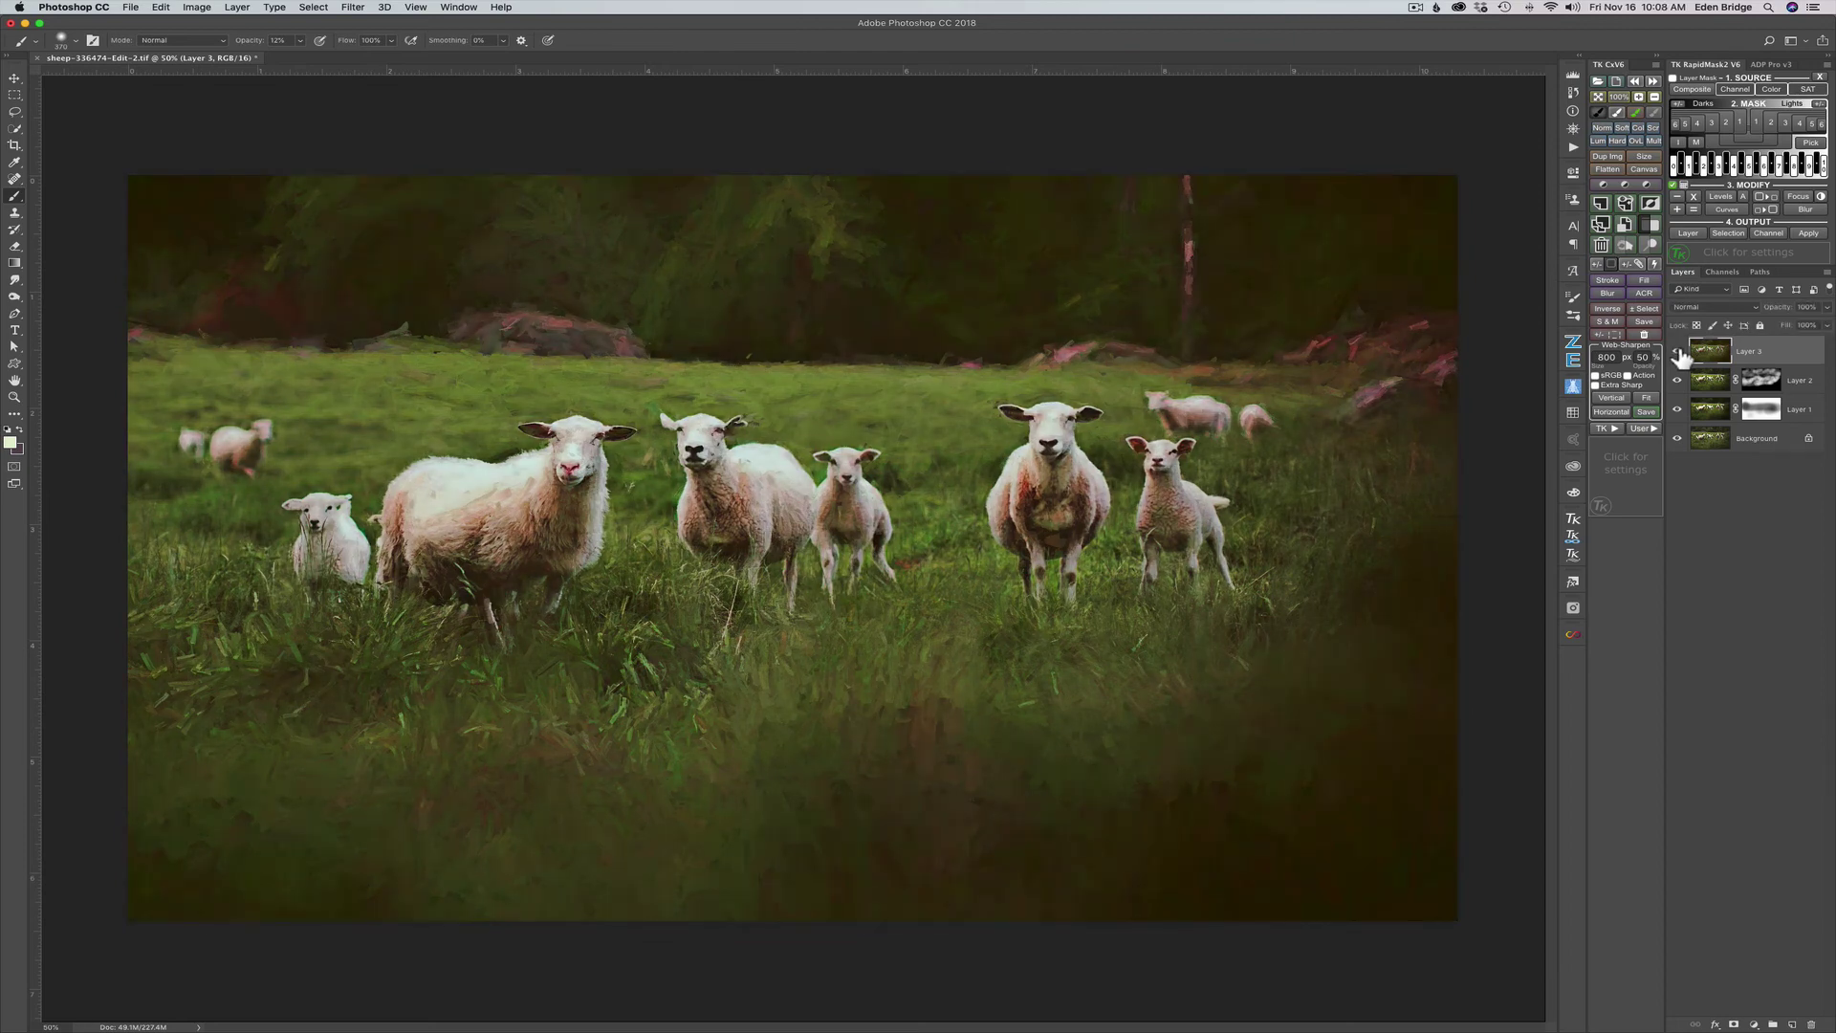
click(1679, 353)
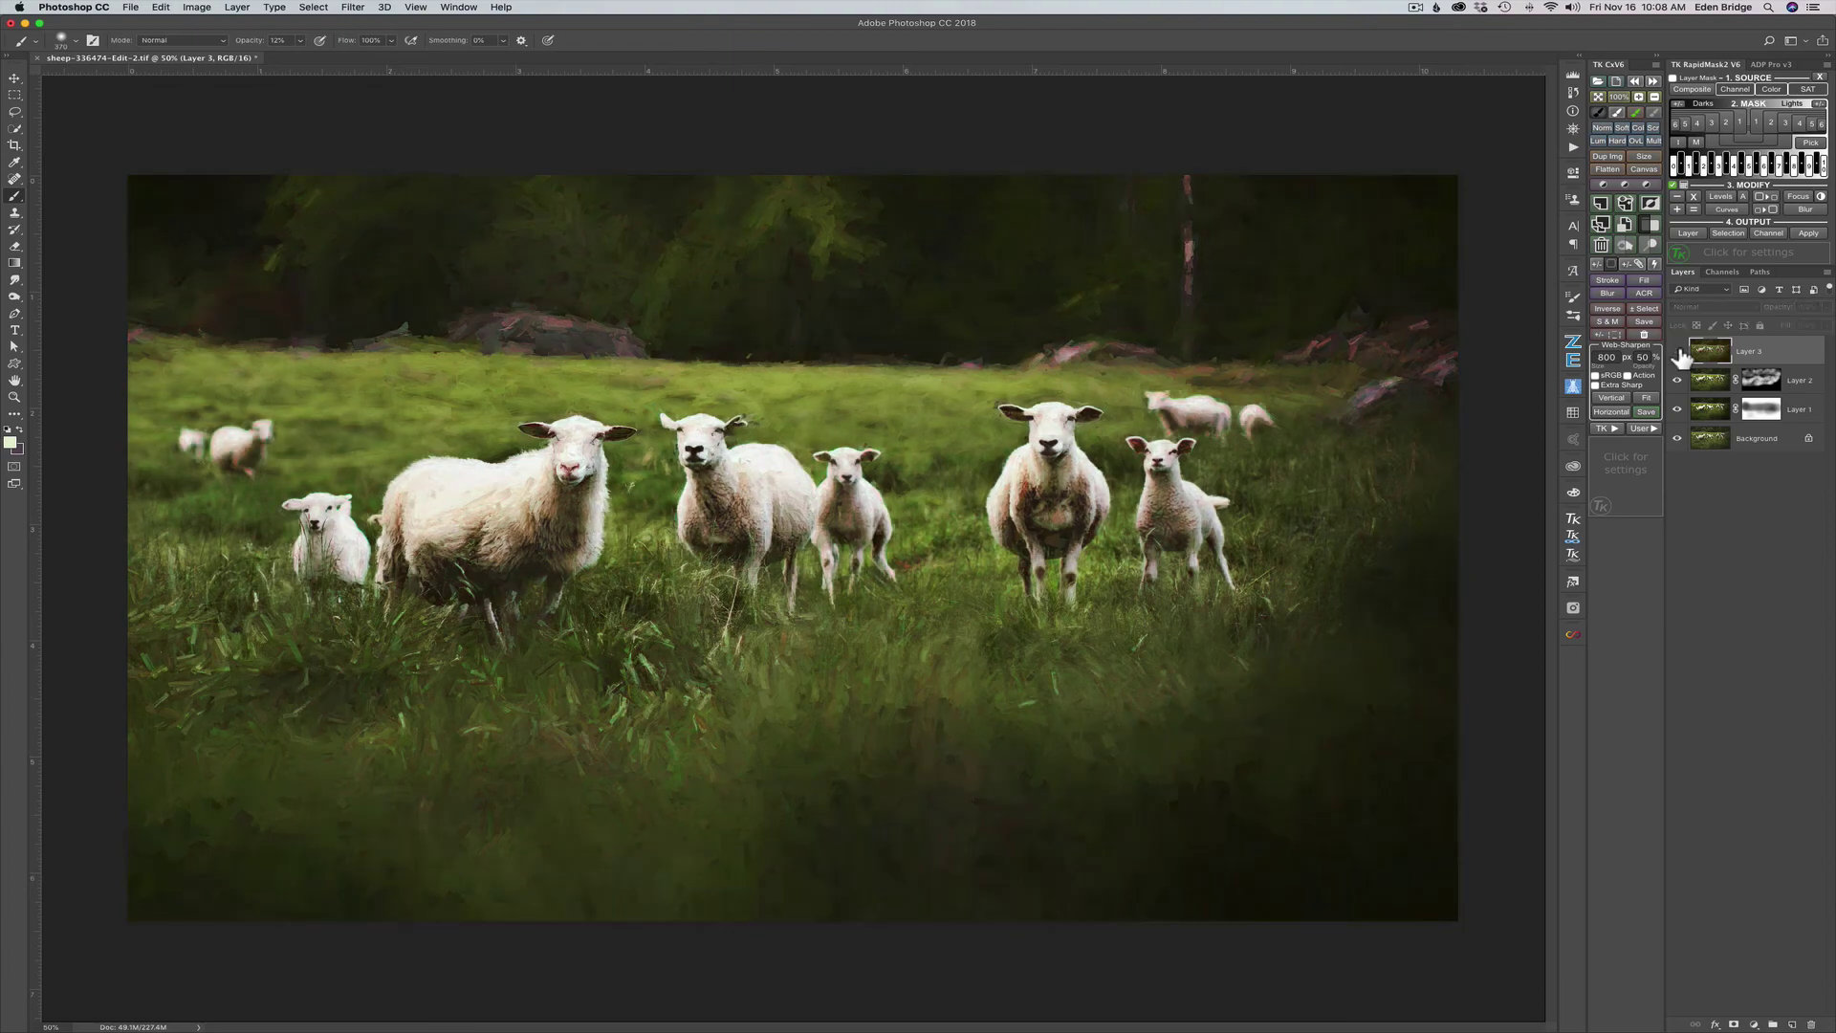
click(1679, 353)
click(1679, 353)
click(1679, 352)
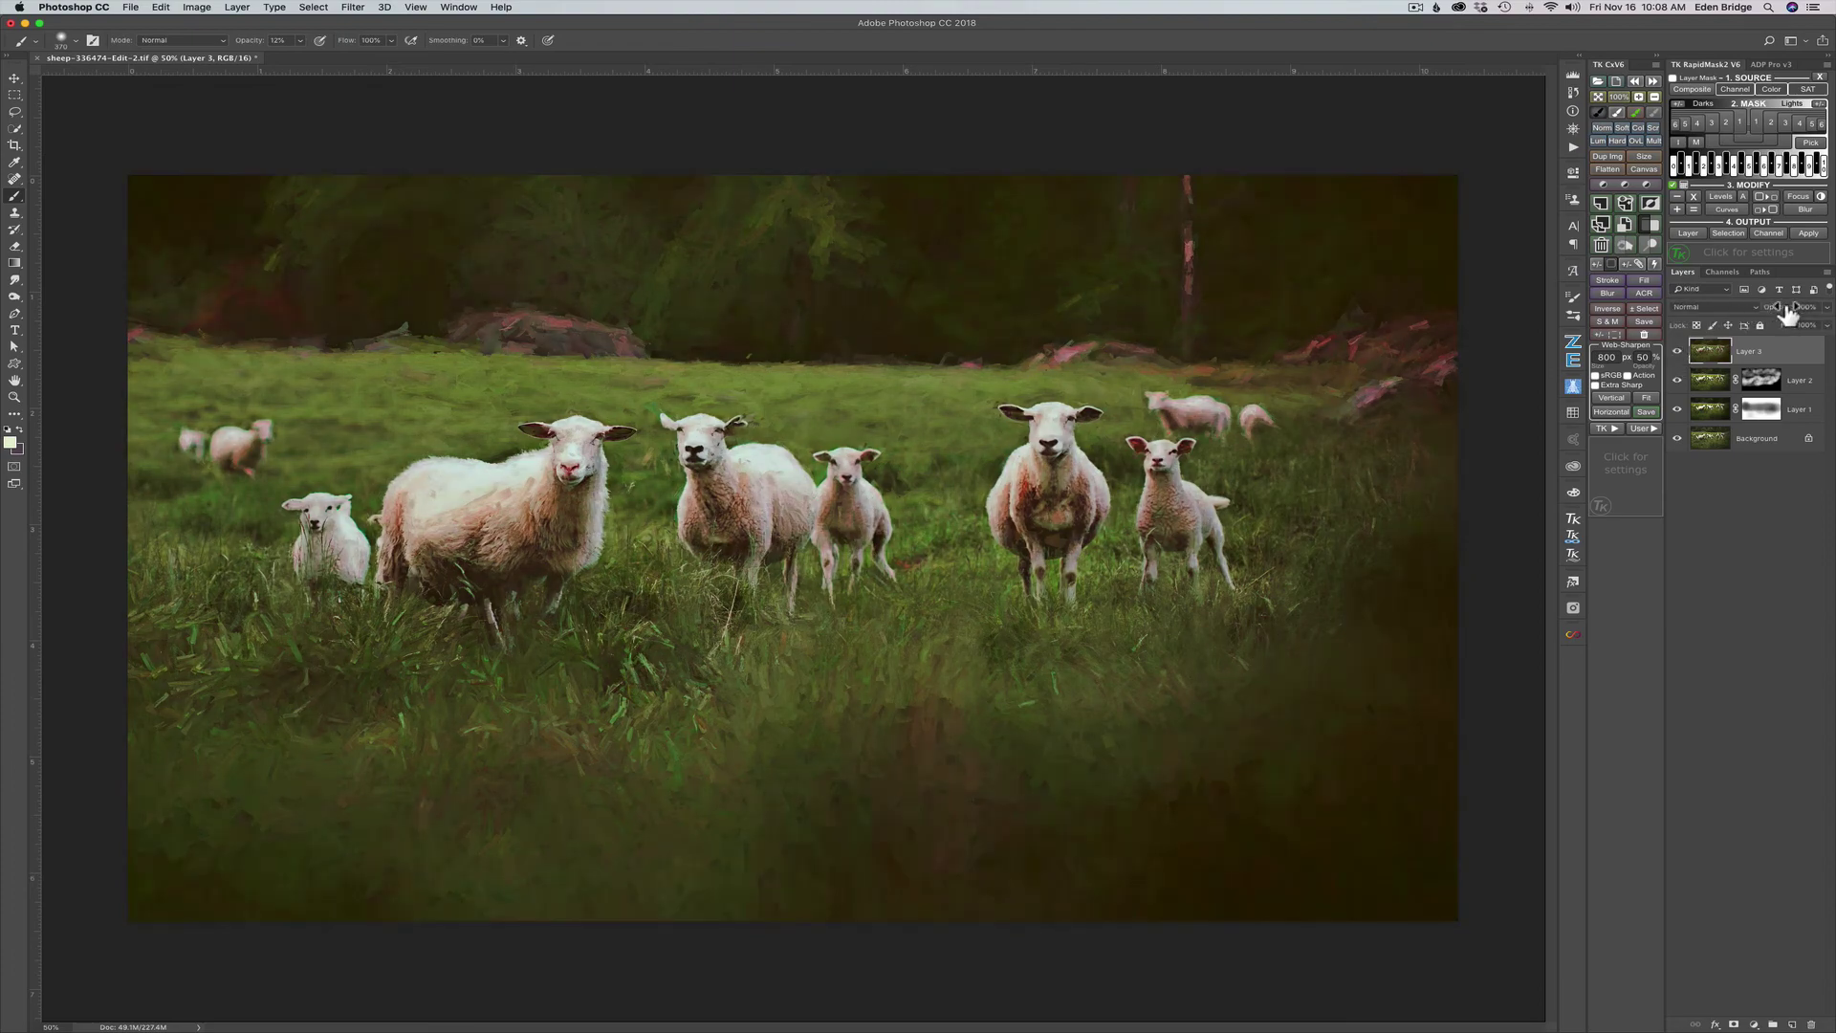
- Lower Layer 3's opacity to 56% and compare it with and without
mouse_move(1786, 314)
mouse_down()
mouse_move(1461, 278)
mouse_move(1507, 280)
mouse_up()
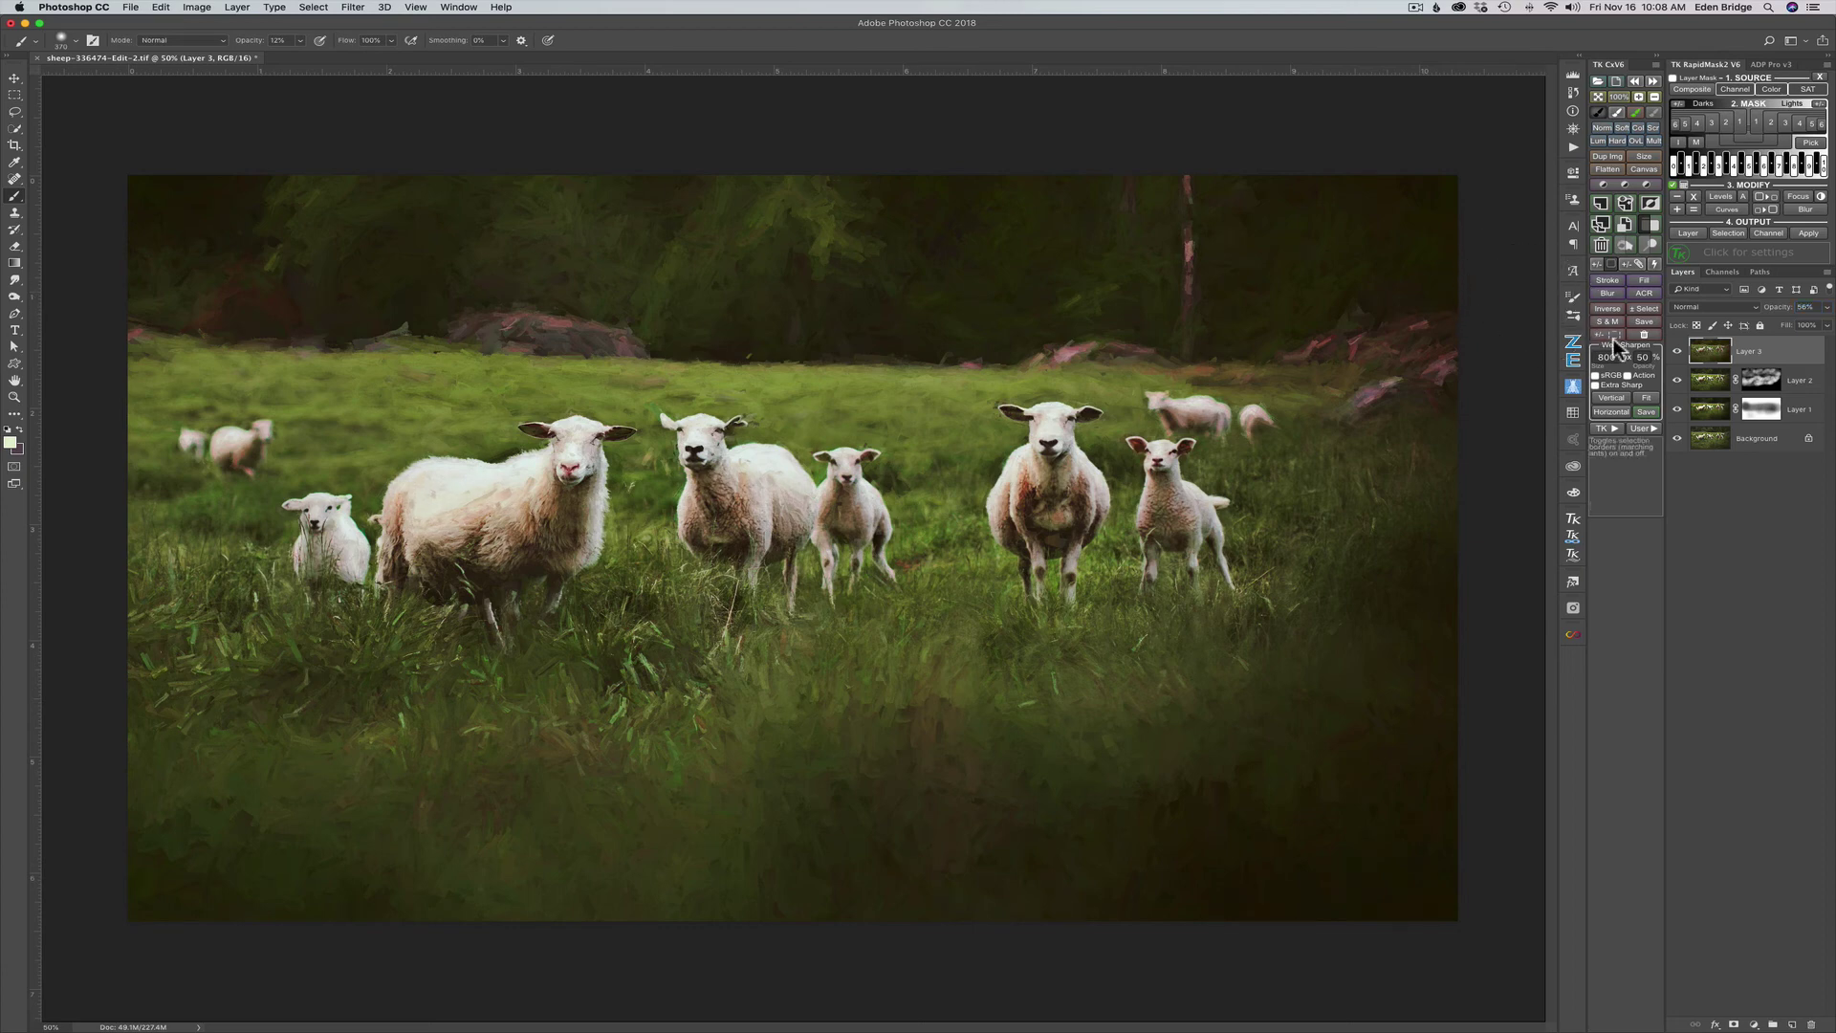
click(1677, 352)
click(1678, 351)
click(1677, 352)
click(1678, 352)
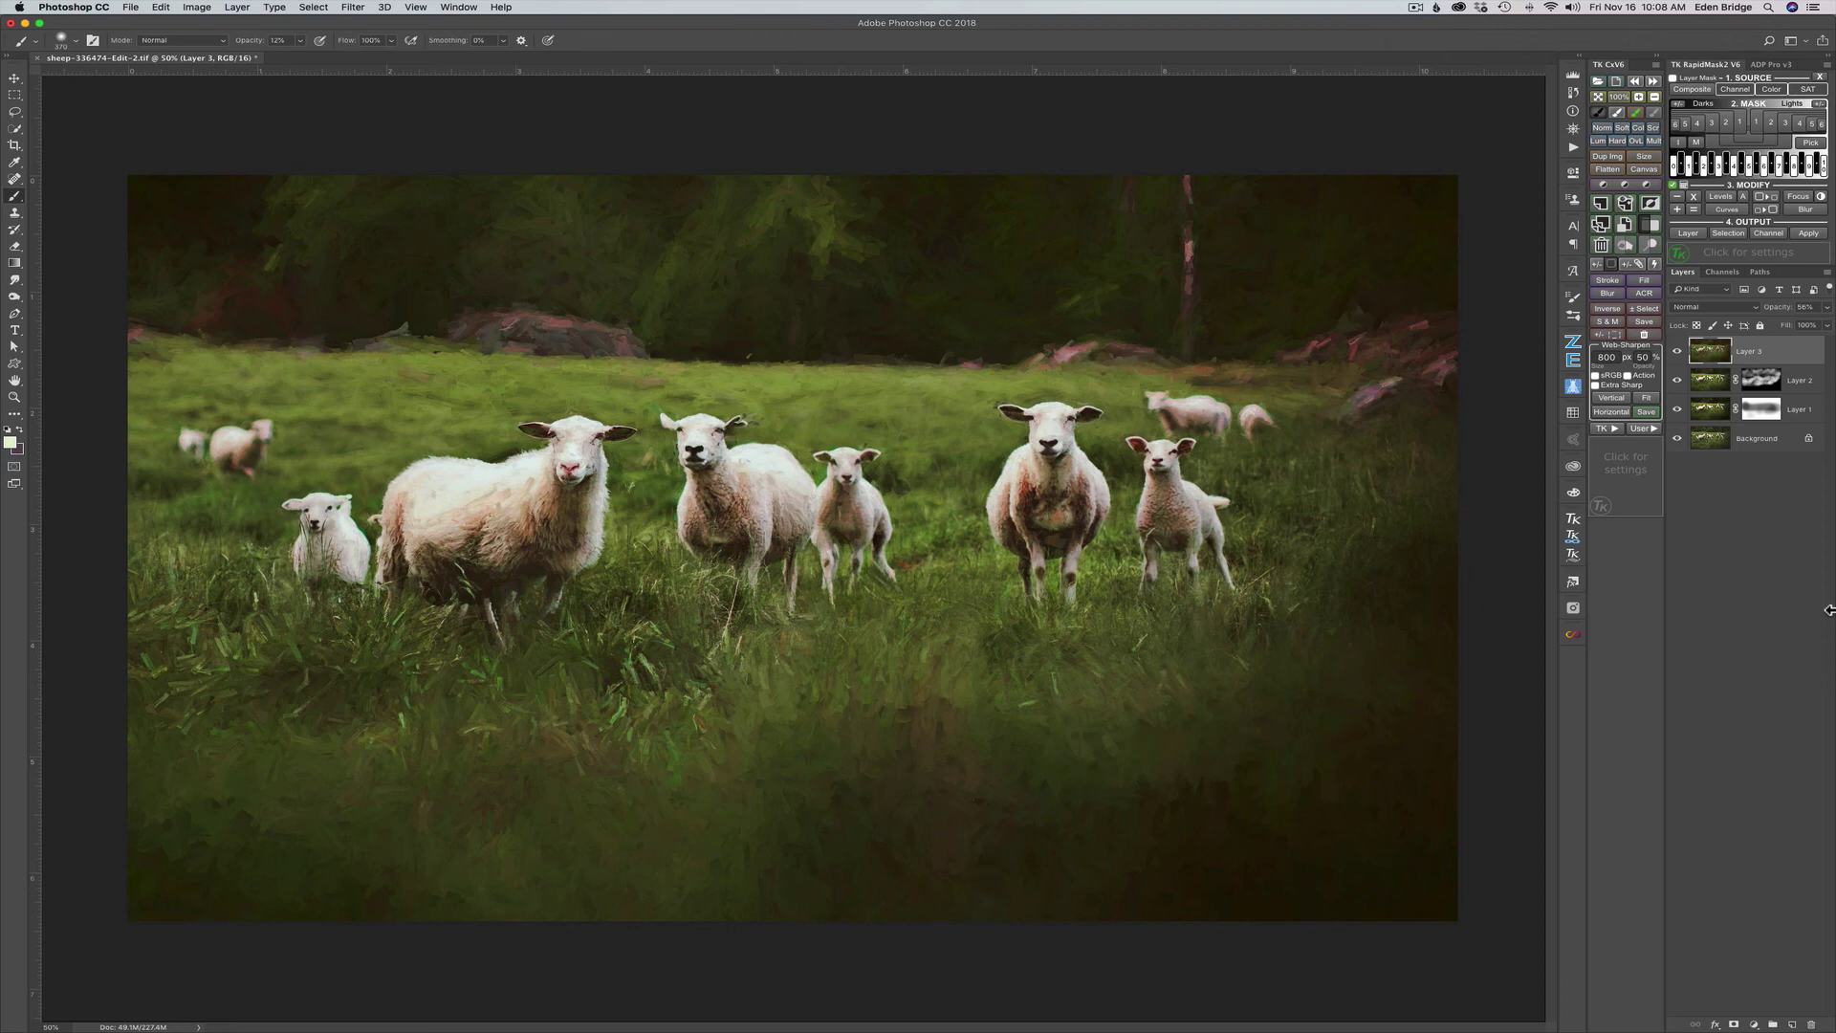
- On a new Layer 4, heal the grass spot right of the sheep with a 24 px Spot Healing Brush
key(j)
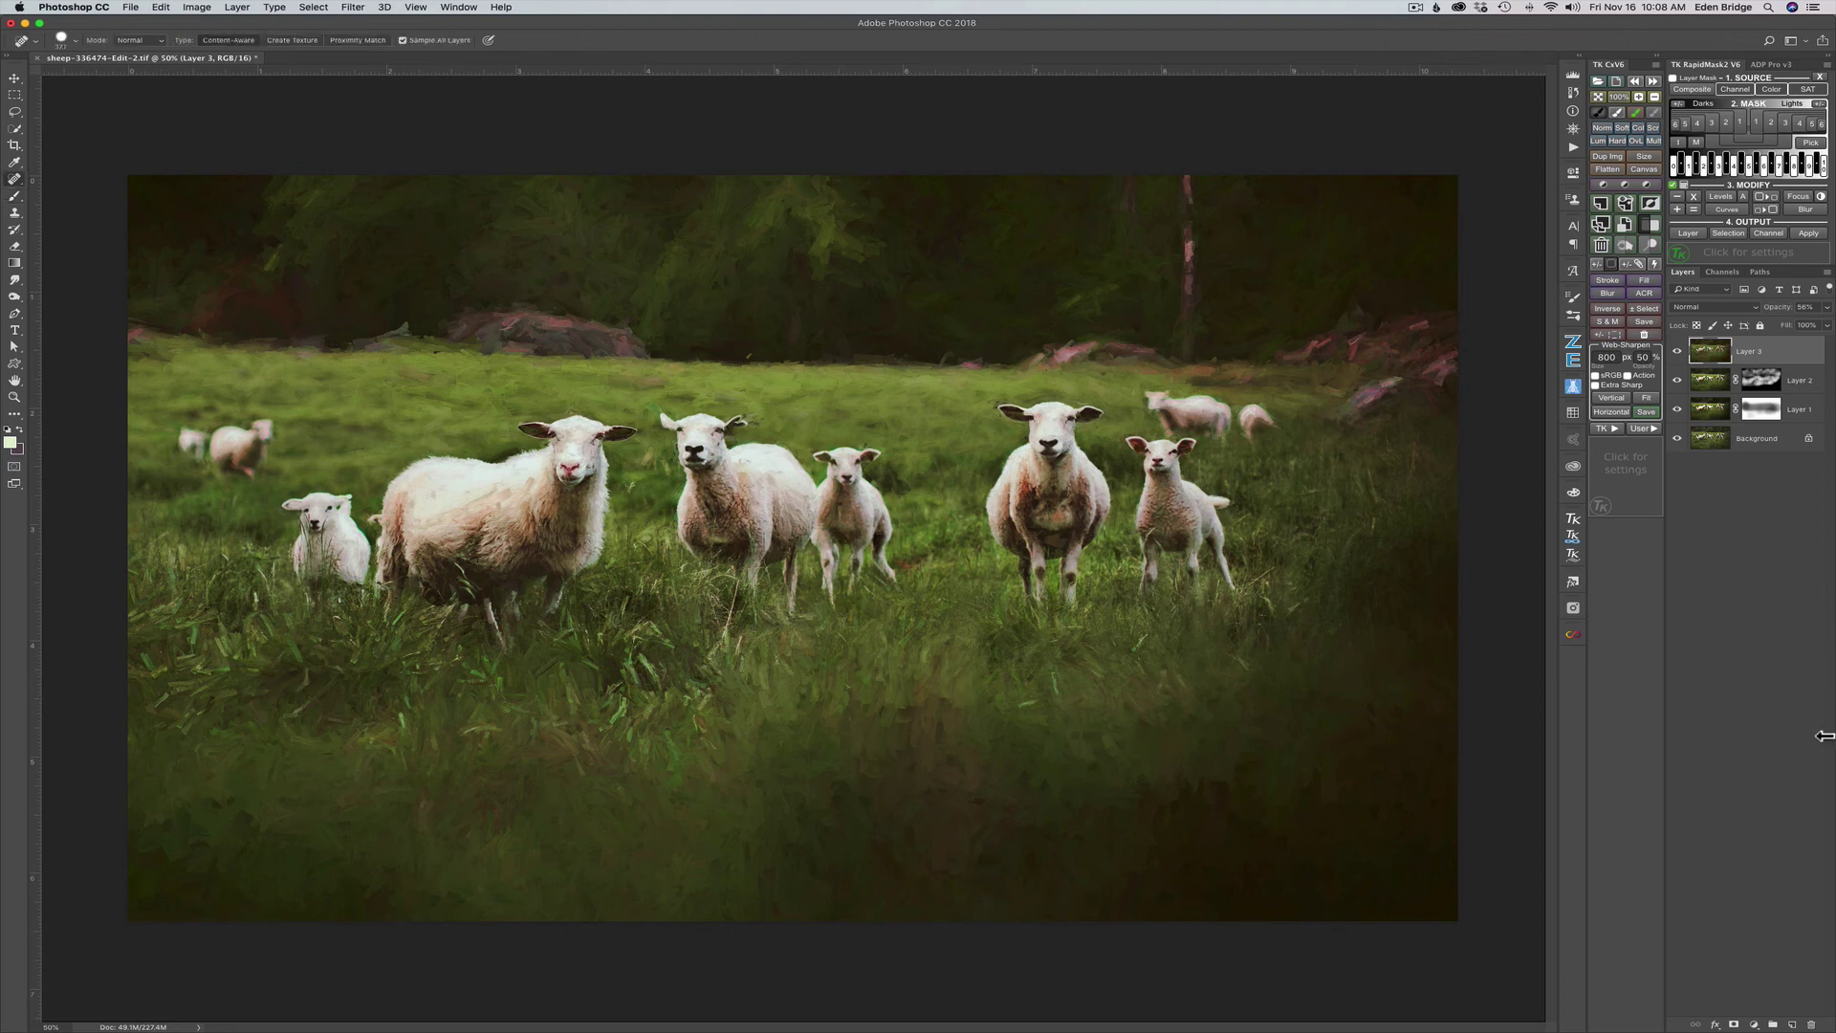
click(1794, 1025)
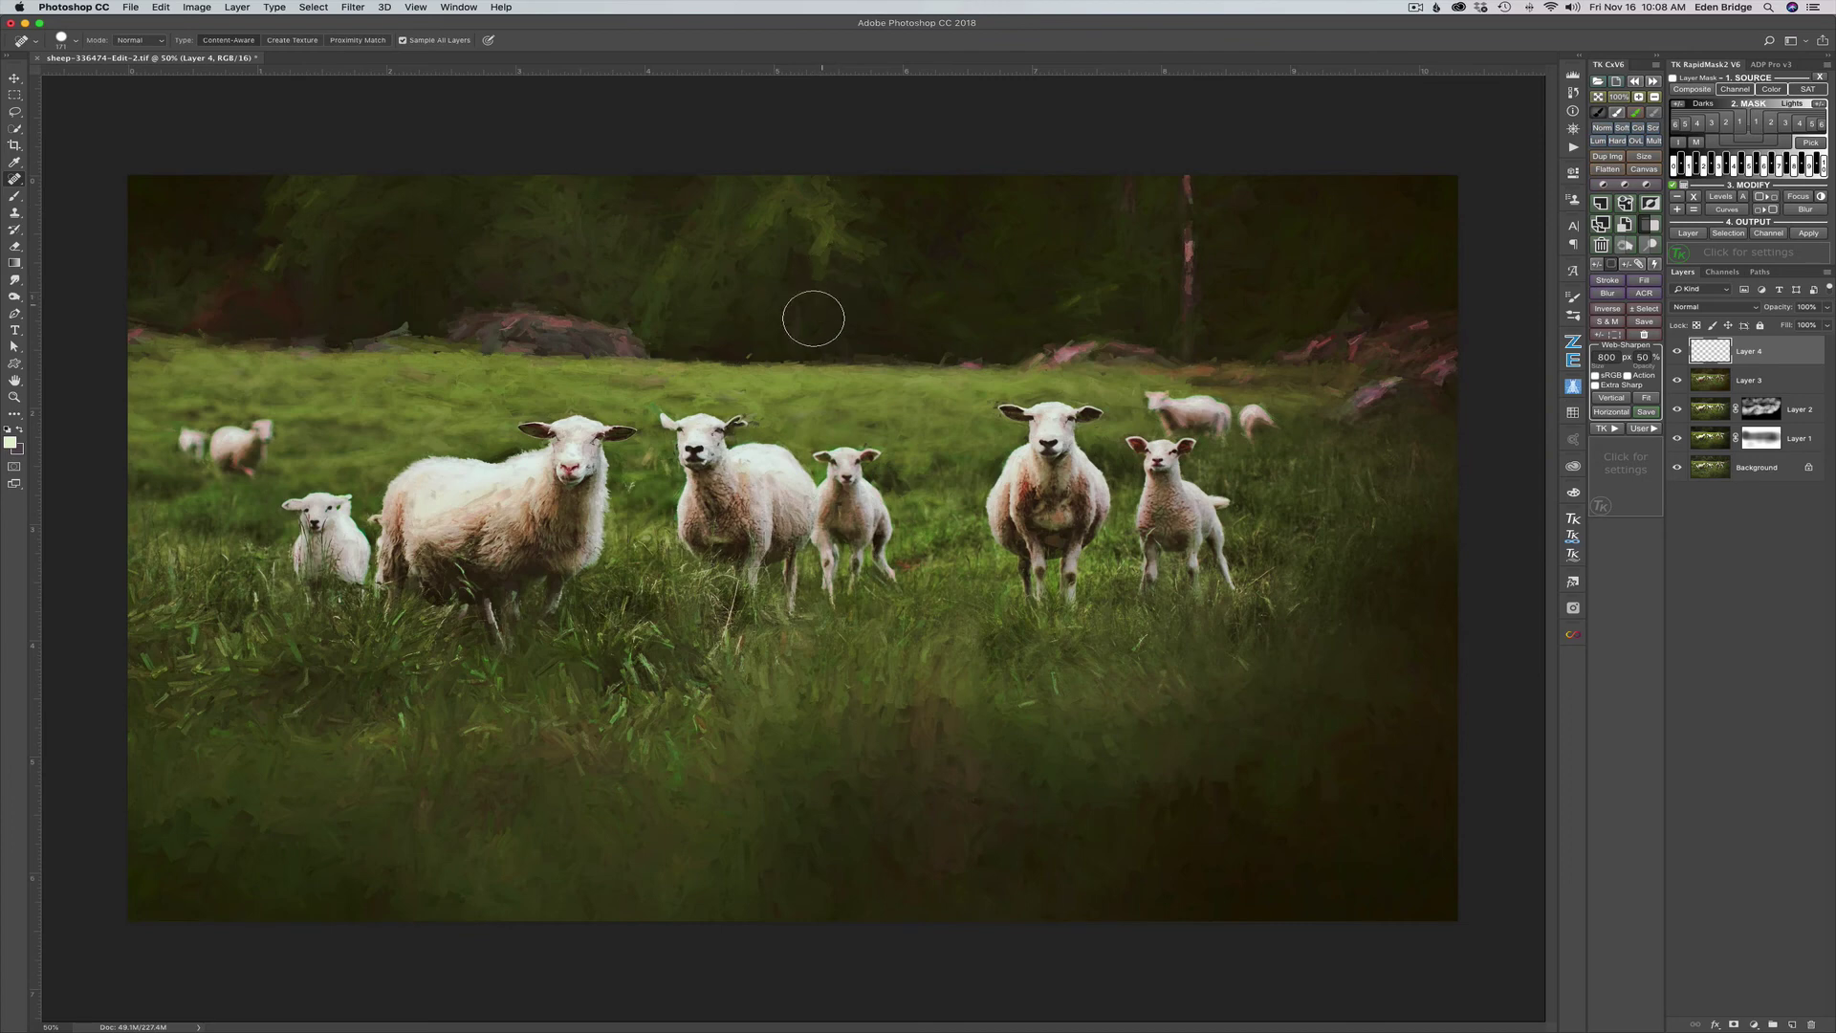
drag(799, 350, 759, 352)
click(632, 484)
drag(1028, 701, 1058, 695)
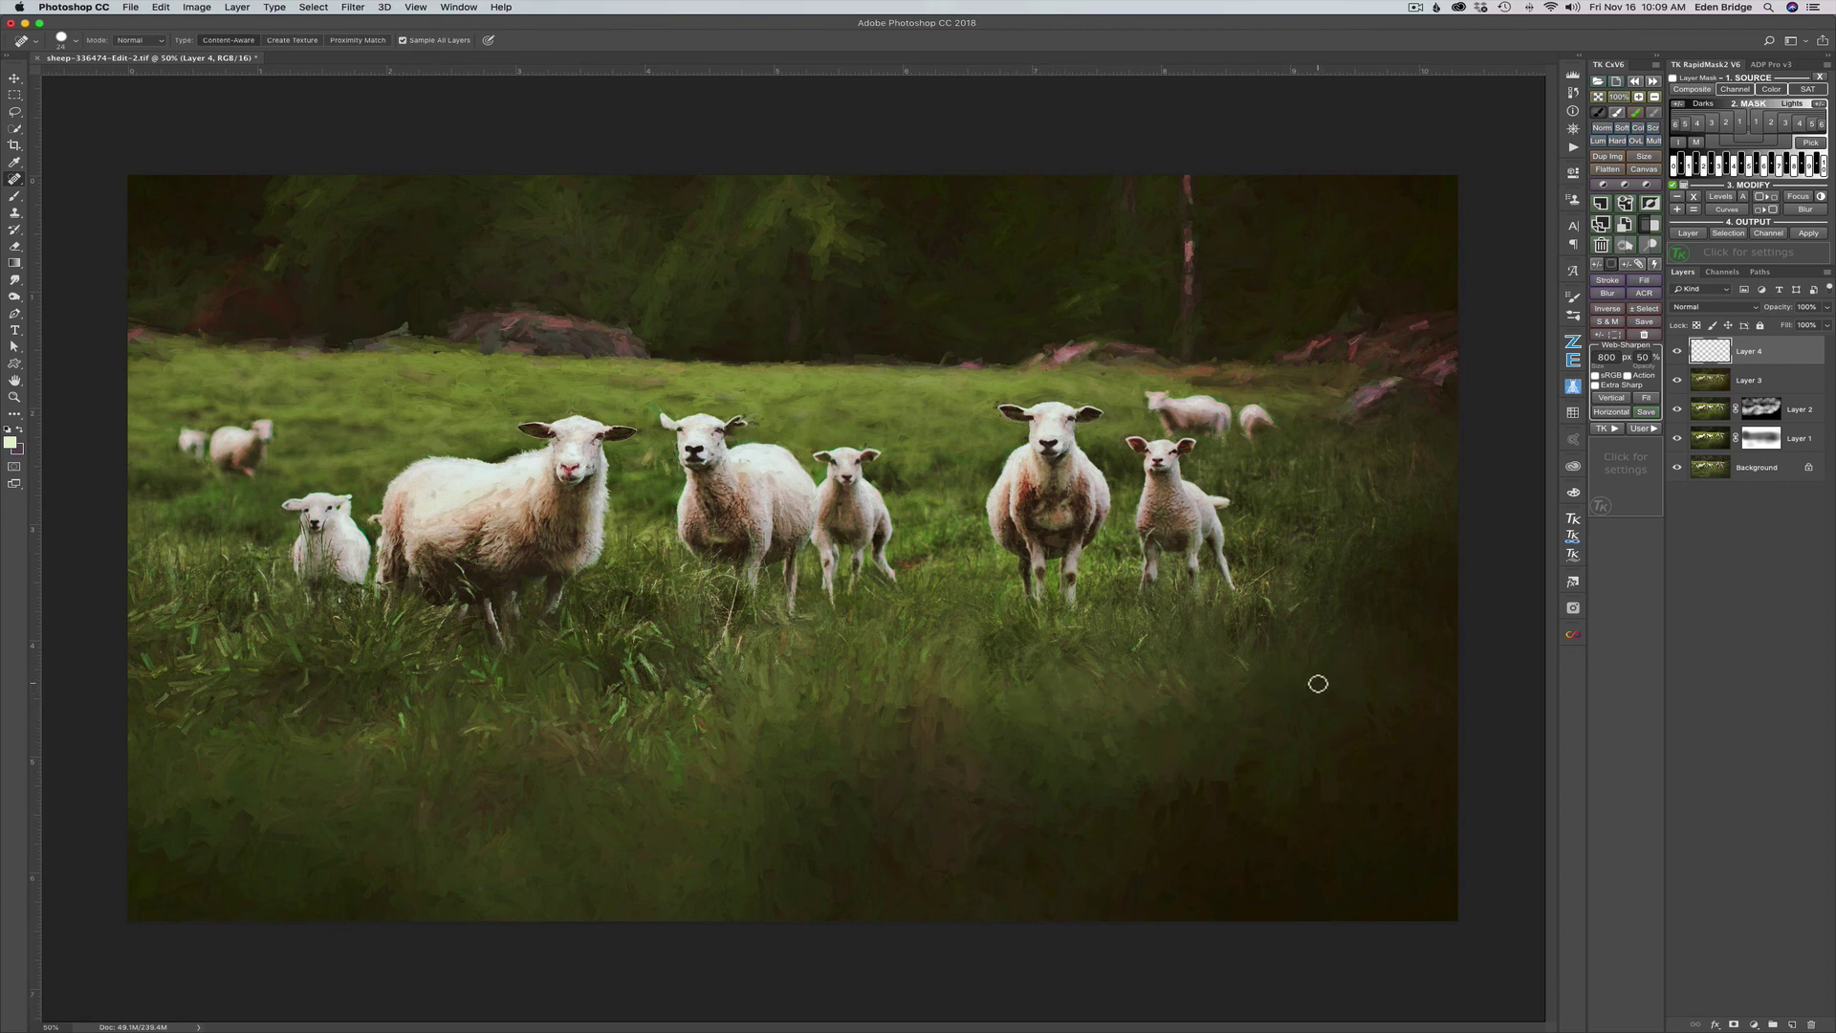